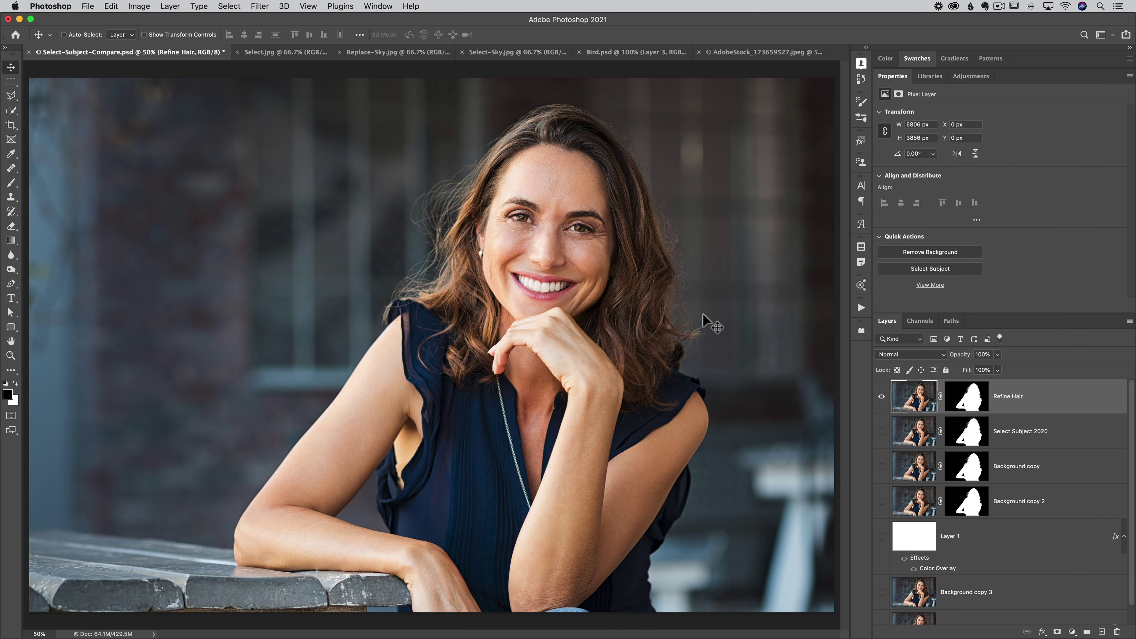
- Select the woman on the Background layer with Select > Subject, including hair and arms
scroll(958, 534, "down", 1)
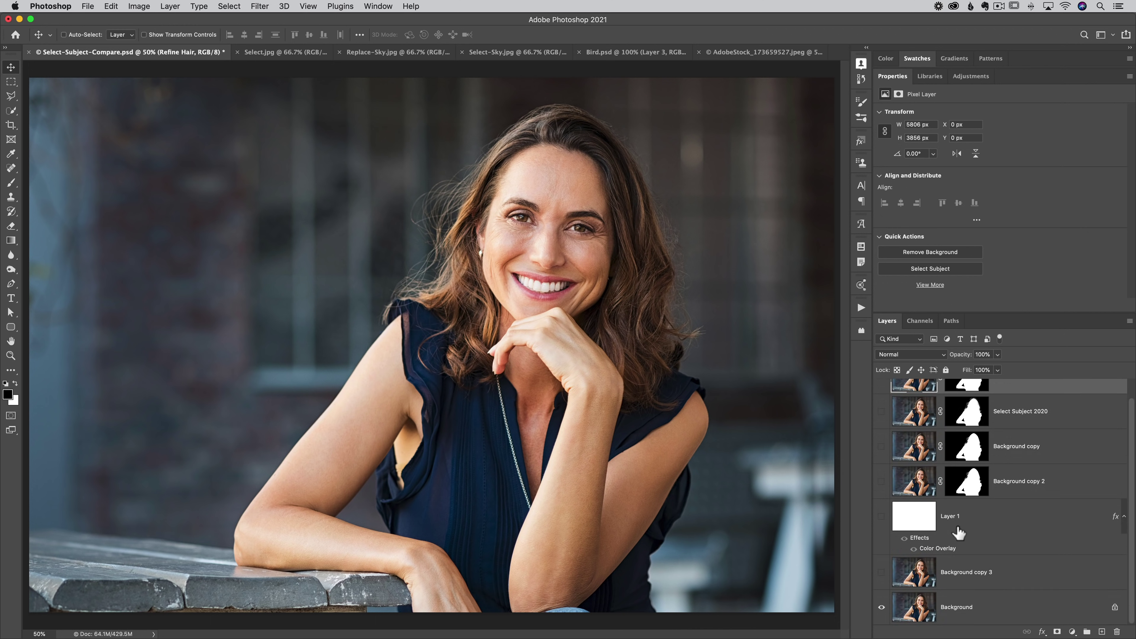
left_click(926, 608)
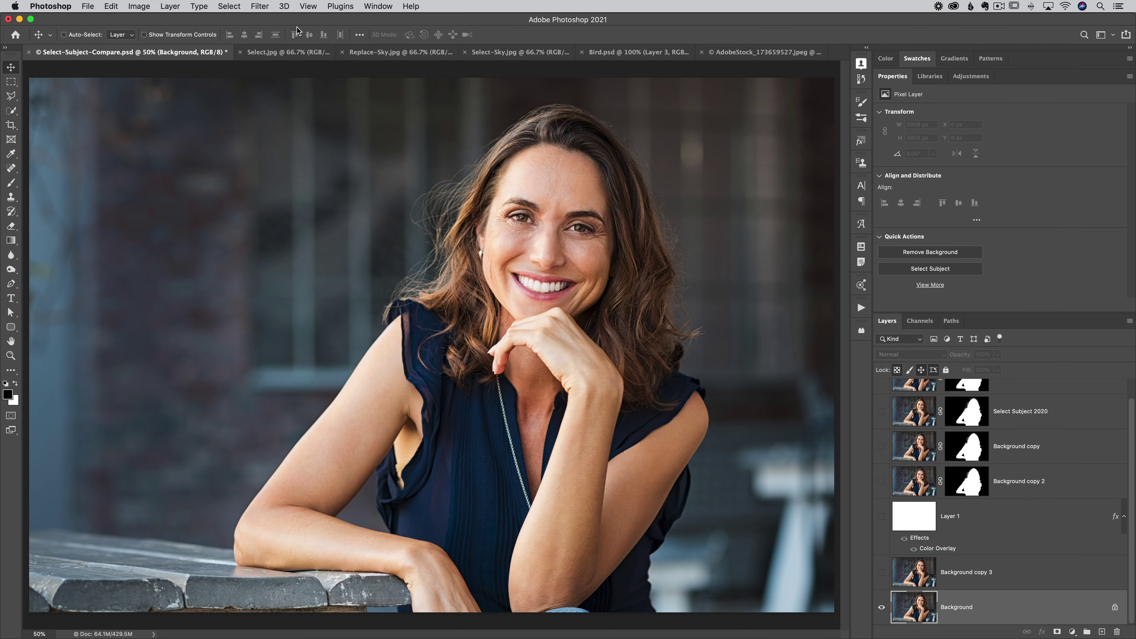
left_click(229, 6)
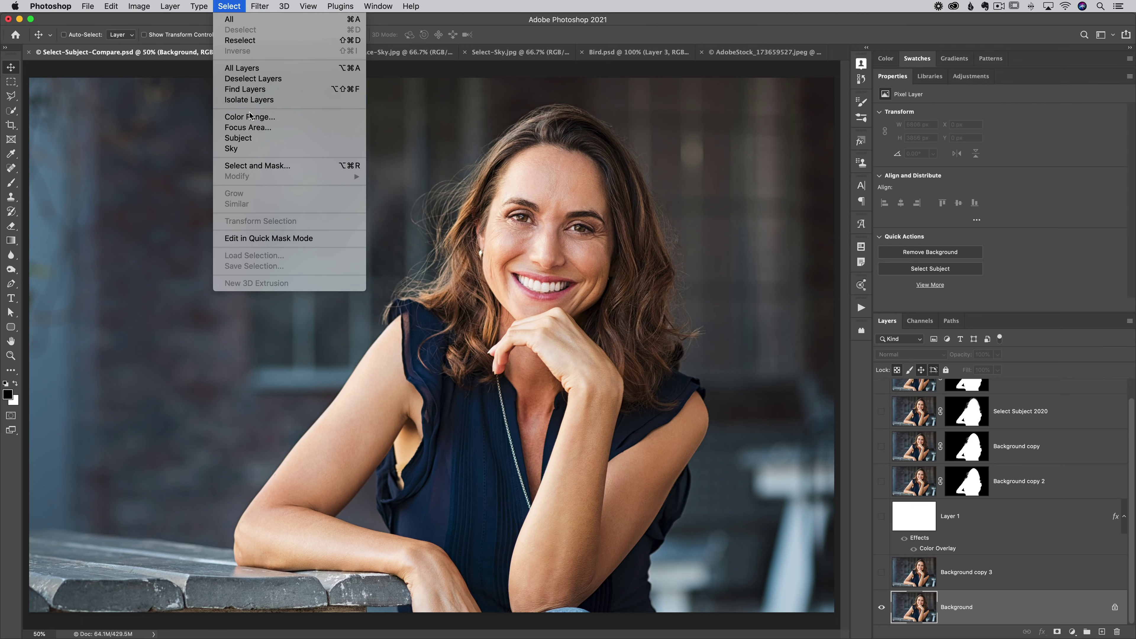
left_click(245, 140)
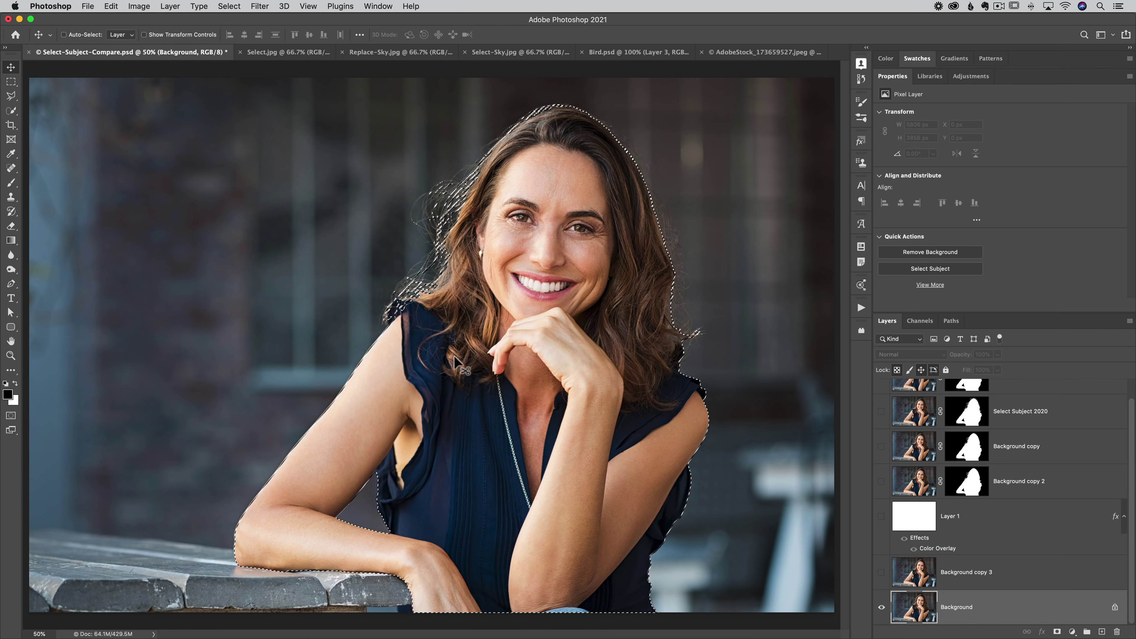
left_click(229, 6)
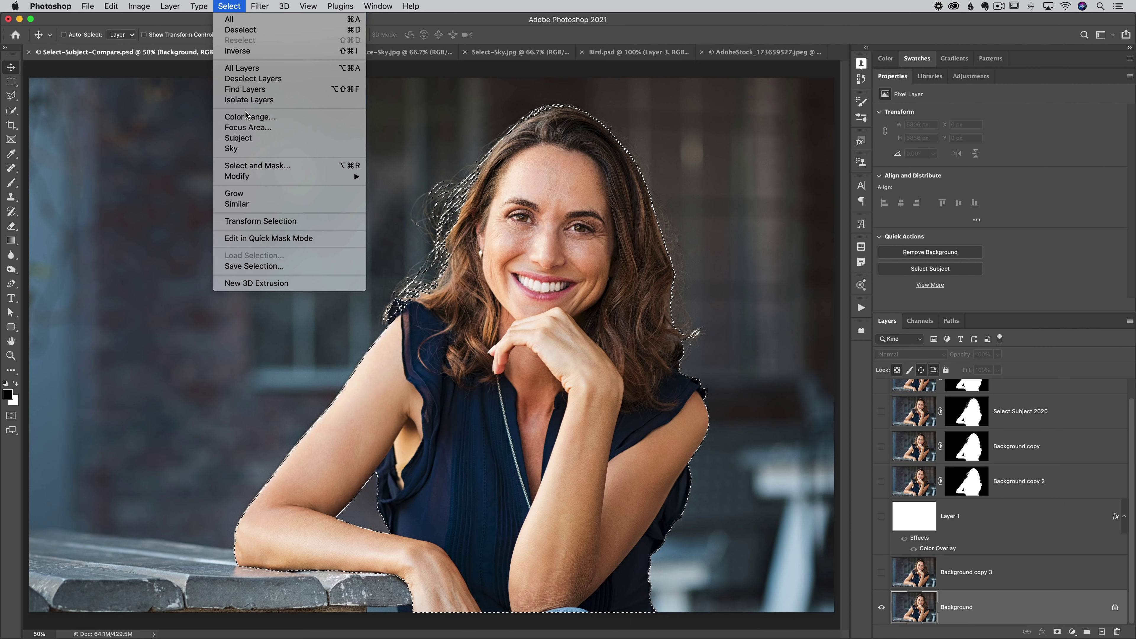
- Open Select and Mask with the view set to On Black at 100% opacity
left_click(296, 166)
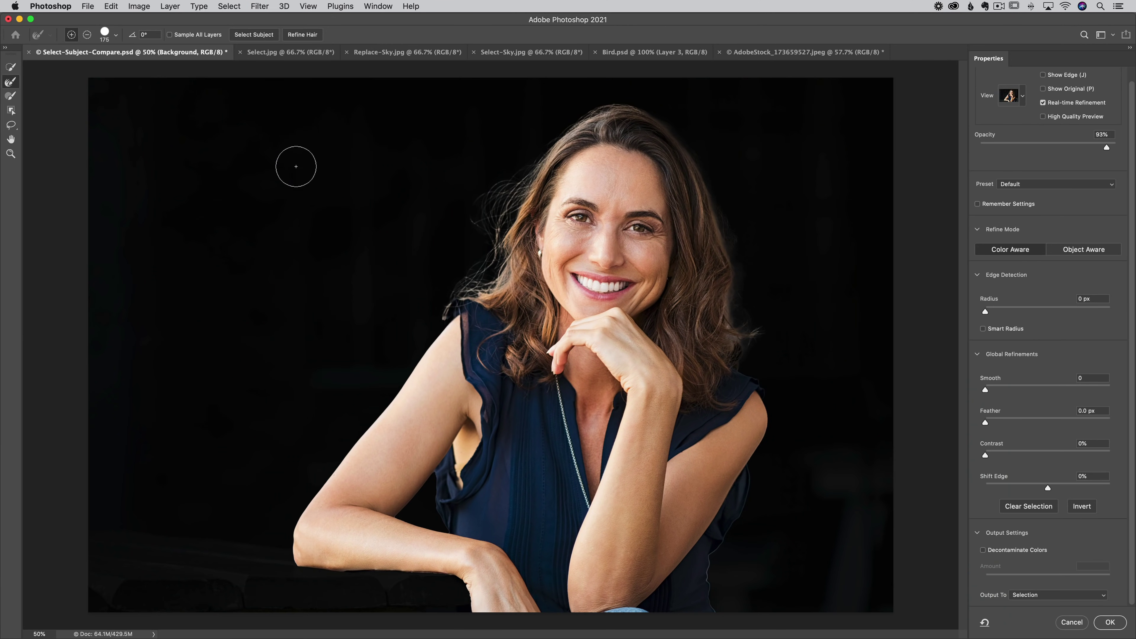
left_click(1023, 95)
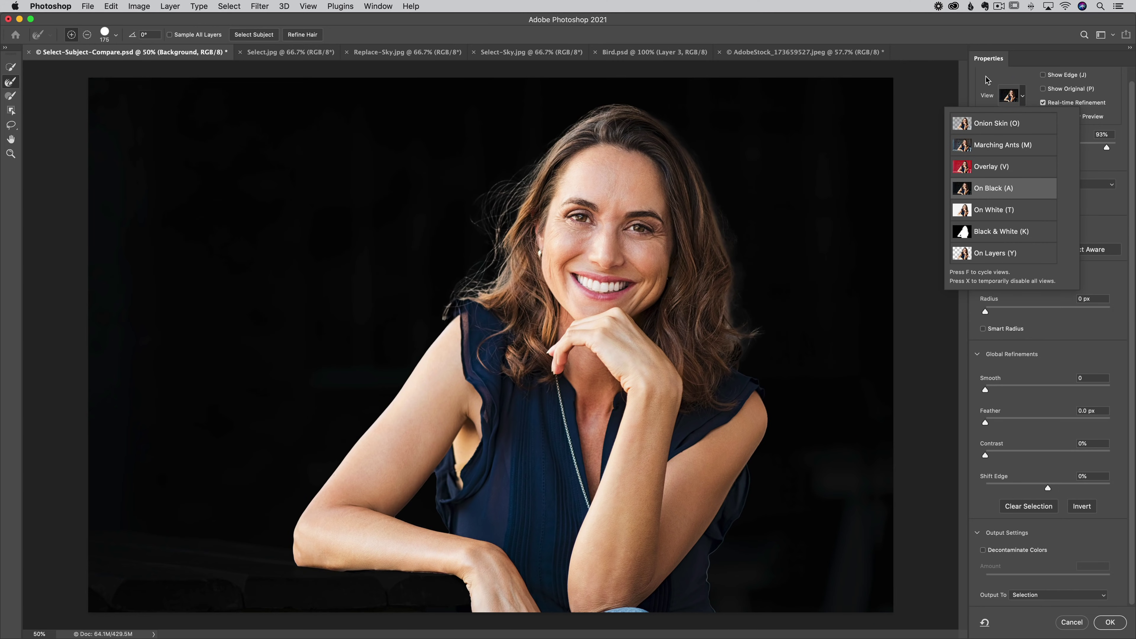
left_click(987, 80)
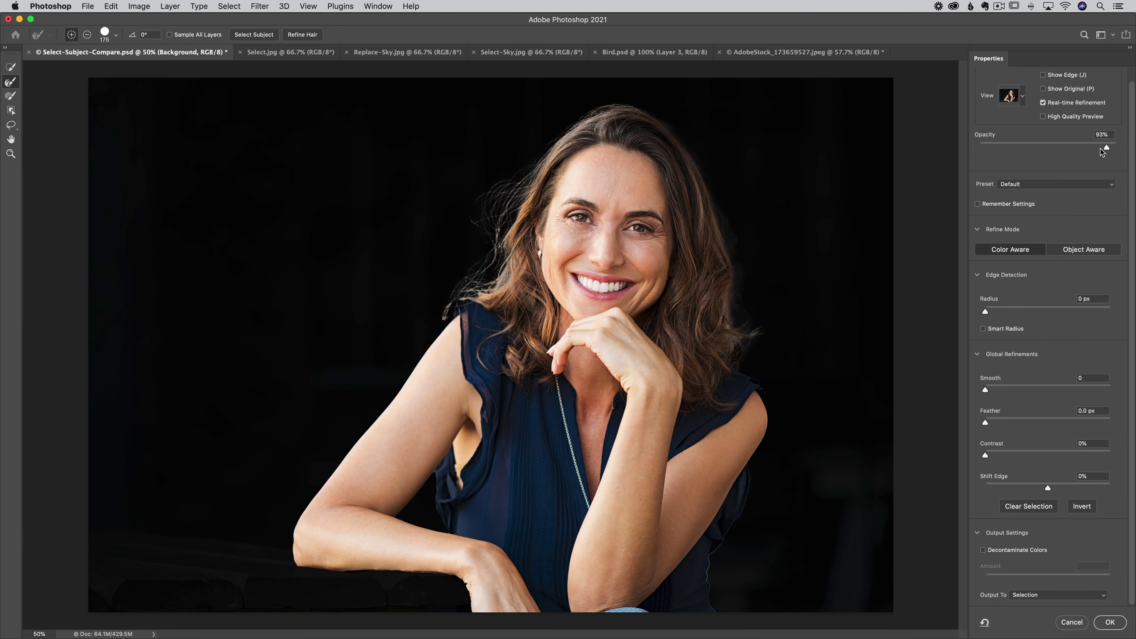
left_click_drag(1106, 148, 1123, 150)
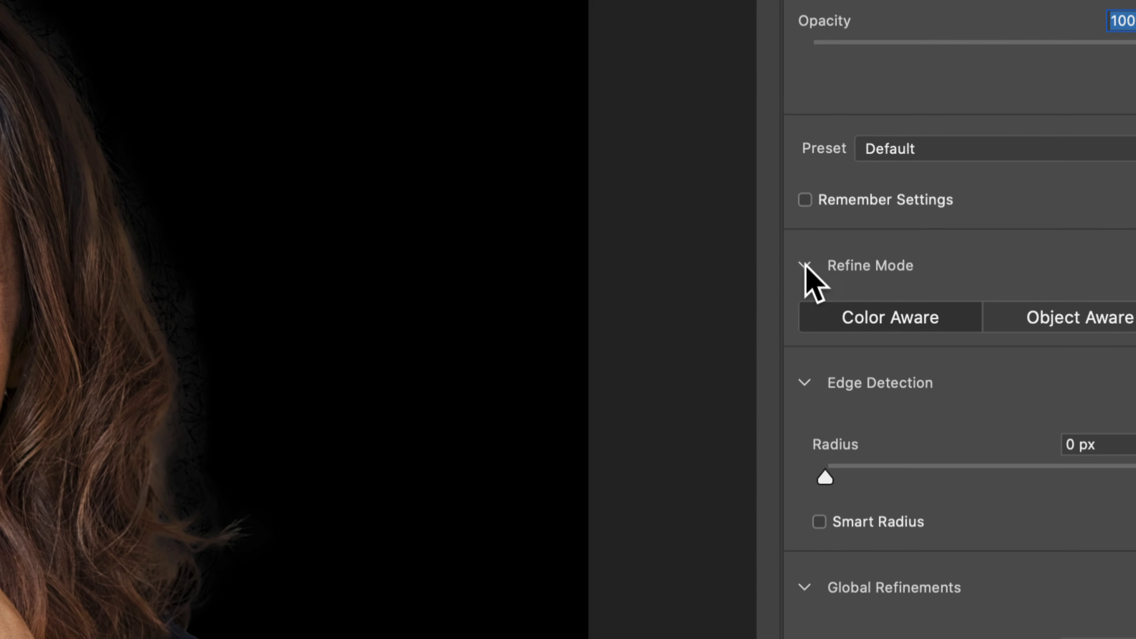
left_click(805, 265)
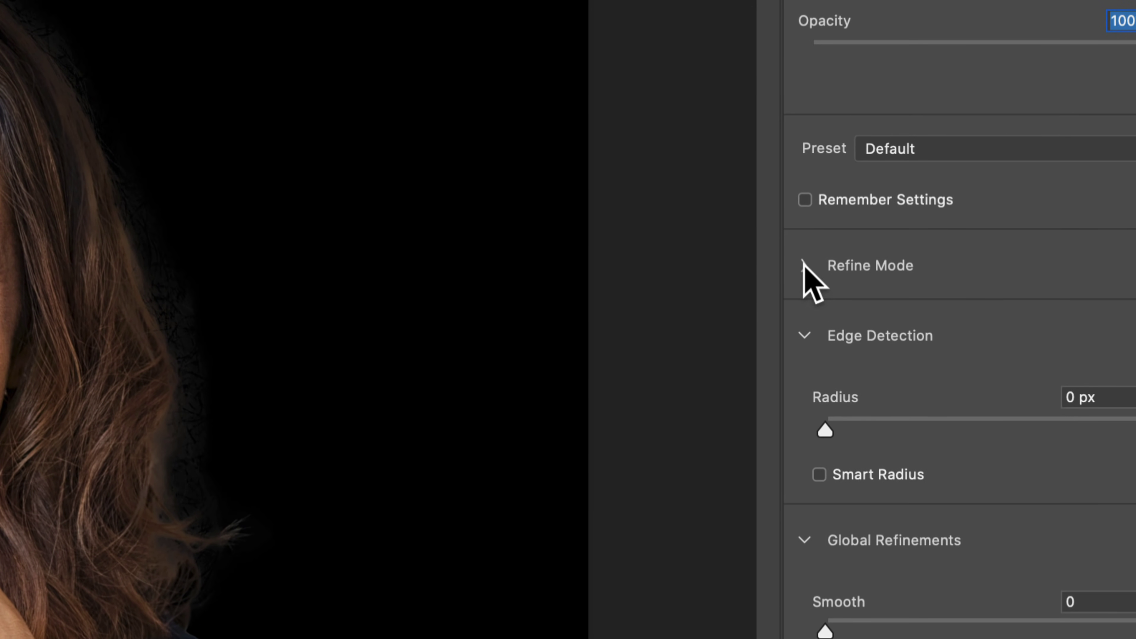
left_click(804, 265)
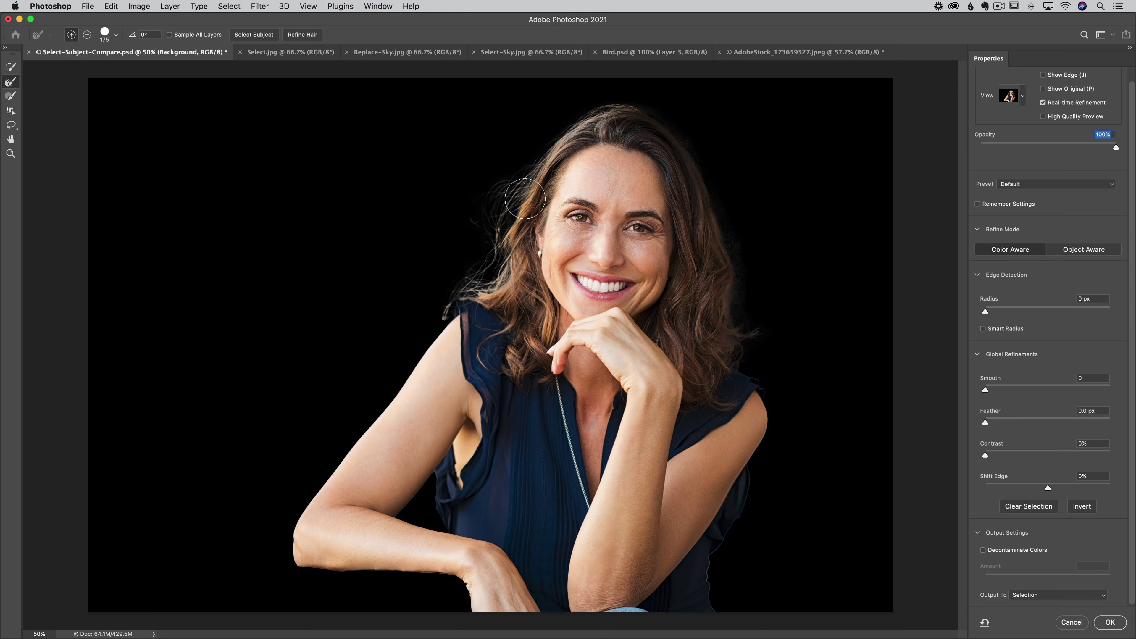
- Refine the hair strands by her head and shoulder, comparing Object Aware and Color Aware, ending on Color Aware
mouse_move(517, 201)
left_mouse_down()
mouse_move(487, 233)
mouse_move(578, 107)
mouse_move(654, 107)
mouse_move(765, 383)
mouse_move(720, 579)
mouse_move(726, 623)
left_mouse_up()
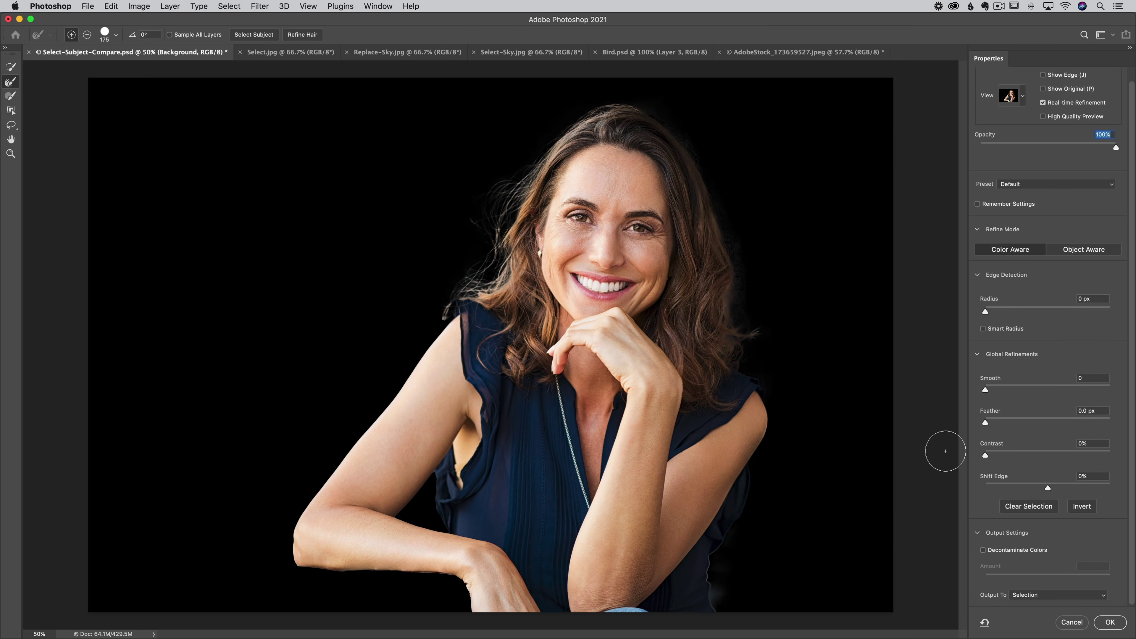
left_click(1081, 249)
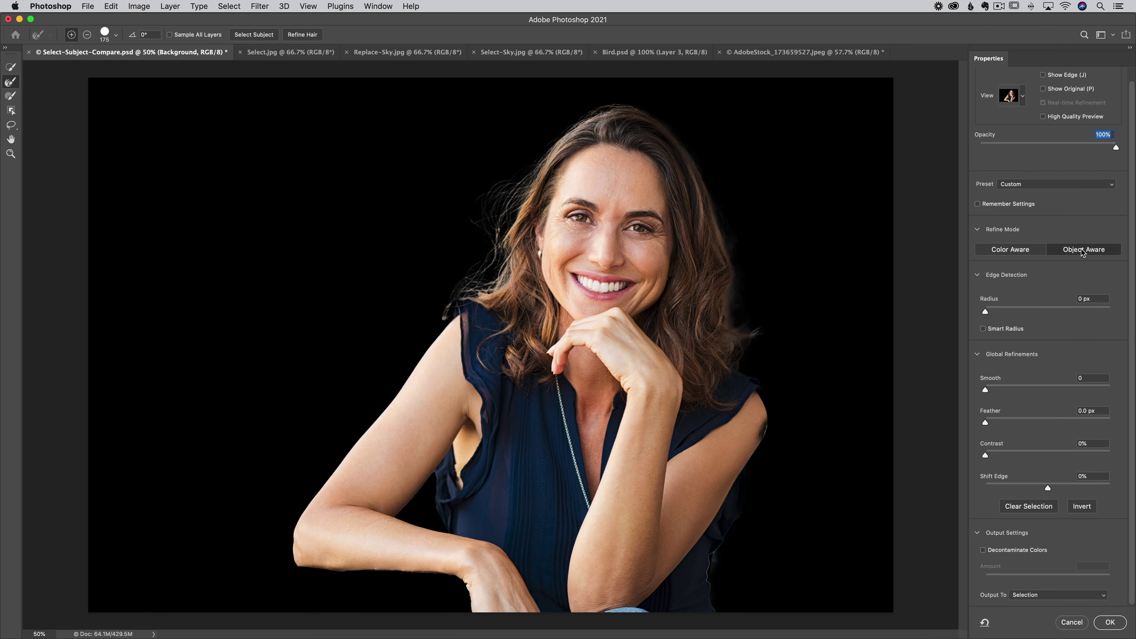
left_click(1017, 251)
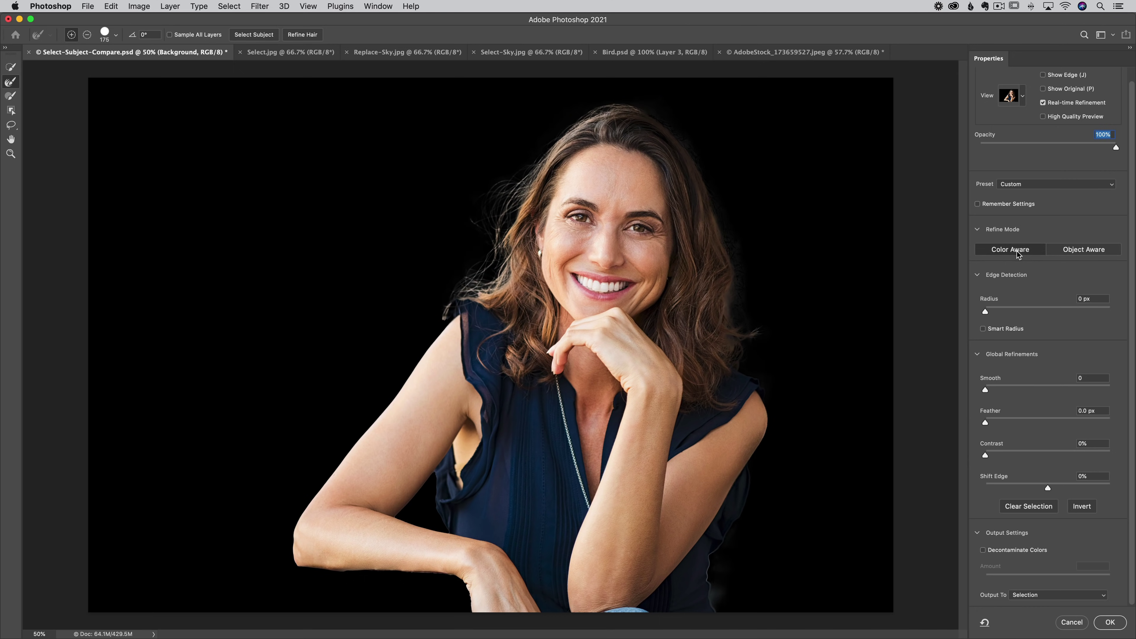
left_click(1073, 249)
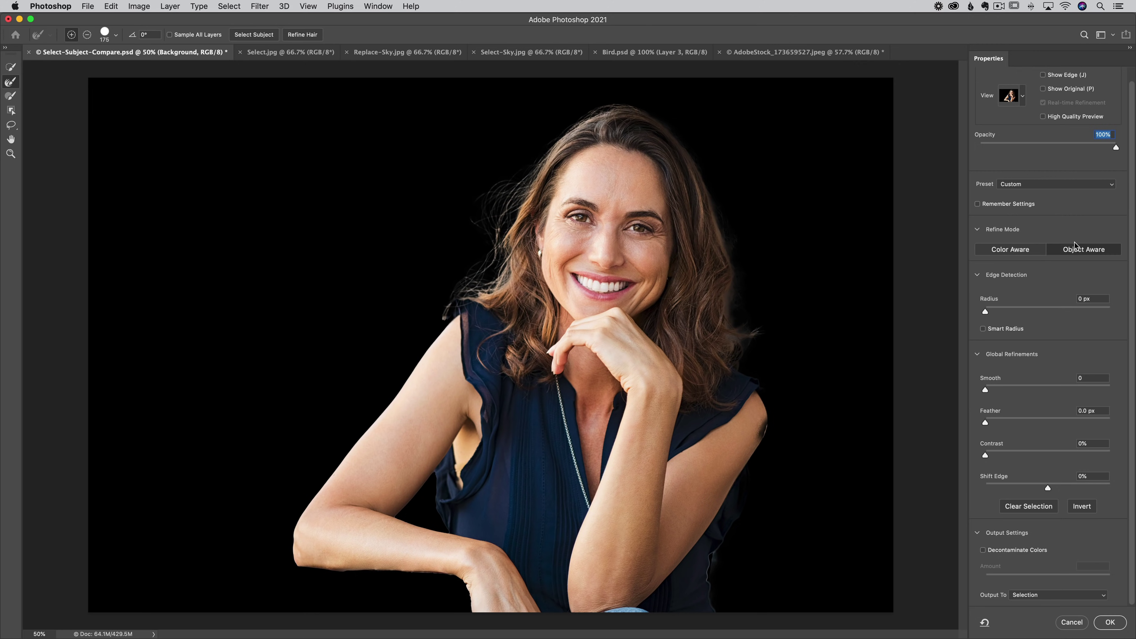
mouse_move(497, 265)
left_mouse_down()
mouse_move(505, 243)
mouse_move(444, 306)
mouse_move(491, 250)
left_mouse_up()
left_click(1006, 250)
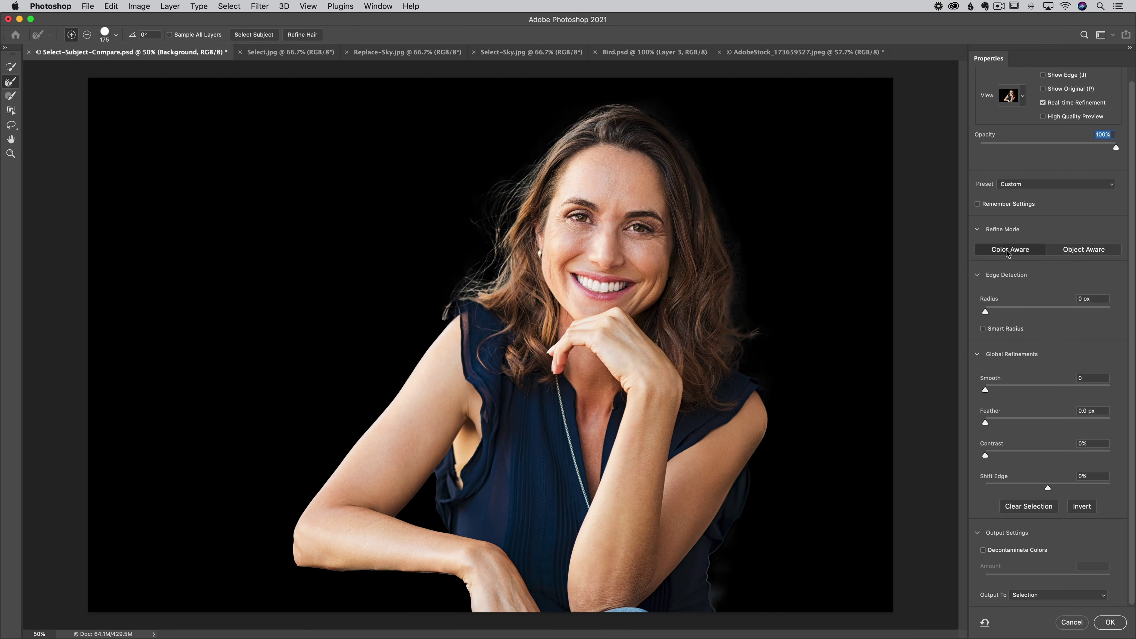
- Cancel Select and Mask, deselect, and apply the Refine Hair layer comp
left_click(1072, 624)
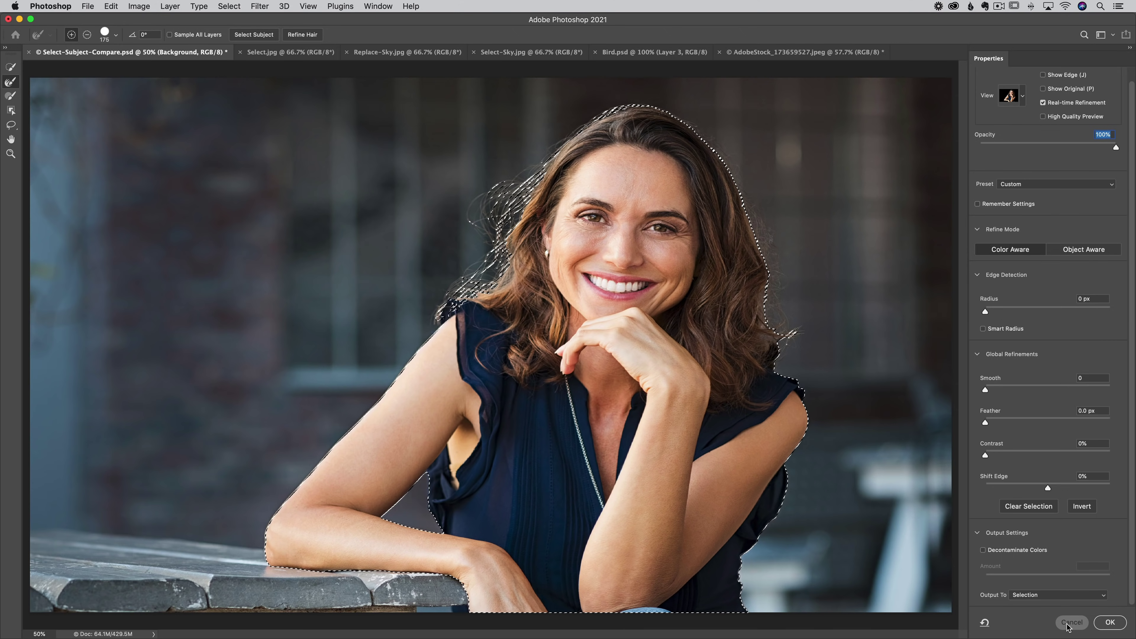
key("super+d")
left_click(378, 6)
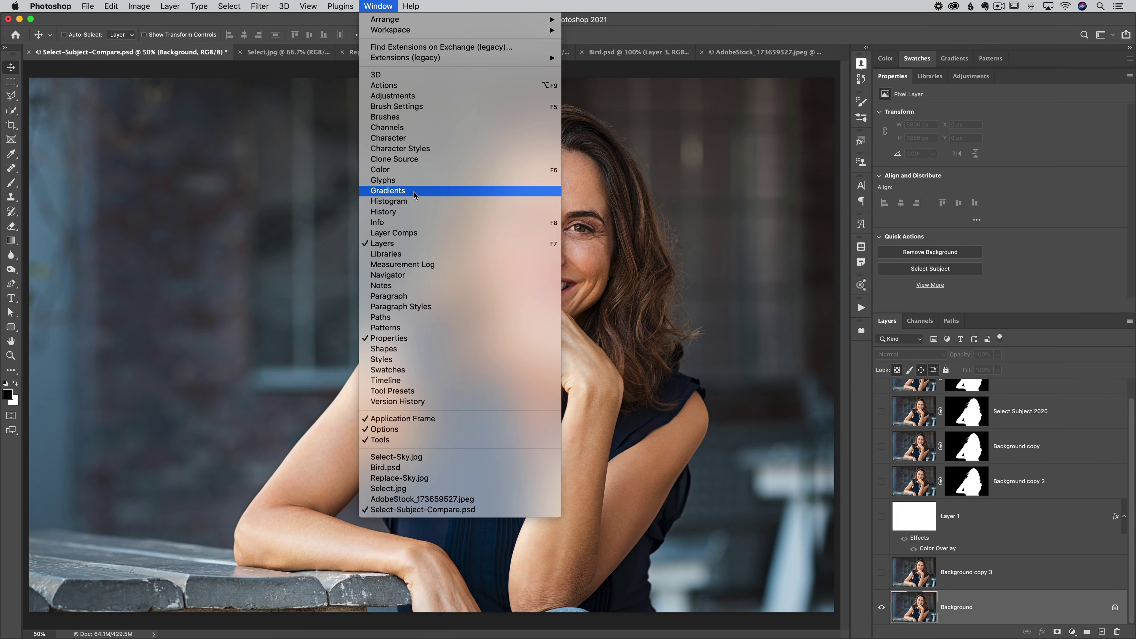
left_click(403, 233)
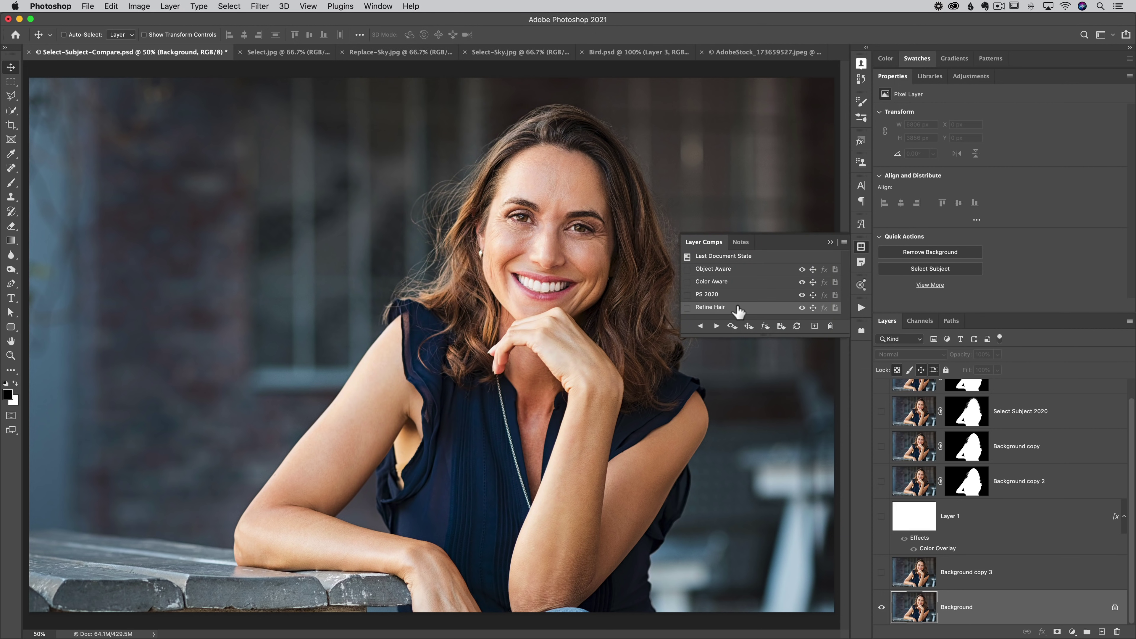
left_click(716, 326)
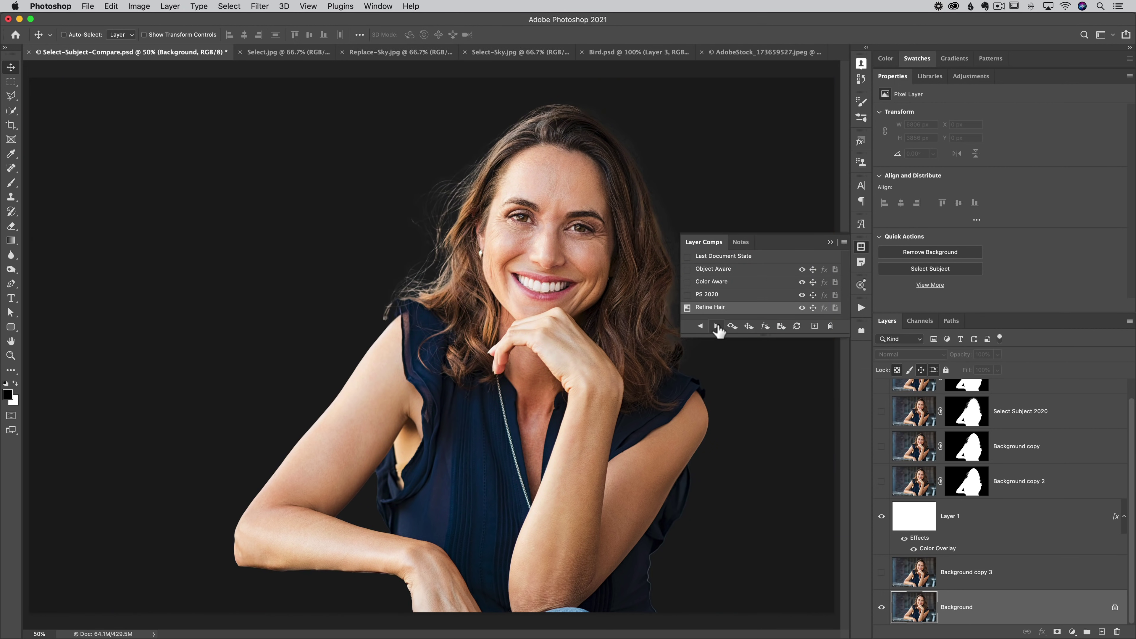
- Step through the PS 2020, Refine Hair, Object Aware and Color Aware layer comps to compare them
left_click(717, 326)
left_click(717, 327)
left_click(716, 326)
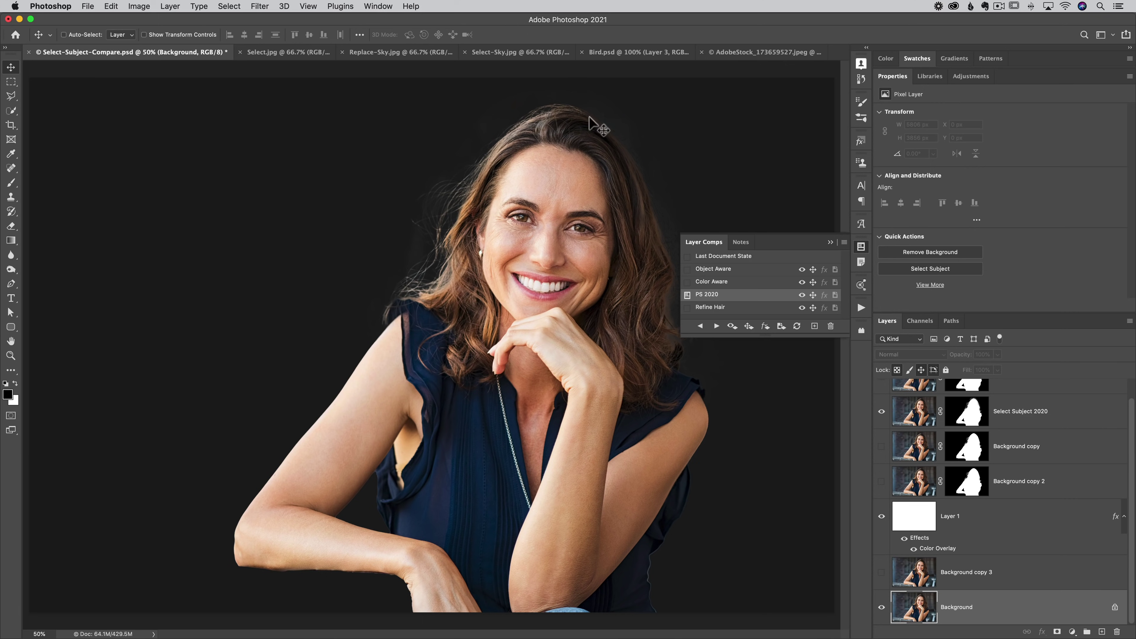
left_click(718, 326)
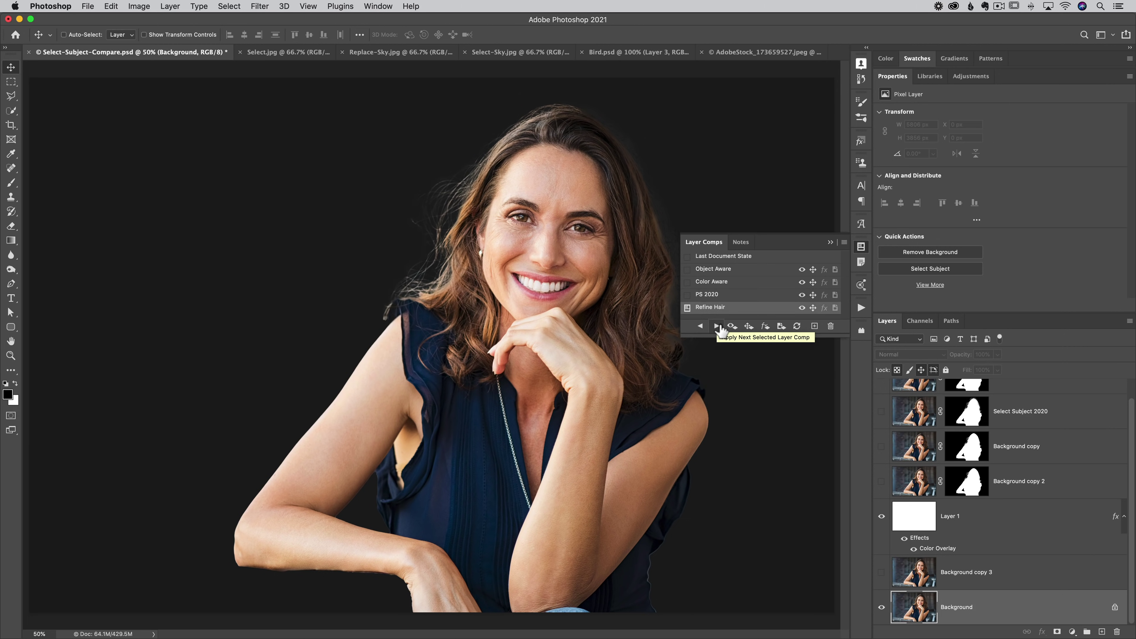
left_click(720, 327)
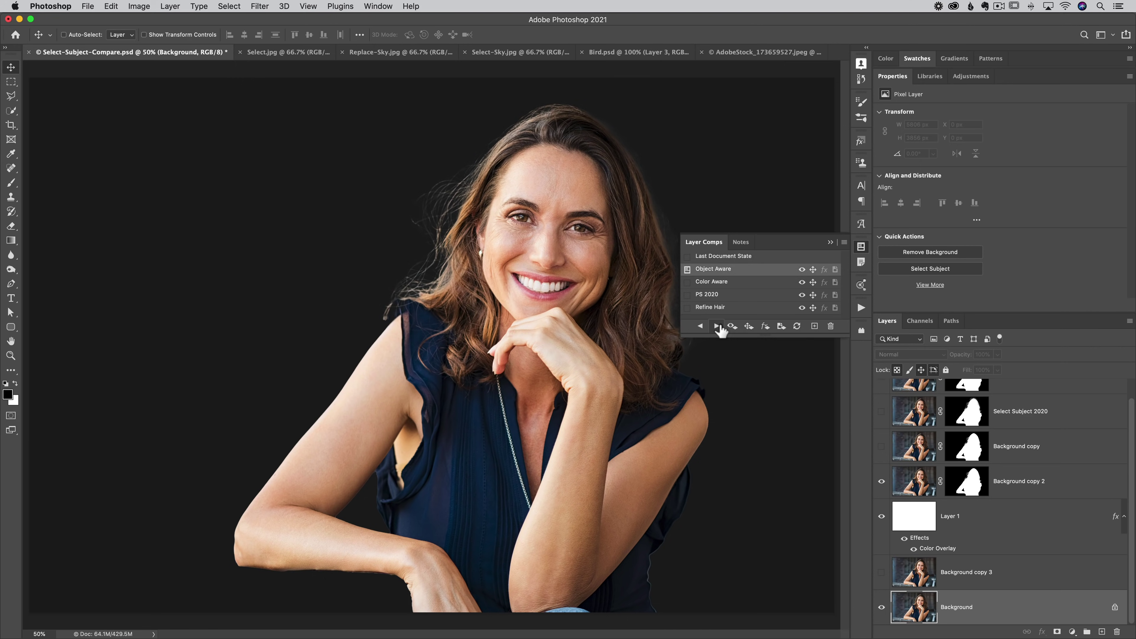
left_click(717, 327)
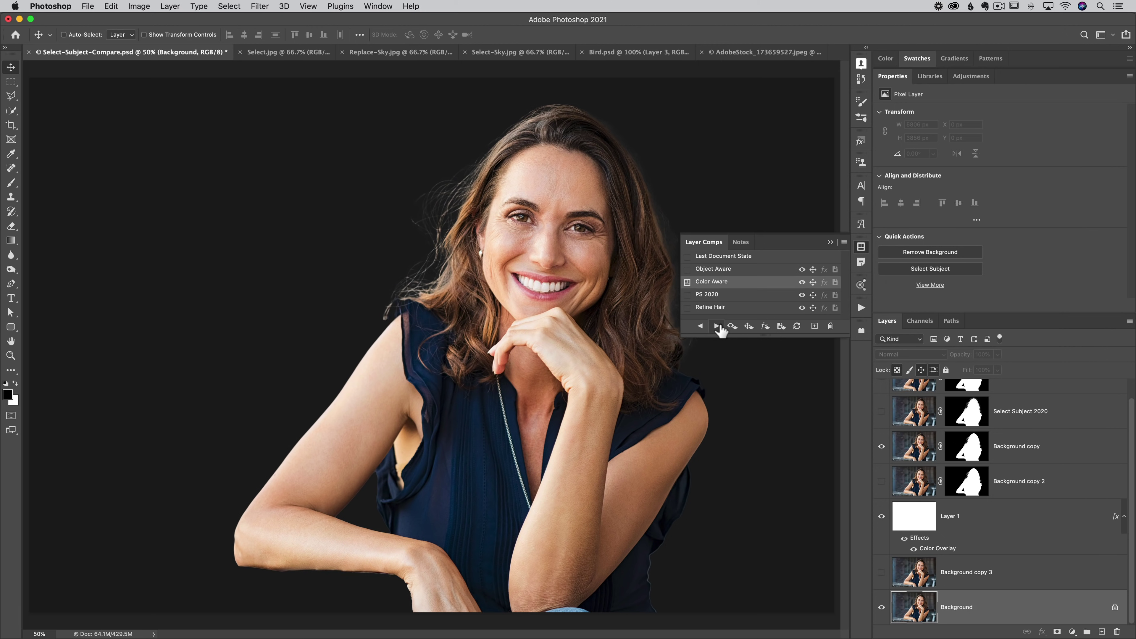
left_click(700, 326)
left_click(718, 327)
left_click(700, 326)
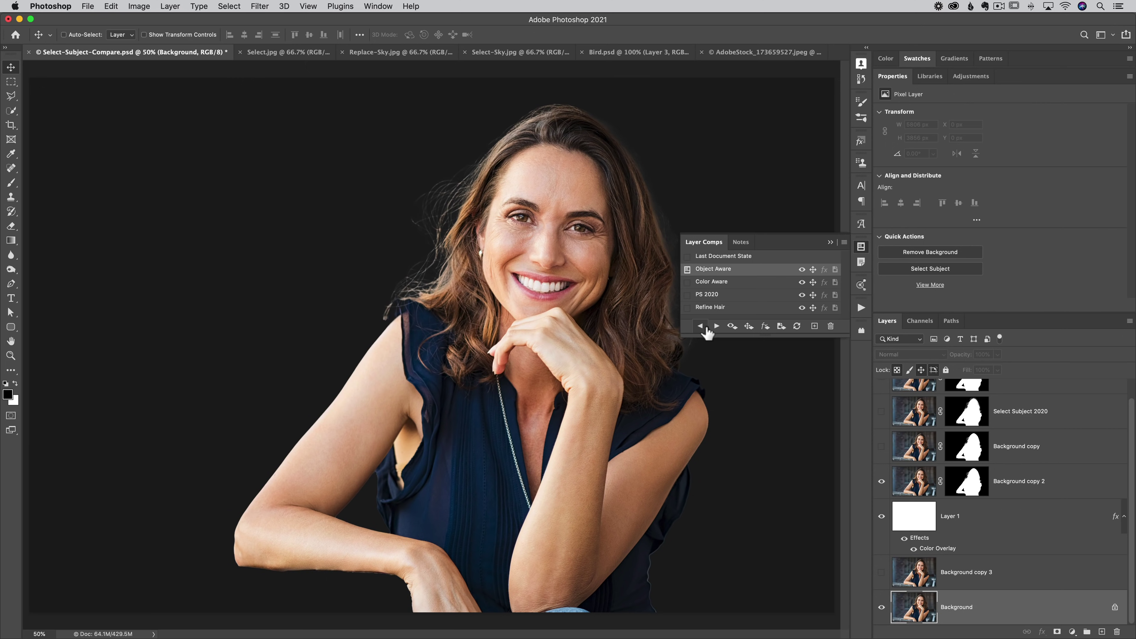
left_click(716, 326)
left_click(717, 326)
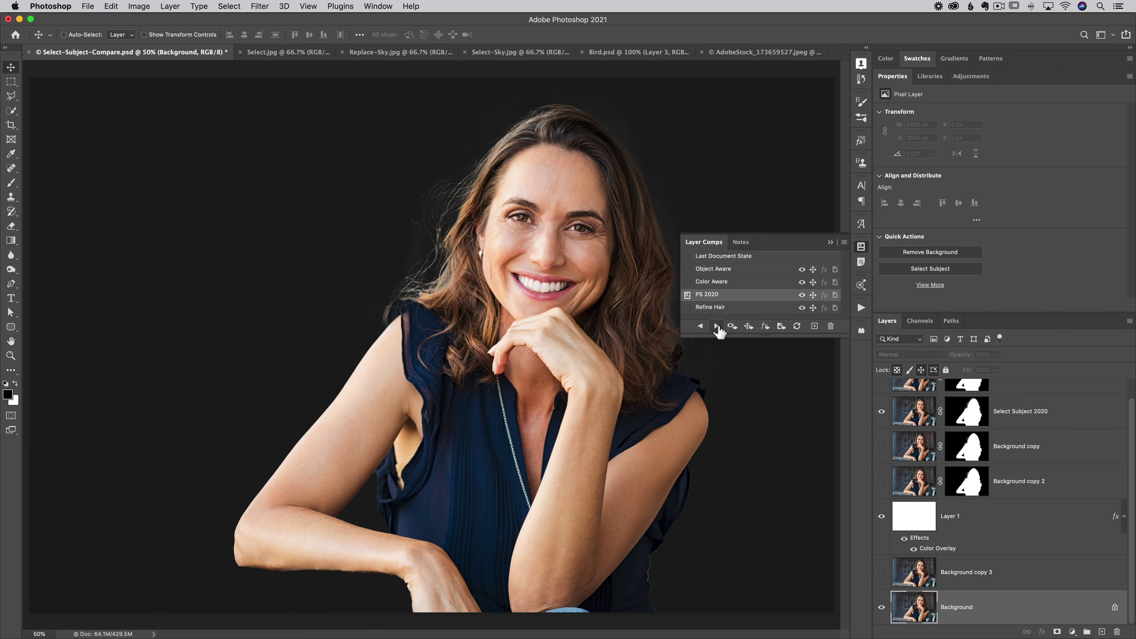
left_click(717, 327)
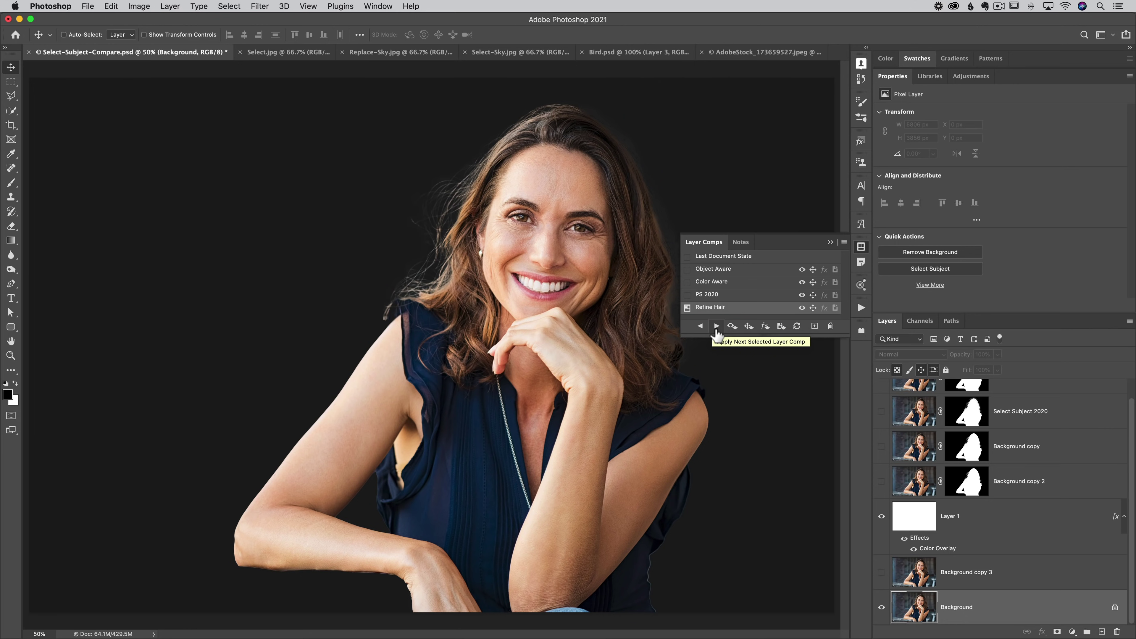
- Cycle the comps once more, ending on Refine Hair, and collapse the Layer Comps panel
left_click(716, 326)
left_click(718, 327)
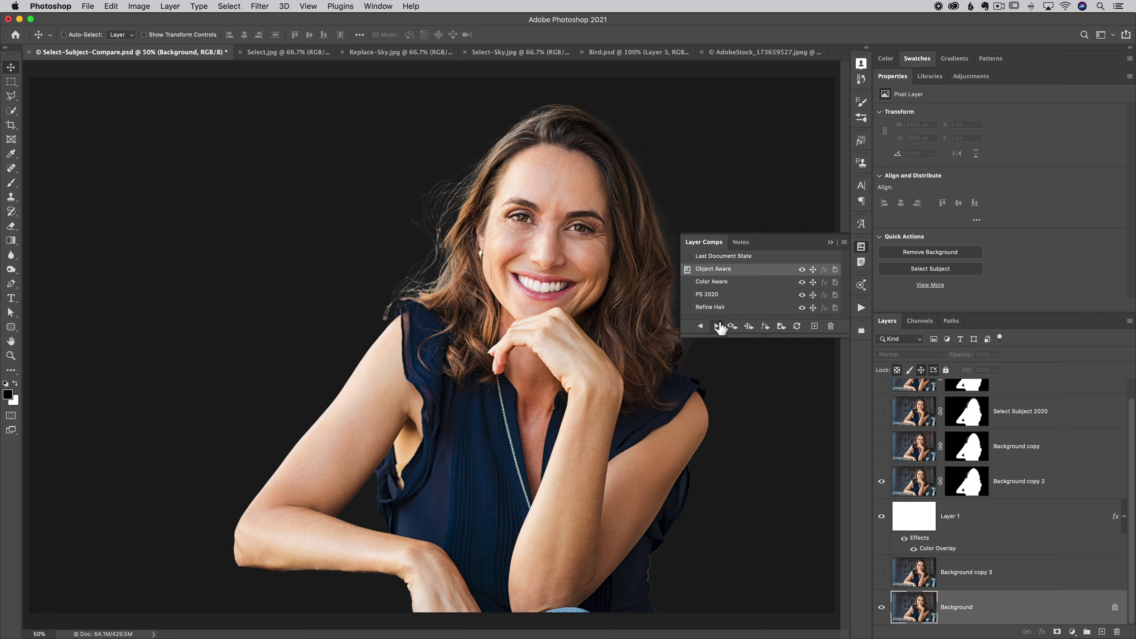
left_click(719, 327)
left_click(719, 327)
left_click(719, 326)
left_click(718, 327)
left_click(701, 327)
left_click(717, 326)
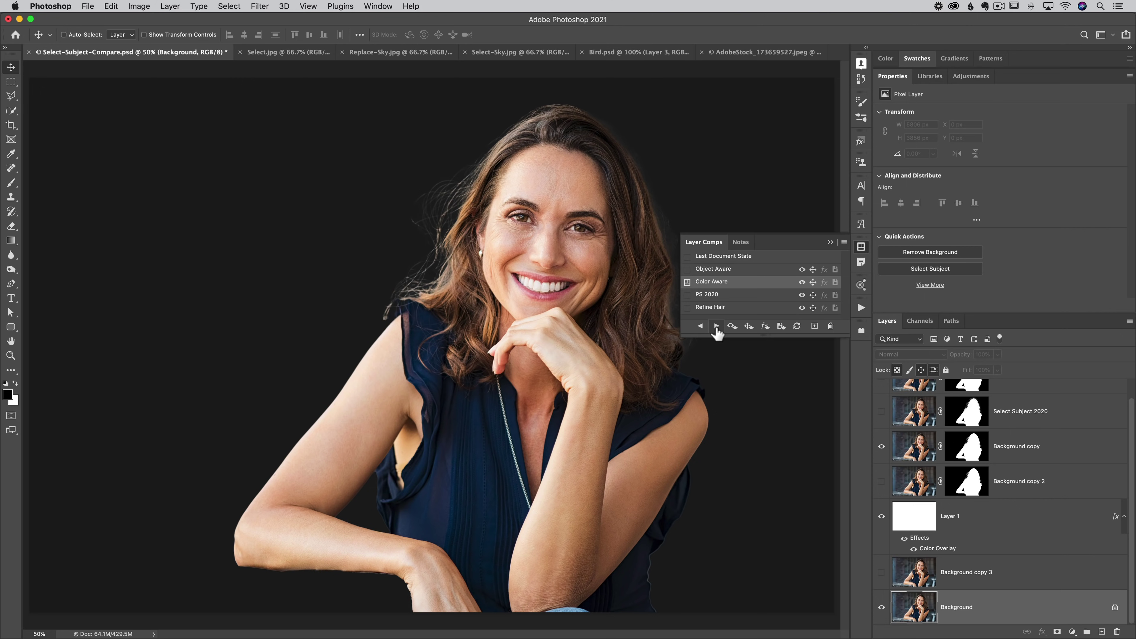
left_click(716, 327)
left_click(716, 327)
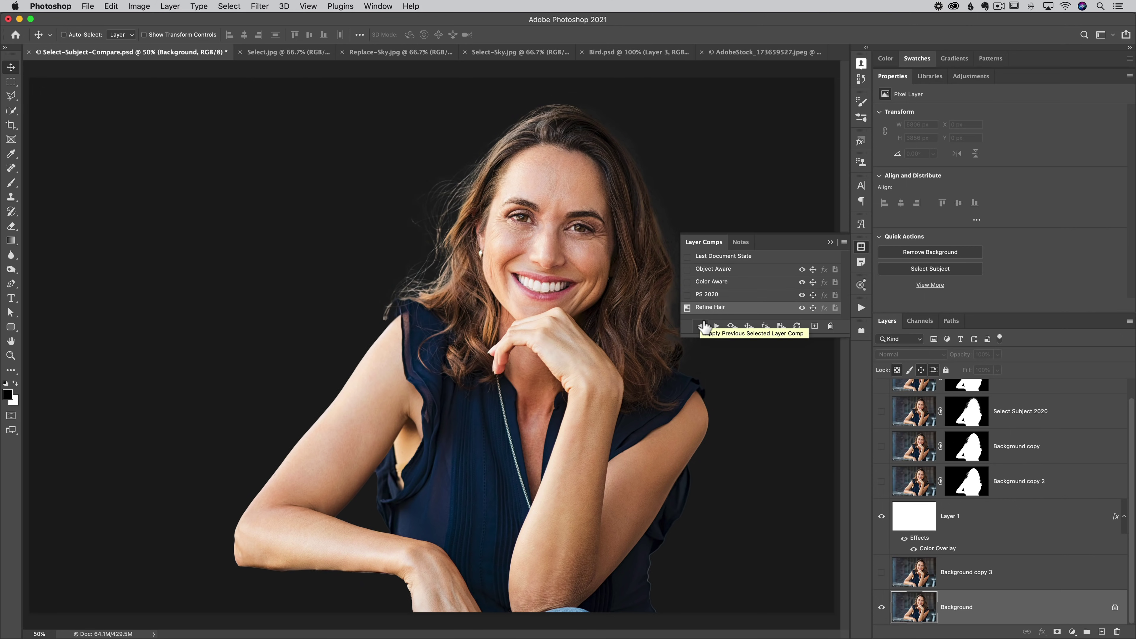
left_click(830, 242)
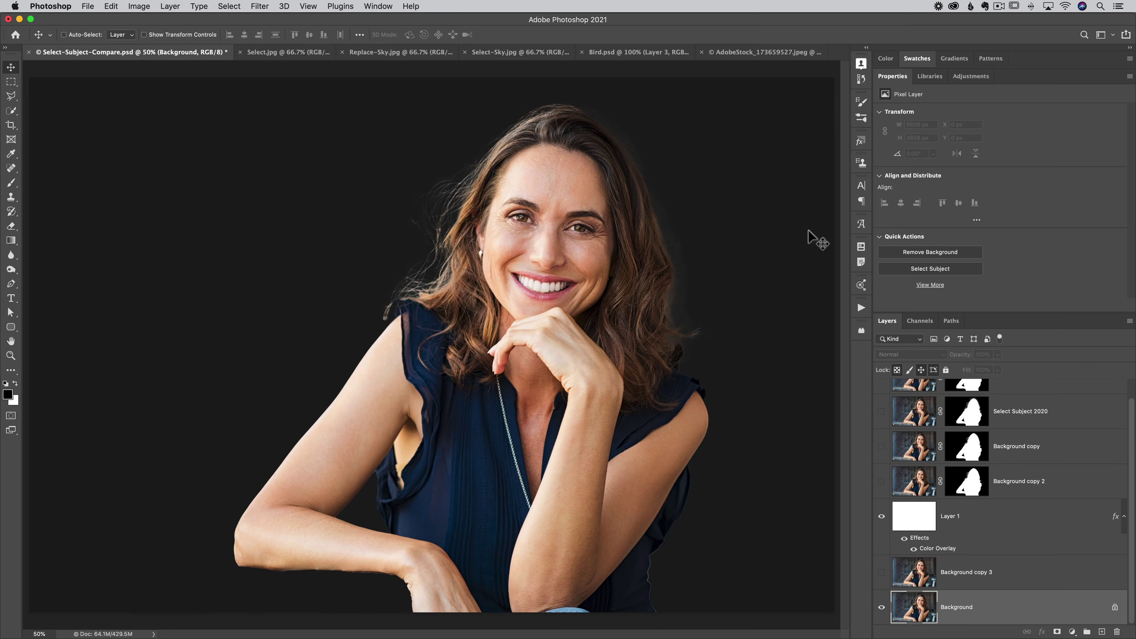
- Switch to Select.jpg and run Select Subject on the monkeys
left_click(295, 52)
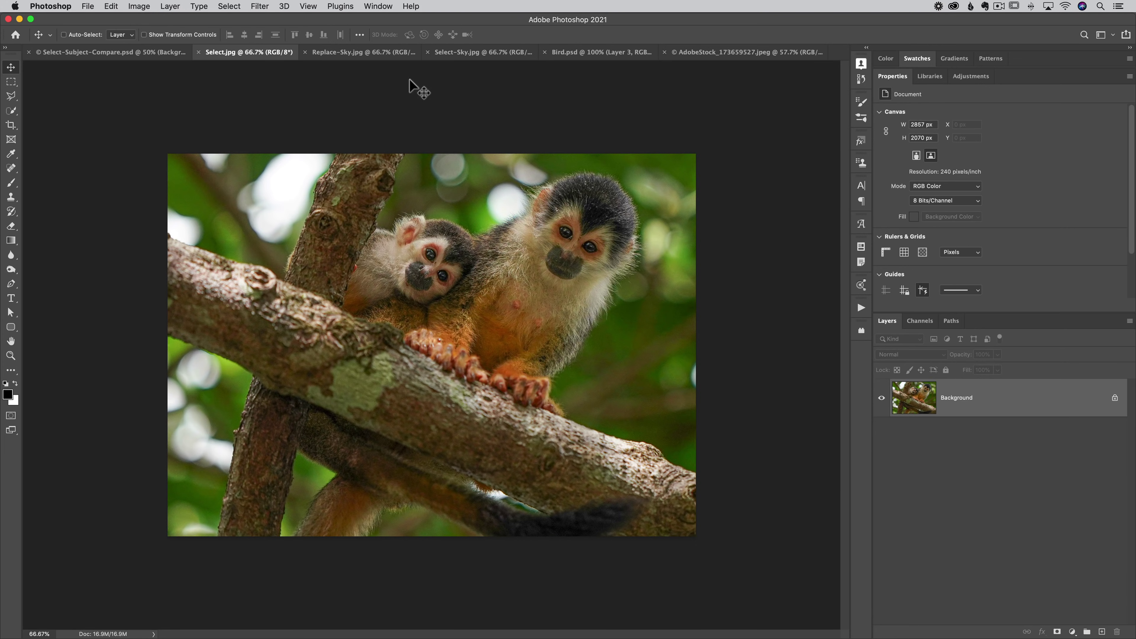
left_click(229, 6)
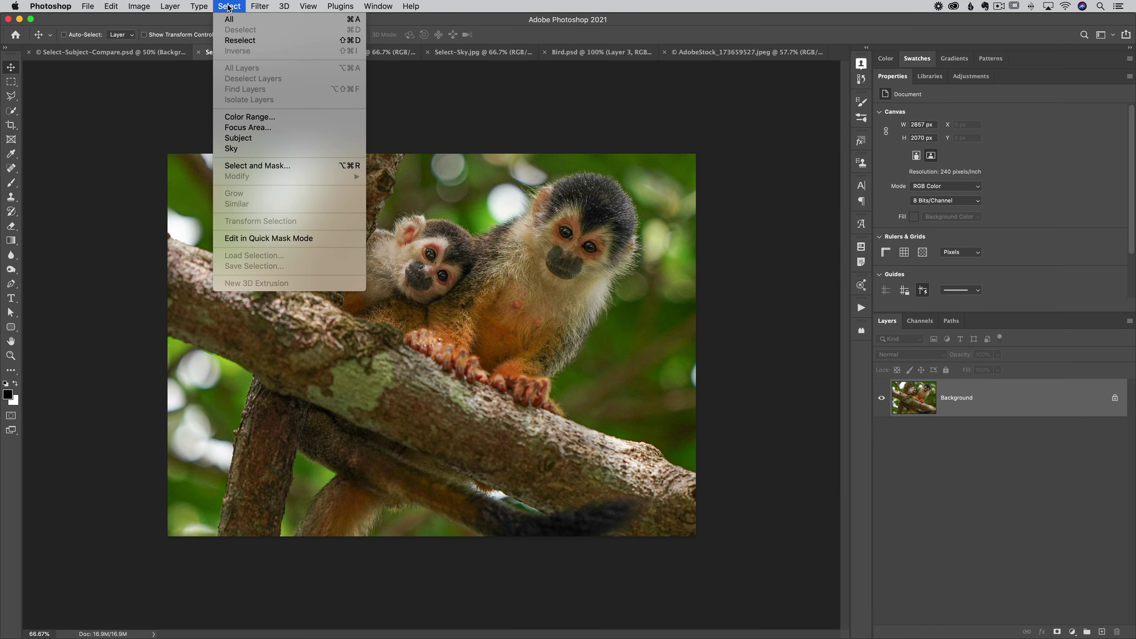
left_click(251, 140)
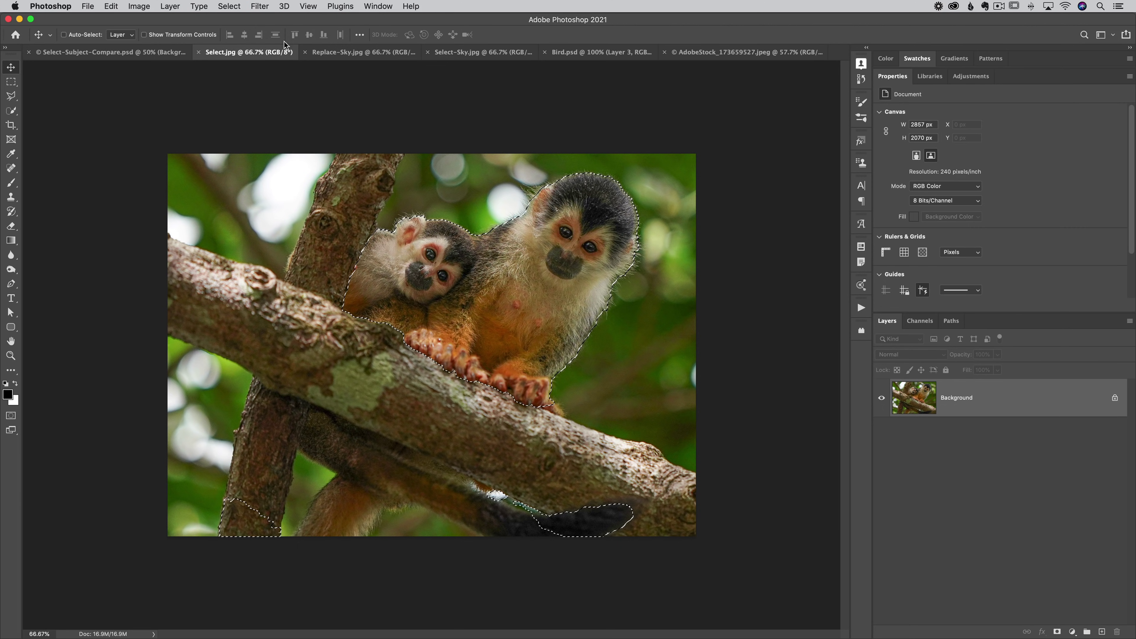
- In Select and Mask, zoom in on the monkeys' faces and apply Refine Hair
left_click(229, 6)
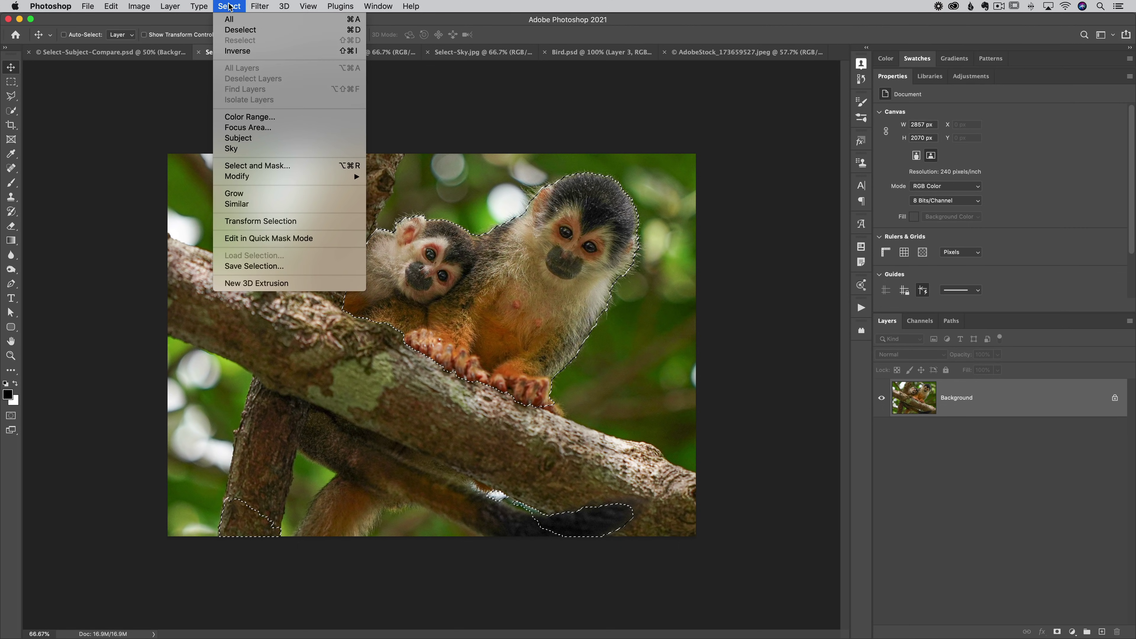
left_click(262, 166)
scroll(437, 258, "up", 5)
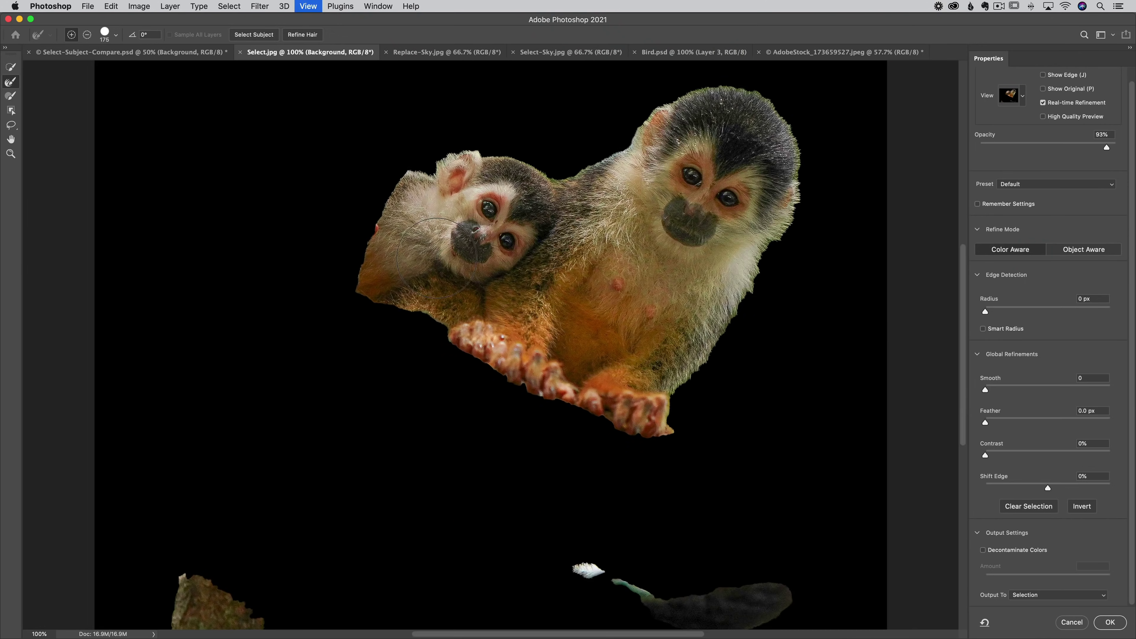
scroll(509, 247, "down", 2)
left_click_drag(418, 454, 371, 488)
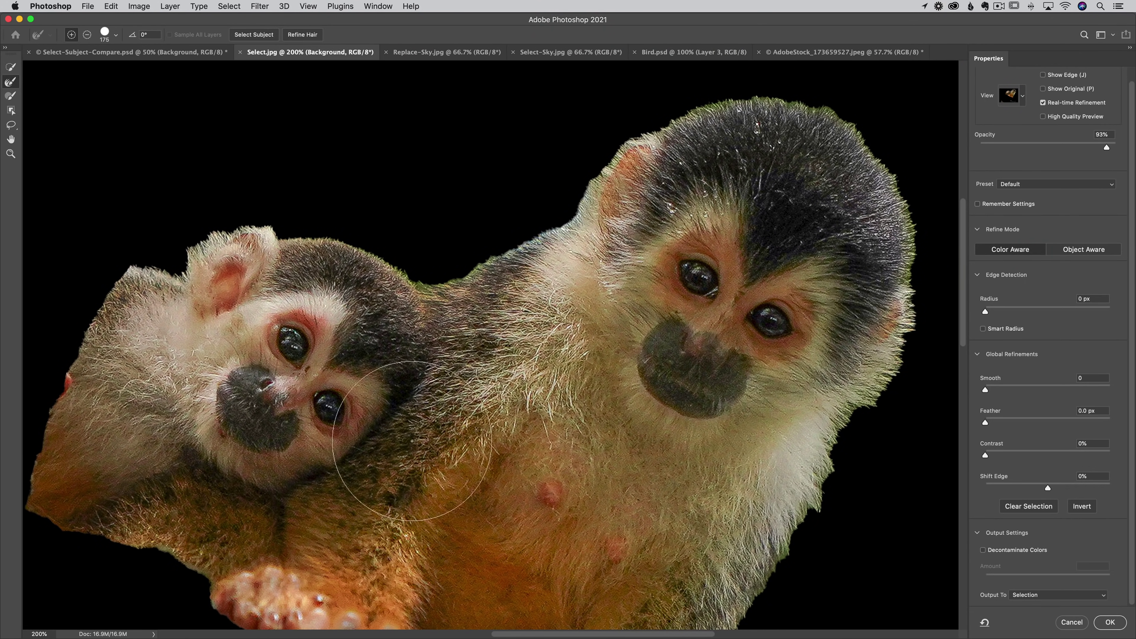
left_click(303, 35)
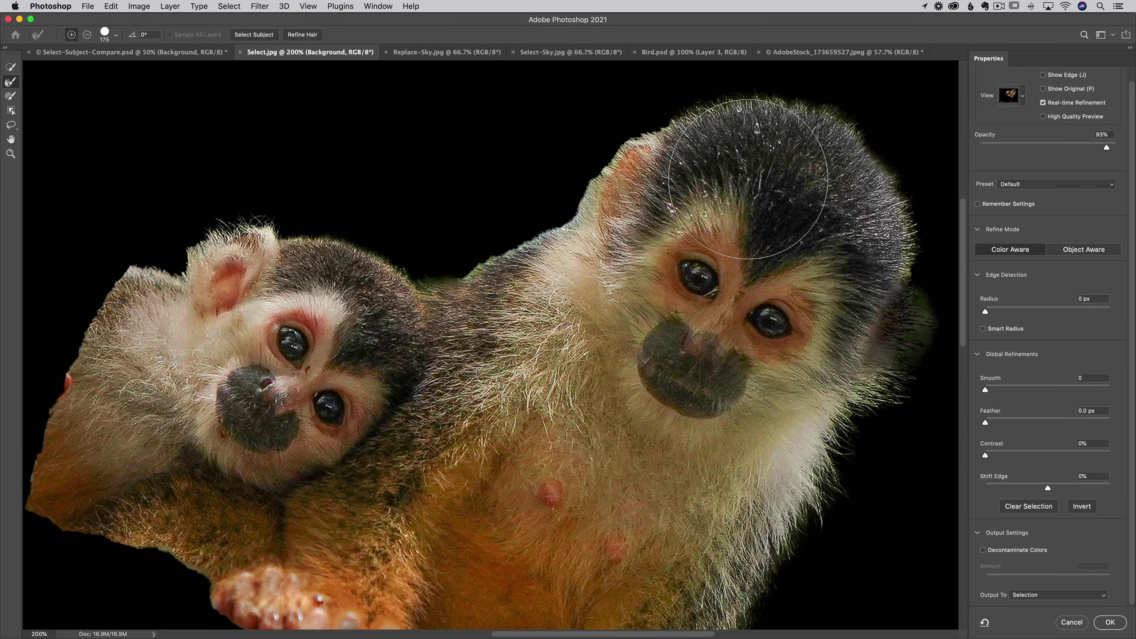
- Brush the larger monkey's fur edges along head and cheek with a smaller Refine Edge Brush
left_click_drag(781, 148, 665, 254)
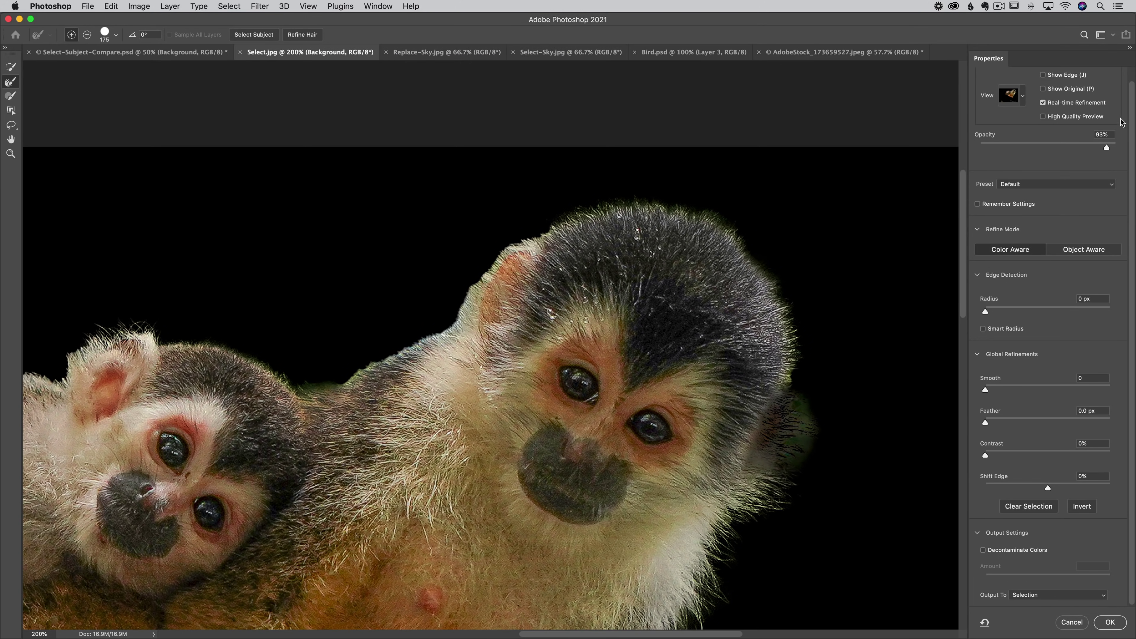
mouse_move(1107, 148)
left_mouse_down()
mouse_move(980, 148)
mouse_move(1114, 149)
left_mouse_up()
key("bracketleft")
key("bracketleft")
key("bracketleft")
key("bracketleft")
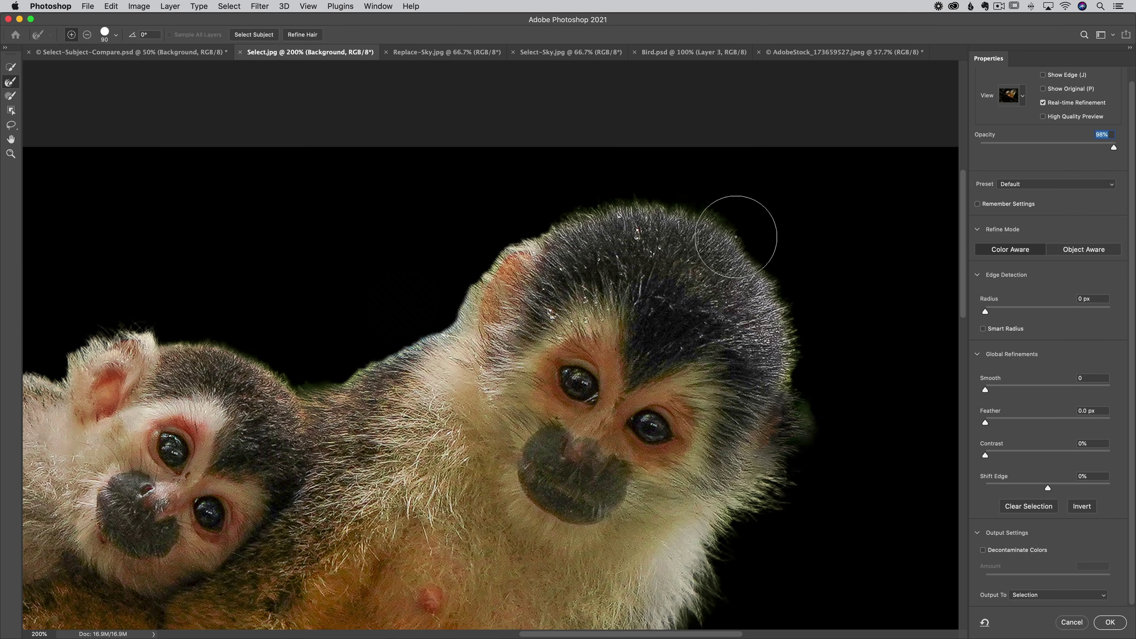
left_click_drag(864, 406, 807, 414)
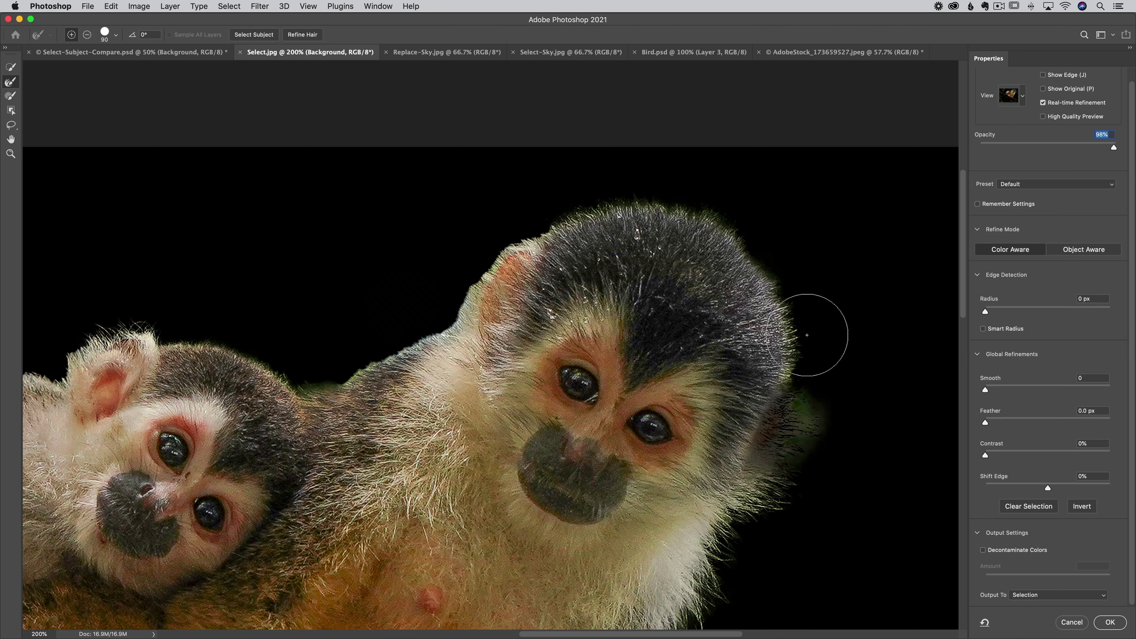
left_click_drag(812, 403, 816, 444)
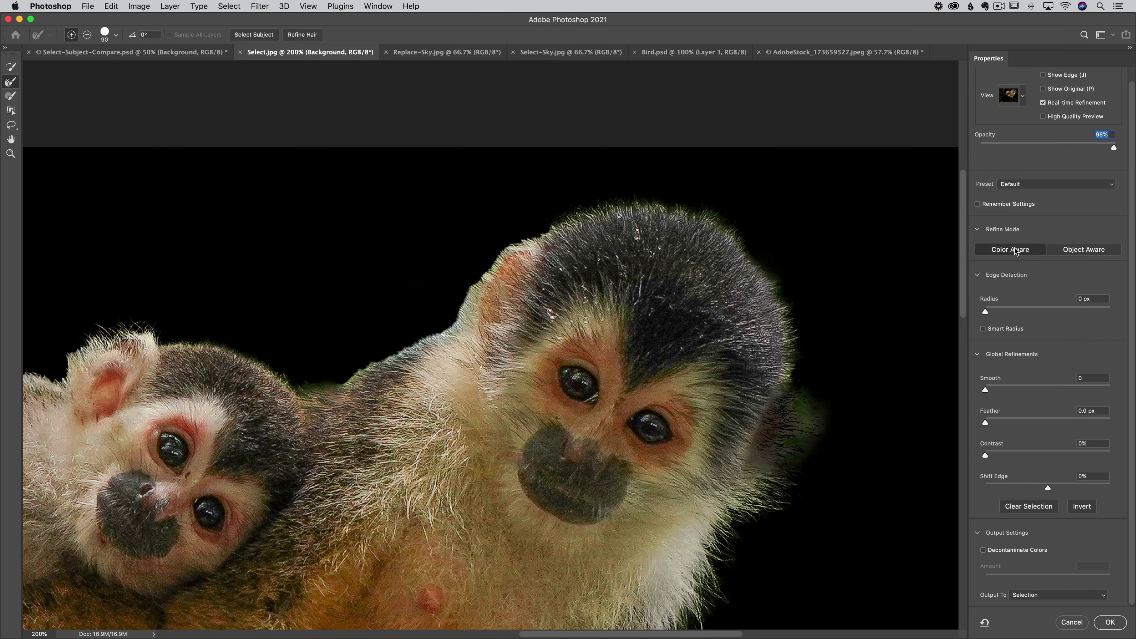
- Compare Object Aware and Color Aware refinement while brushing the monkey's right fur edge
left_click(1080, 250)
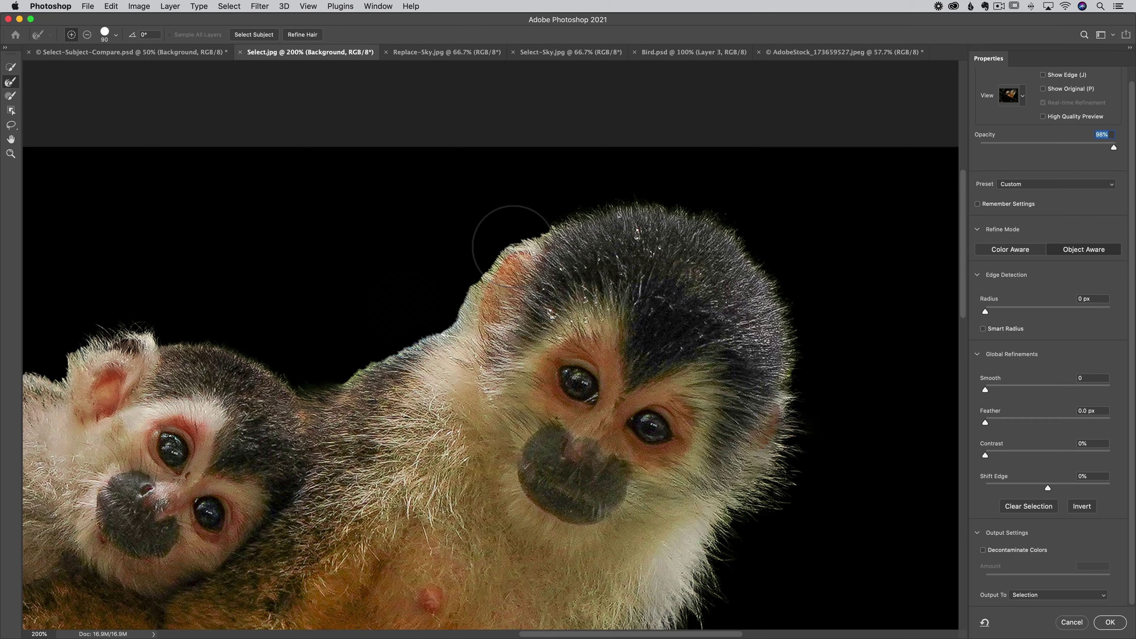
left_click(1010, 248)
left_click(1076, 250)
left_click(1011, 254)
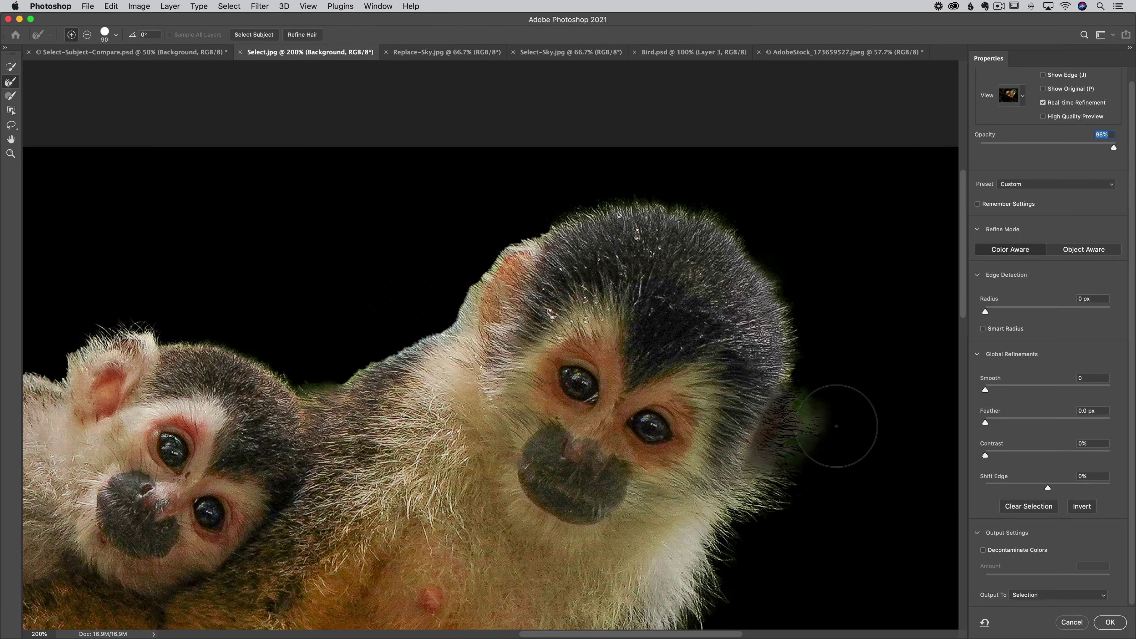
left_click_drag(803, 408, 798, 418)
left_click(1076, 249)
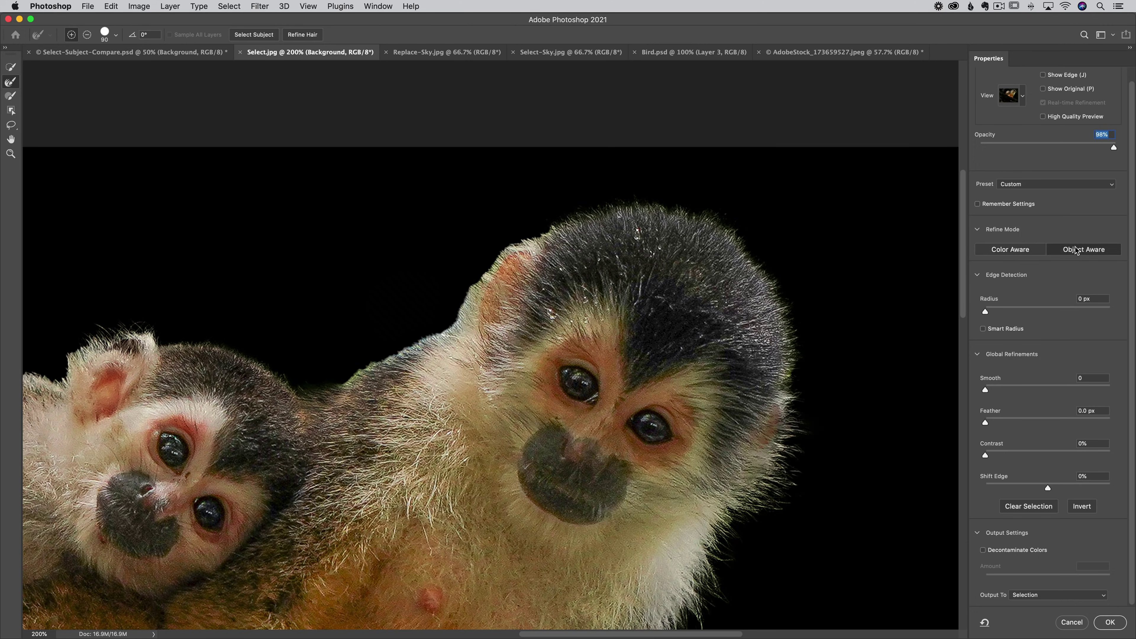
- Vary the preview opacity, toggle the refine modes again, then cancel Select and Mask
left_click_drag(1113, 147, 1004, 148)
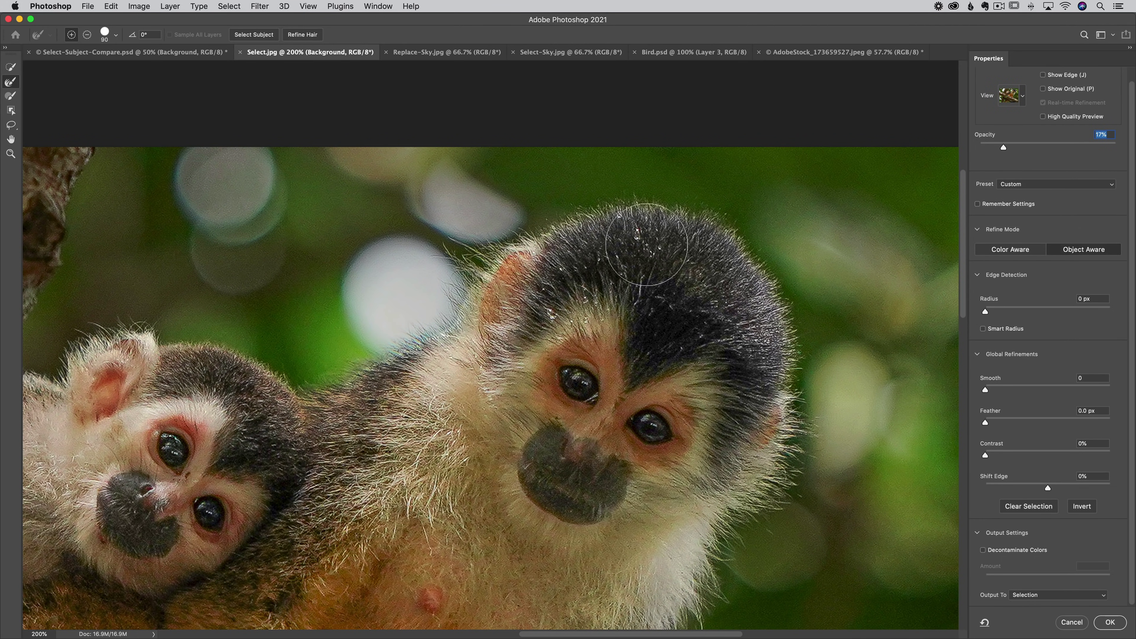
left_click_drag(1015, 147, 1131, 148)
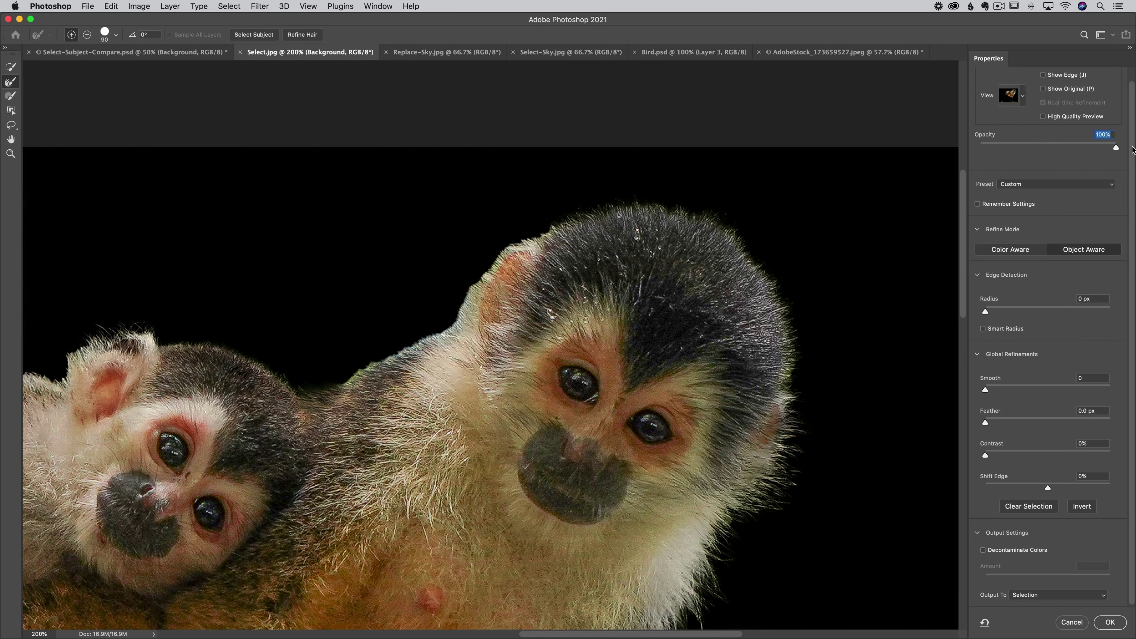
left_click(1026, 252)
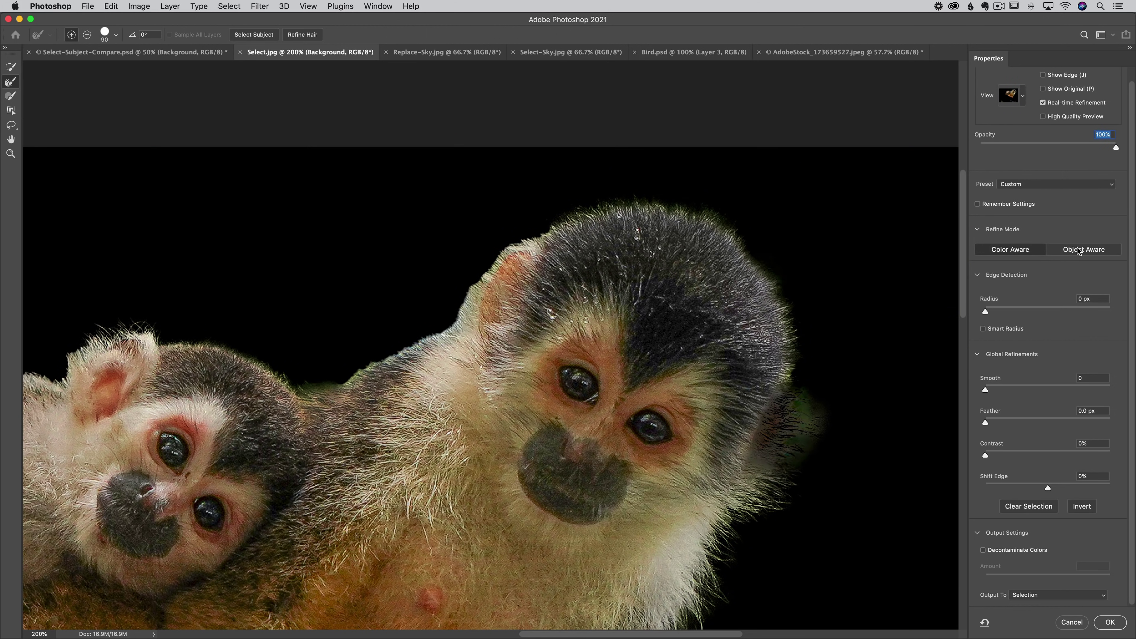
left_click(1079, 251)
left_click(1016, 251)
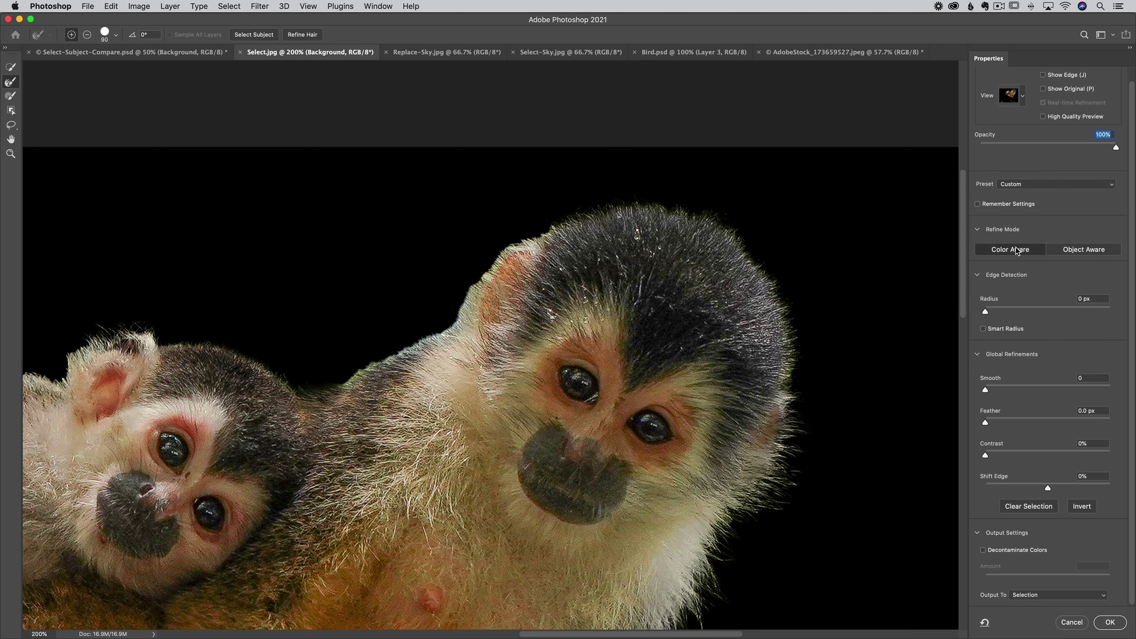
left_click(1066, 623)
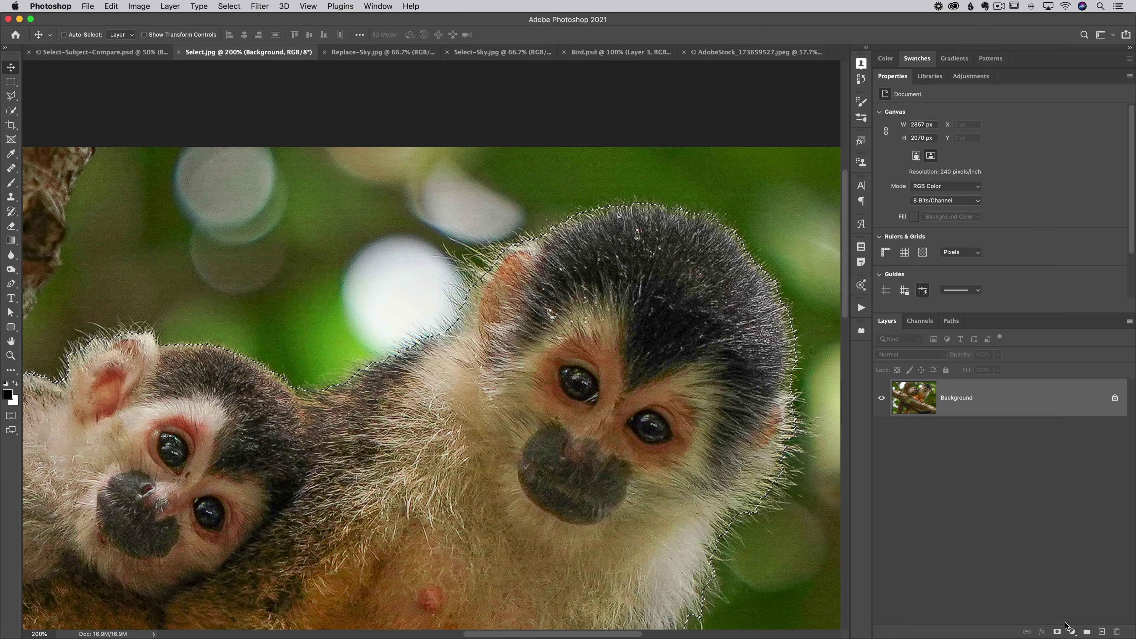
key("super+Tab")
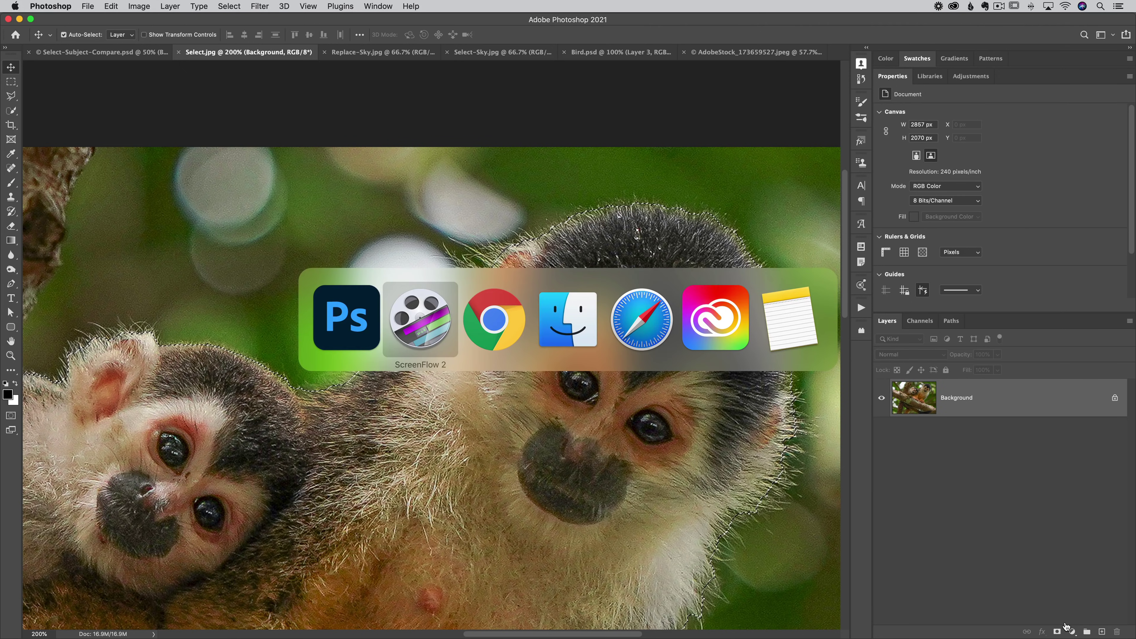
- In Chrome, scroll the mattk.com Photoshop System page to the pricing cards and back to the top
left_click(488, 319)
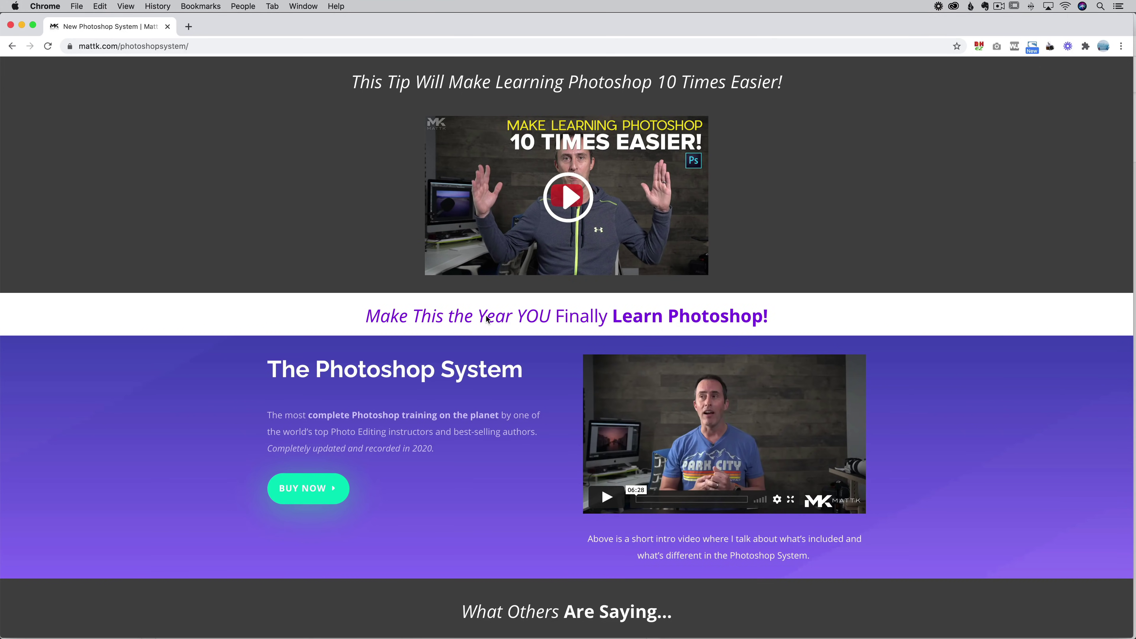
scroll(486, 318, "down", 20)
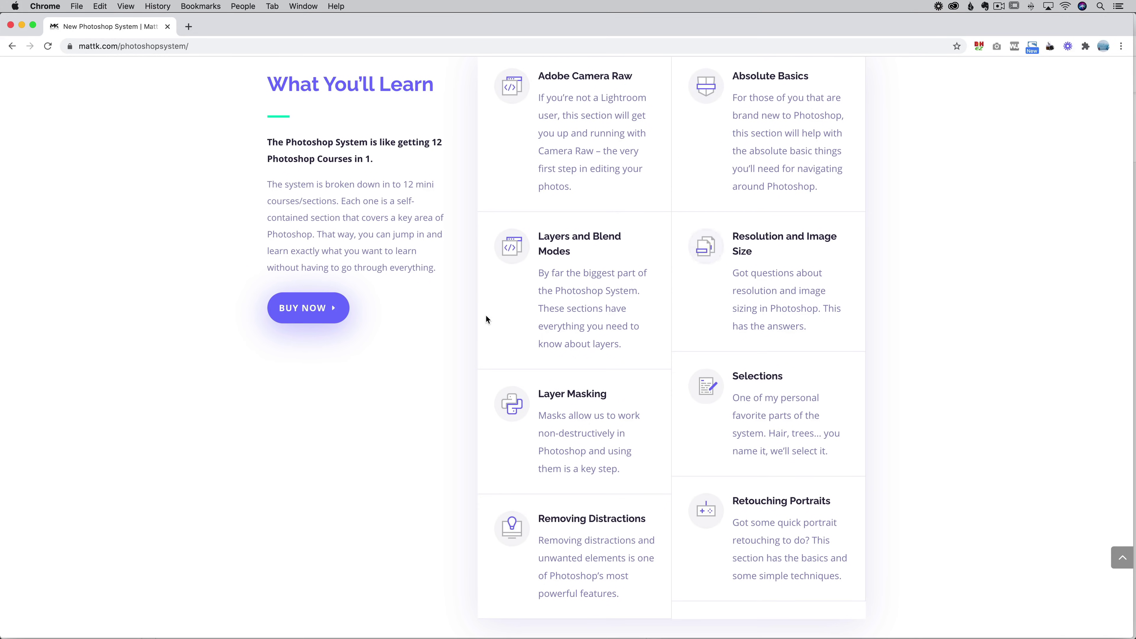
scroll(486, 318, "down", 2)
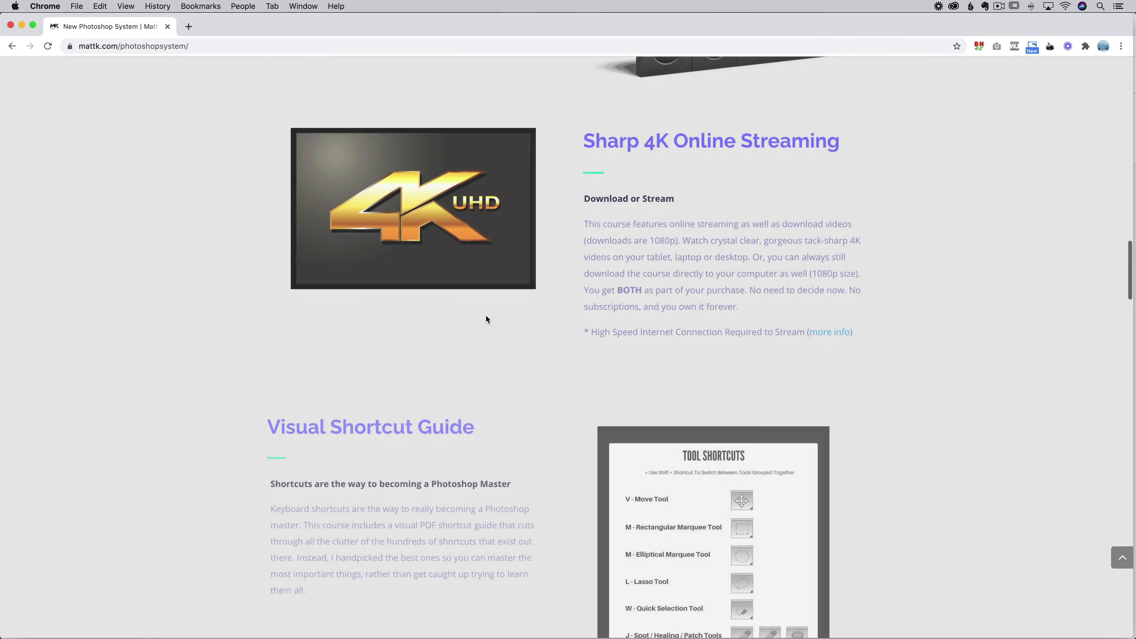
scroll(486, 319, "down", 3)
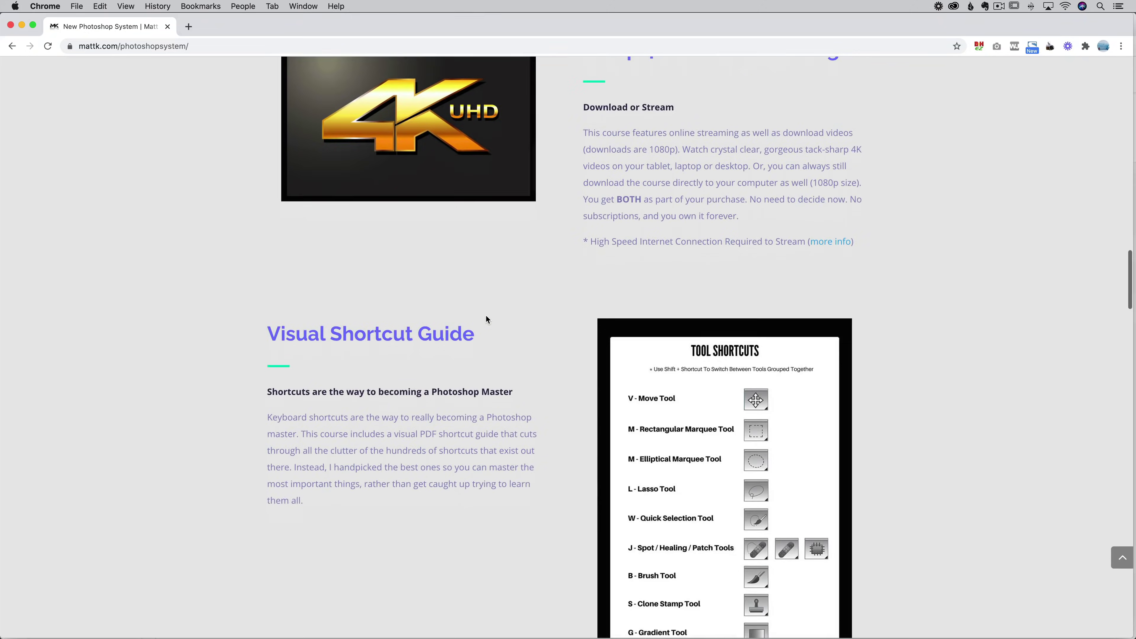
scroll(487, 319, "down", 1)
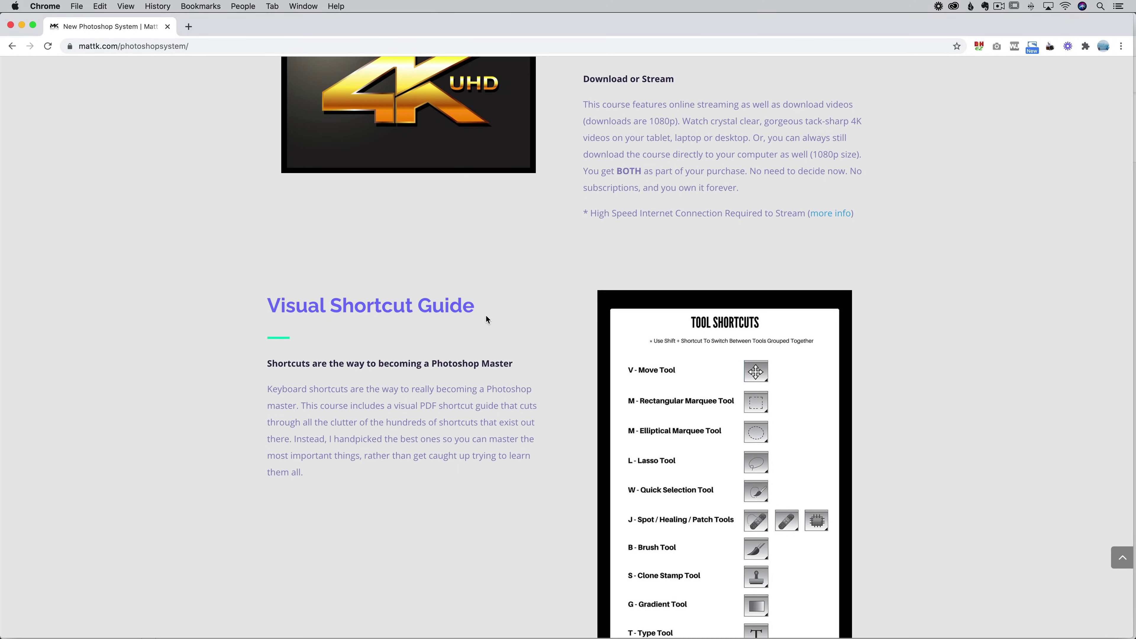
scroll(486, 316, "down", 9)
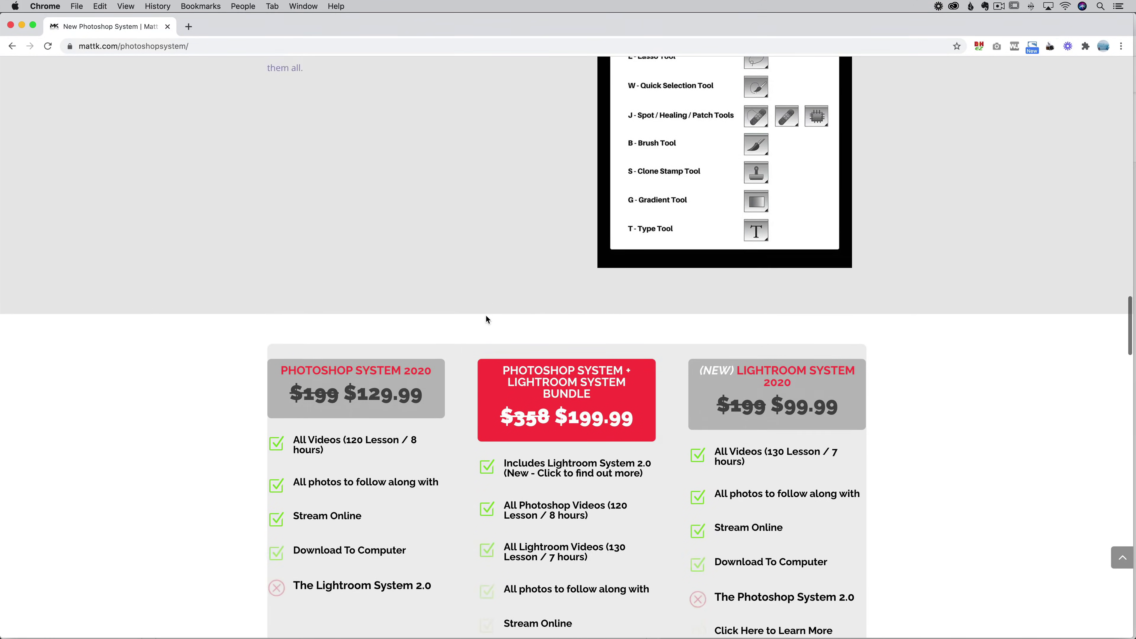
scroll(486, 318, "up", 20)
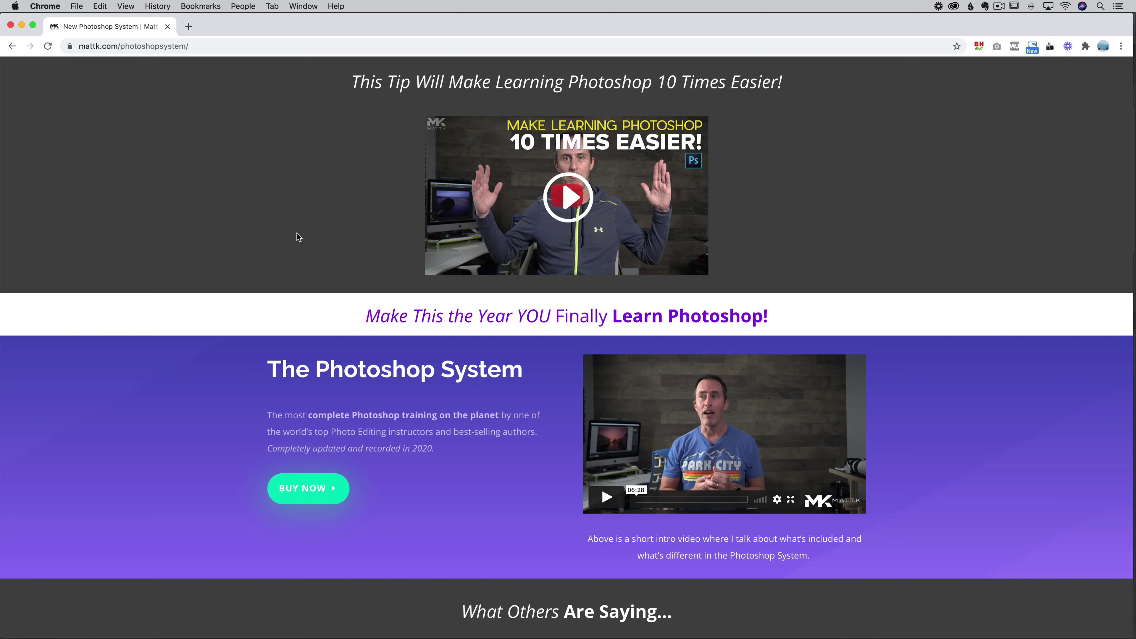
key("super+Tab")
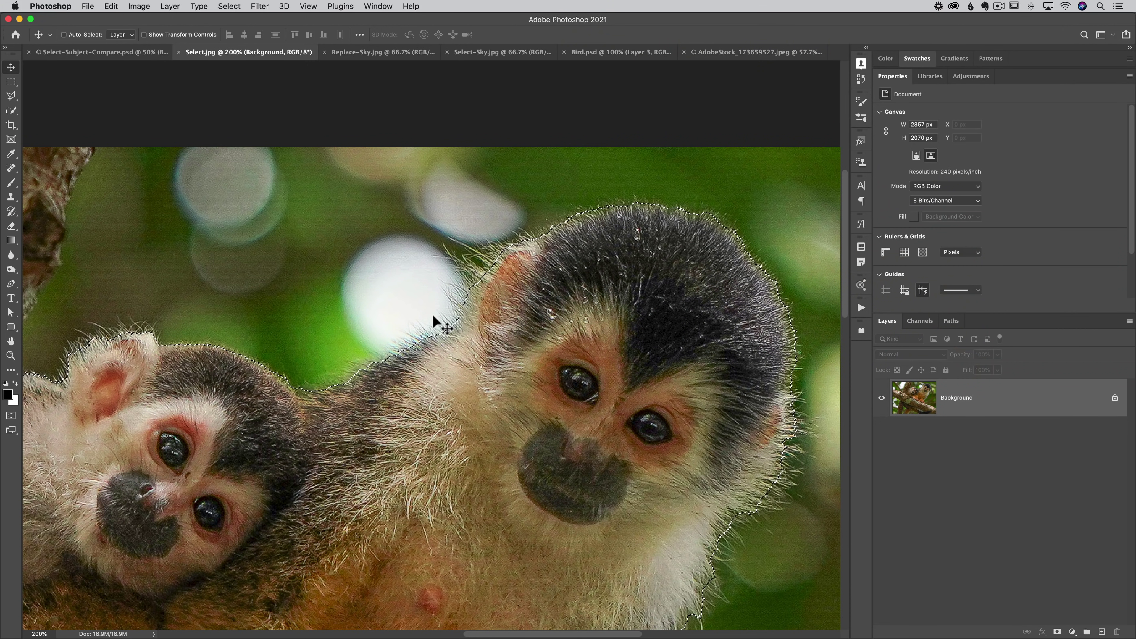
- Bring Replace-Sky.jpg to the front and show the Edit menu's Sky Replacement command
left_click(370, 52)
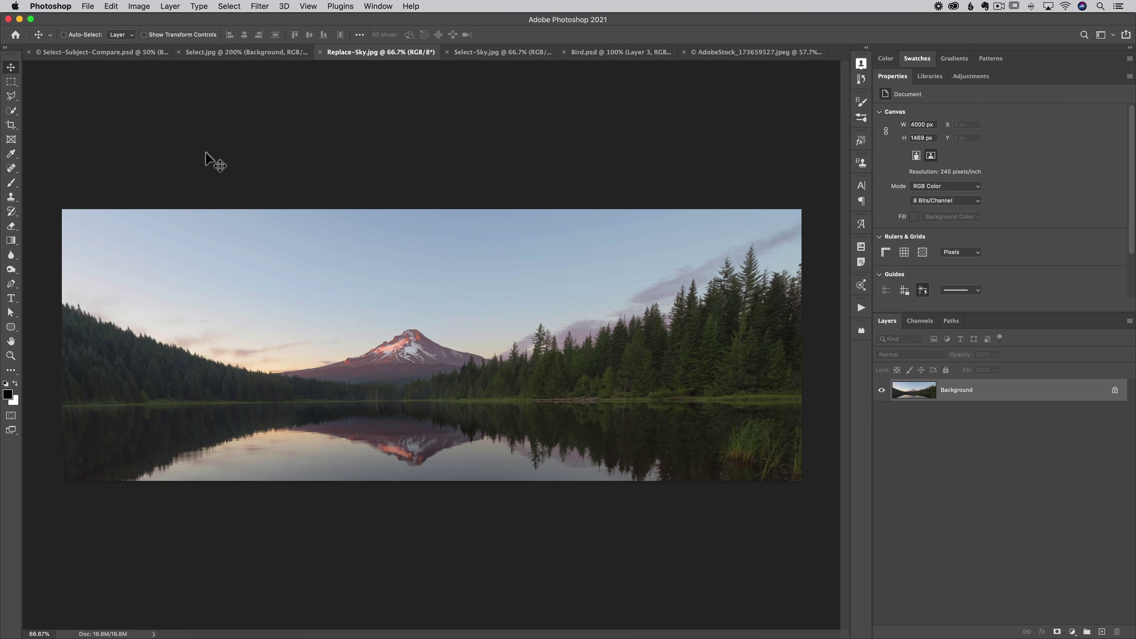
left_click(110, 6)
left_click(110, 5)
left_click(112, 6)
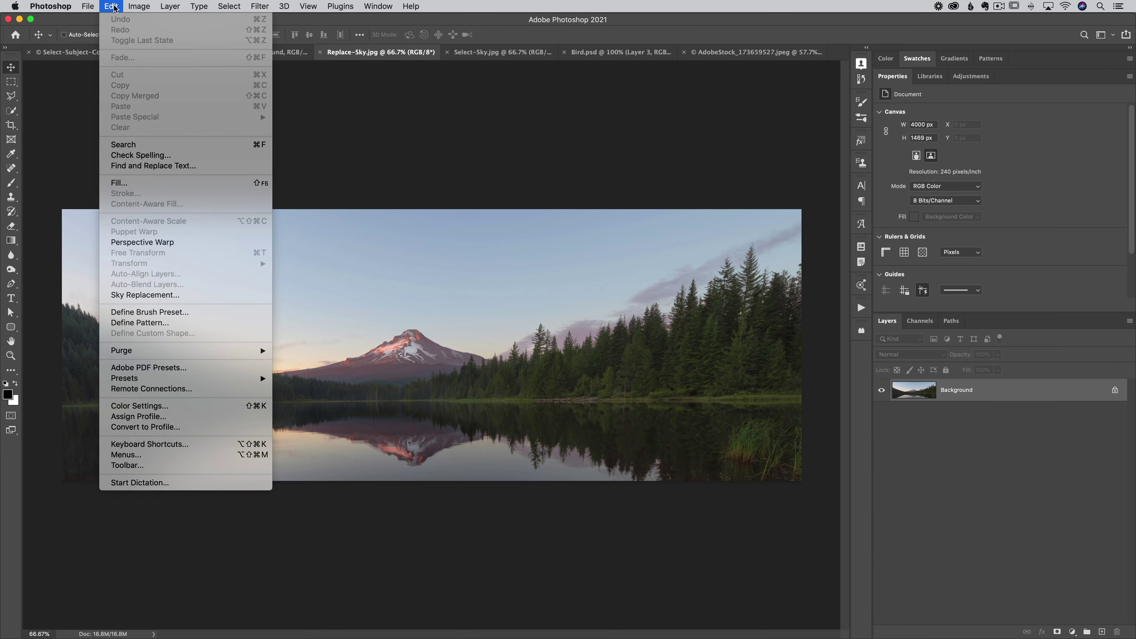
left_click(197, 294)
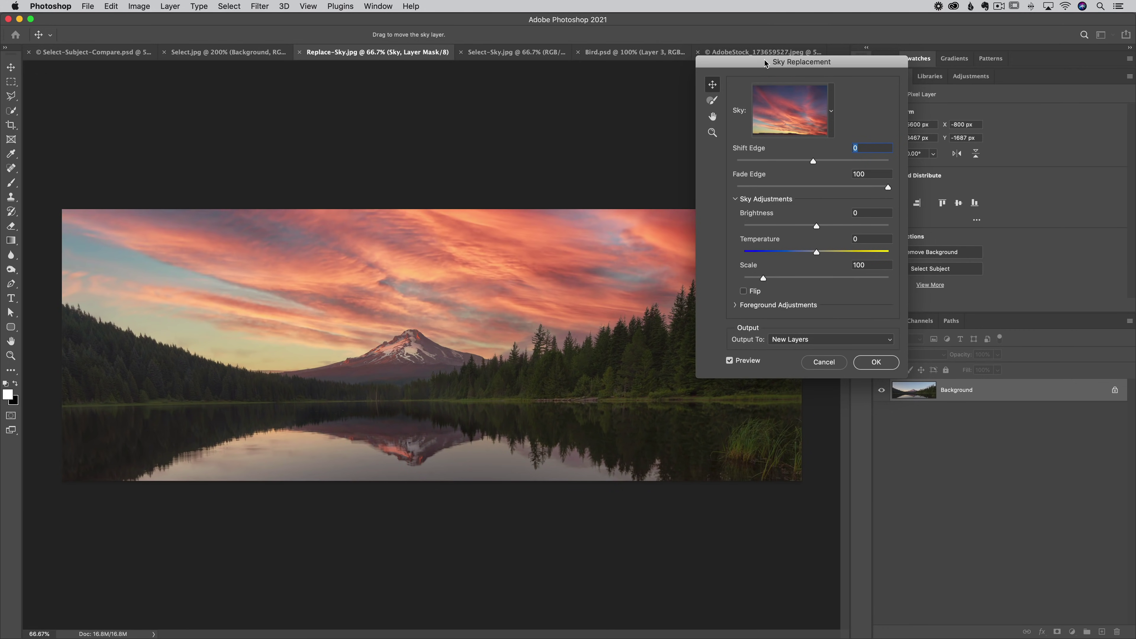
left_click_drag(765, 60, 767, 29)
left_click(824, 68)
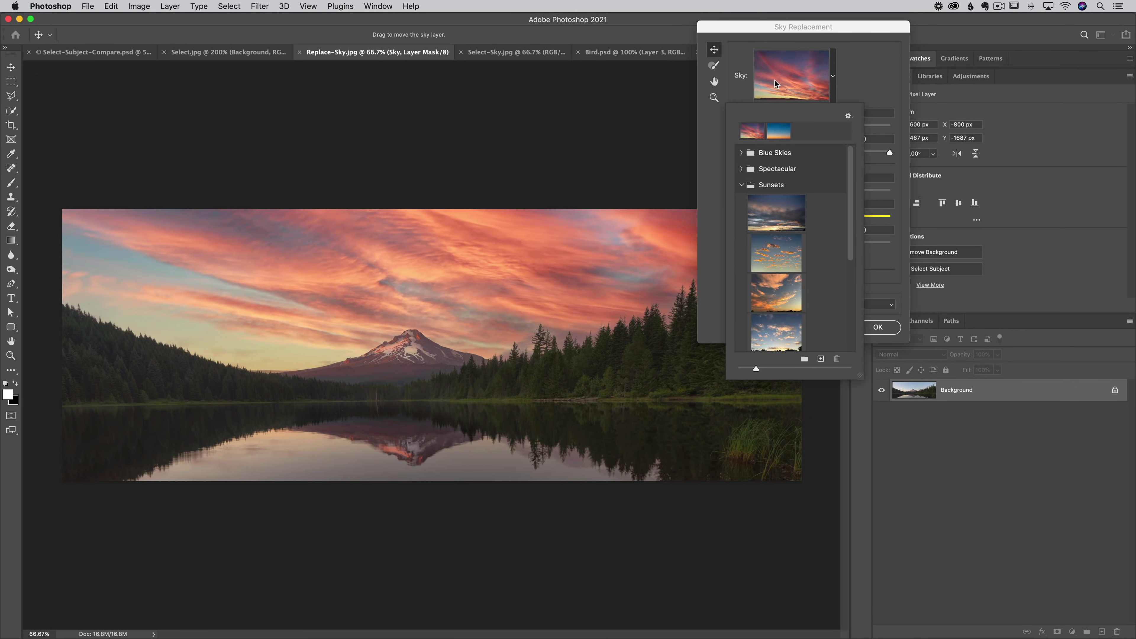
left_click(742, 185)
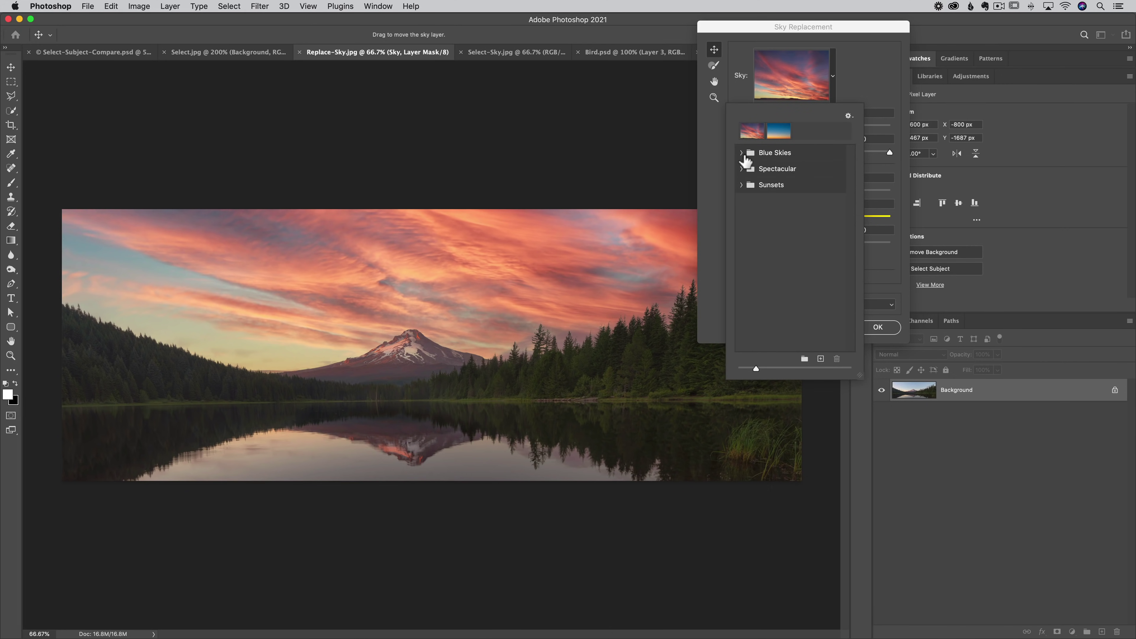
left_click(740, 153)
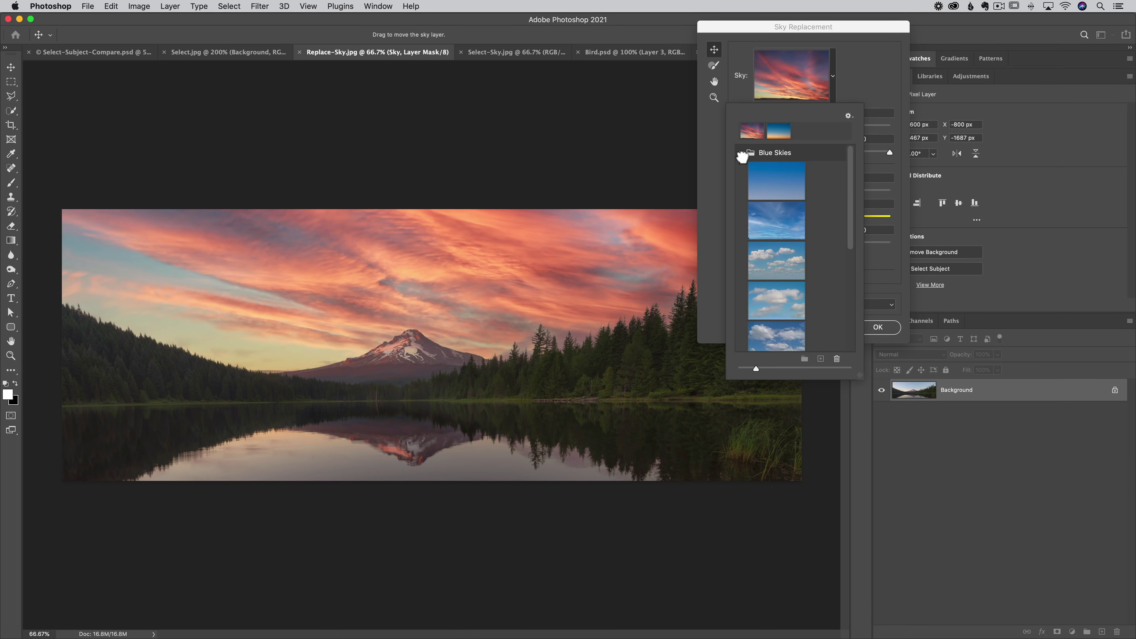
left_click(741, 153)
left_click(742, 169)
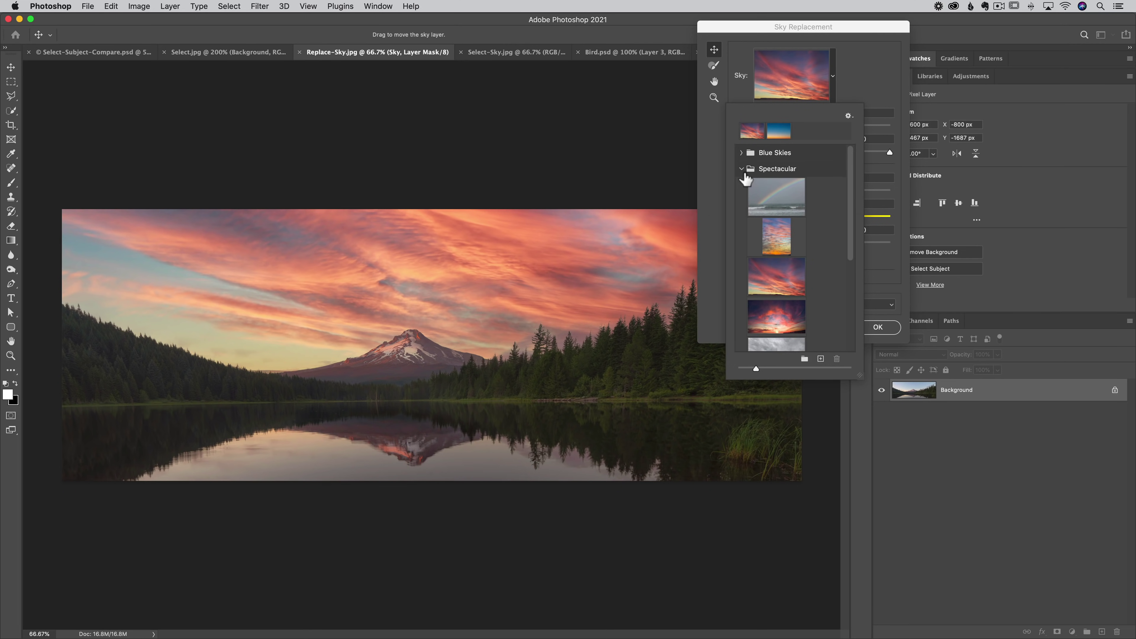
left_click(741, 169)
left_click(742, 185)
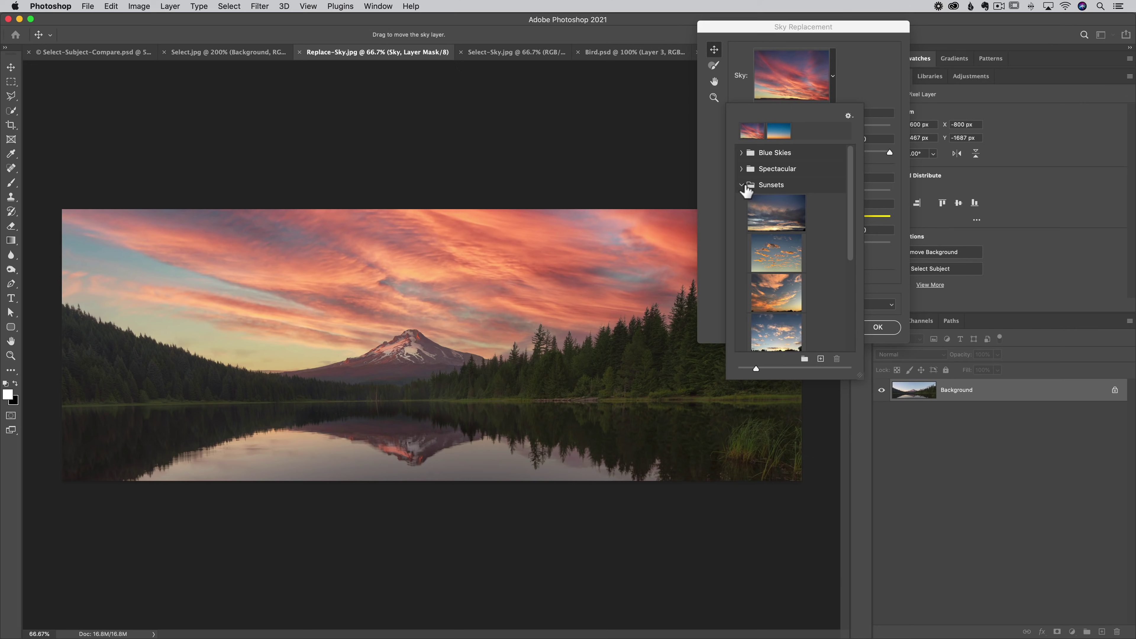
left_click(742, 185)
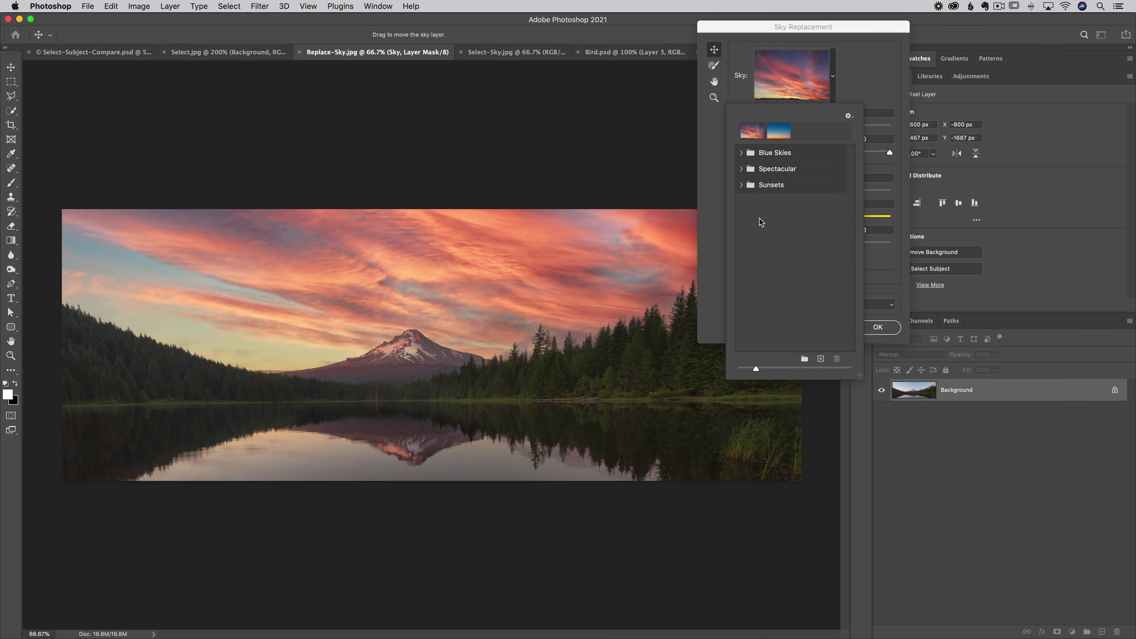
left_click(821, 359)
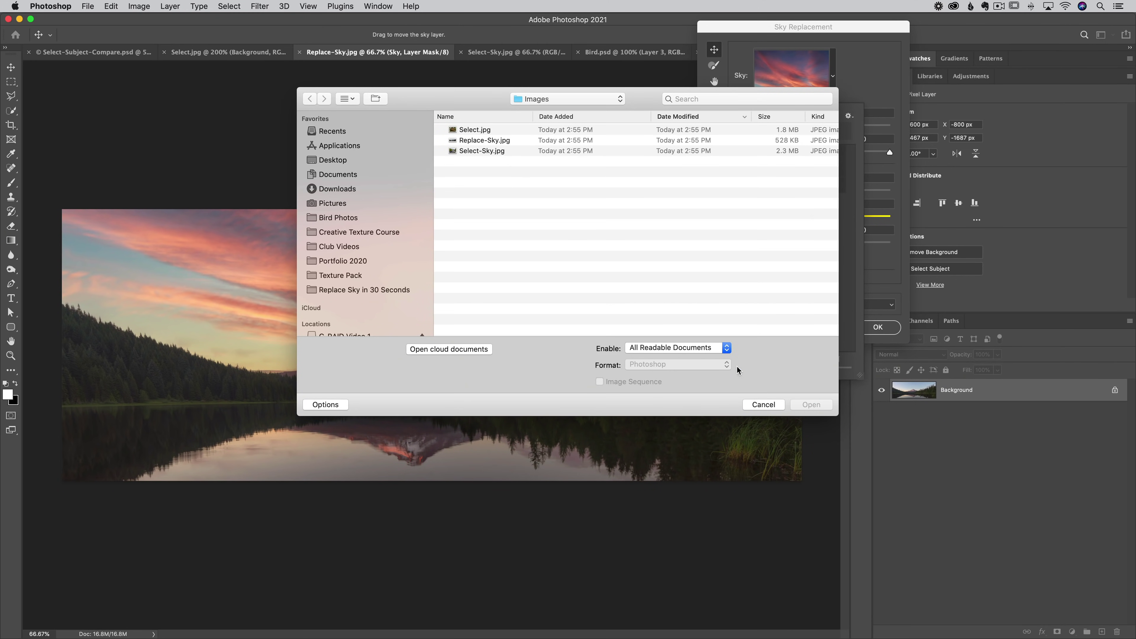
left_click(757, 403)
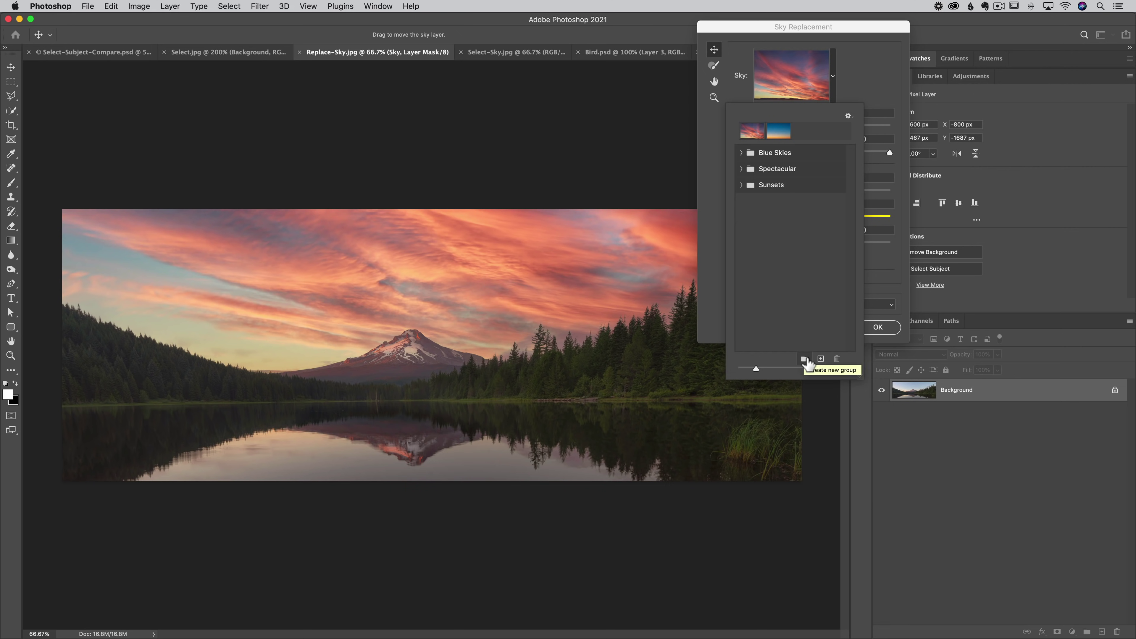
left_click(866, 77)
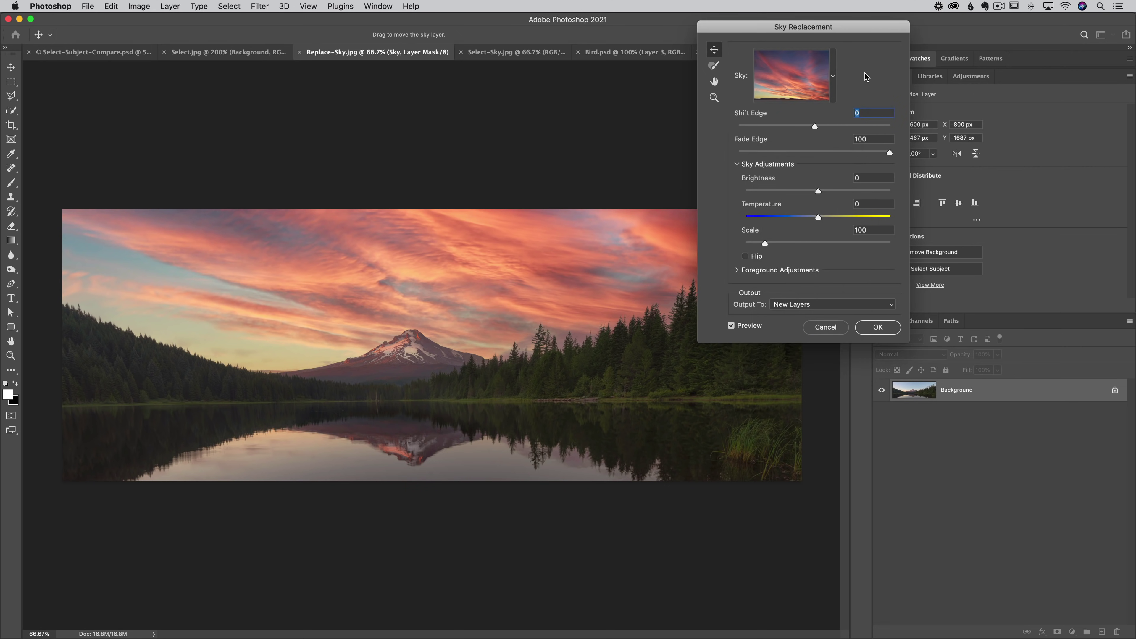
- Choose the pink sunset Spectacular sky preset and toggle Preview to compare before and after
left_click(830, 83)
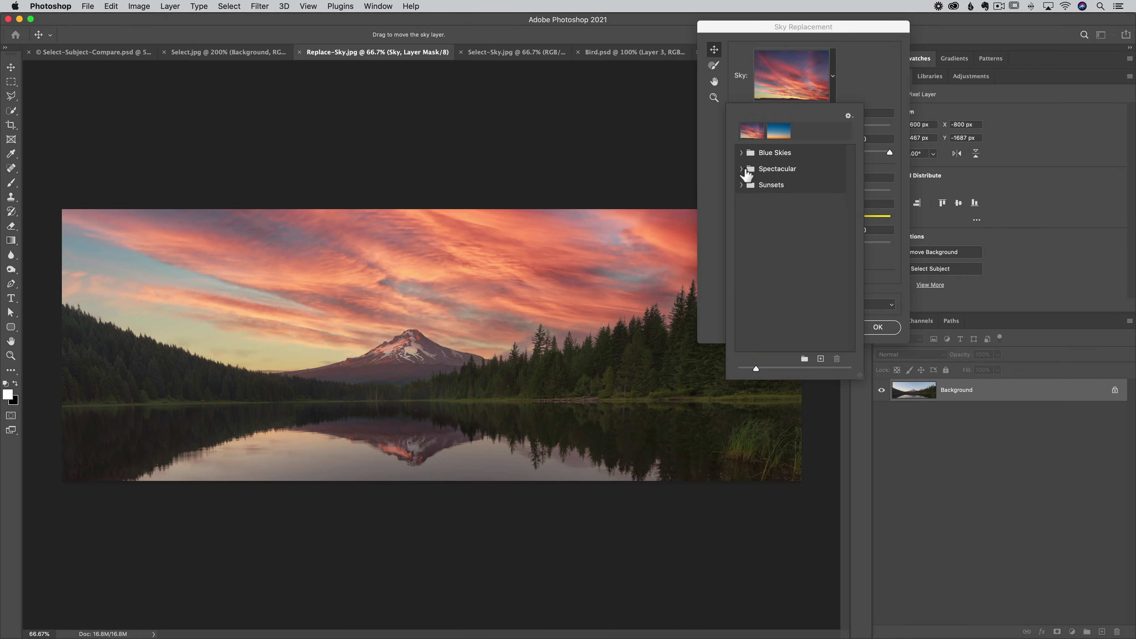
left_click(743, 170)
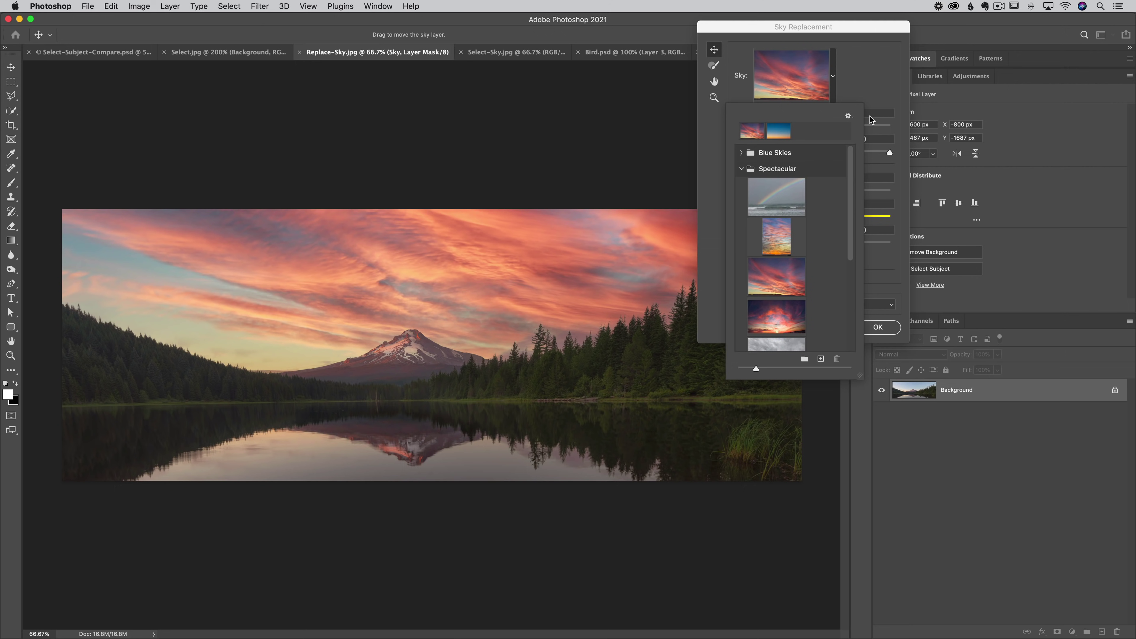
left_click(782, 278)
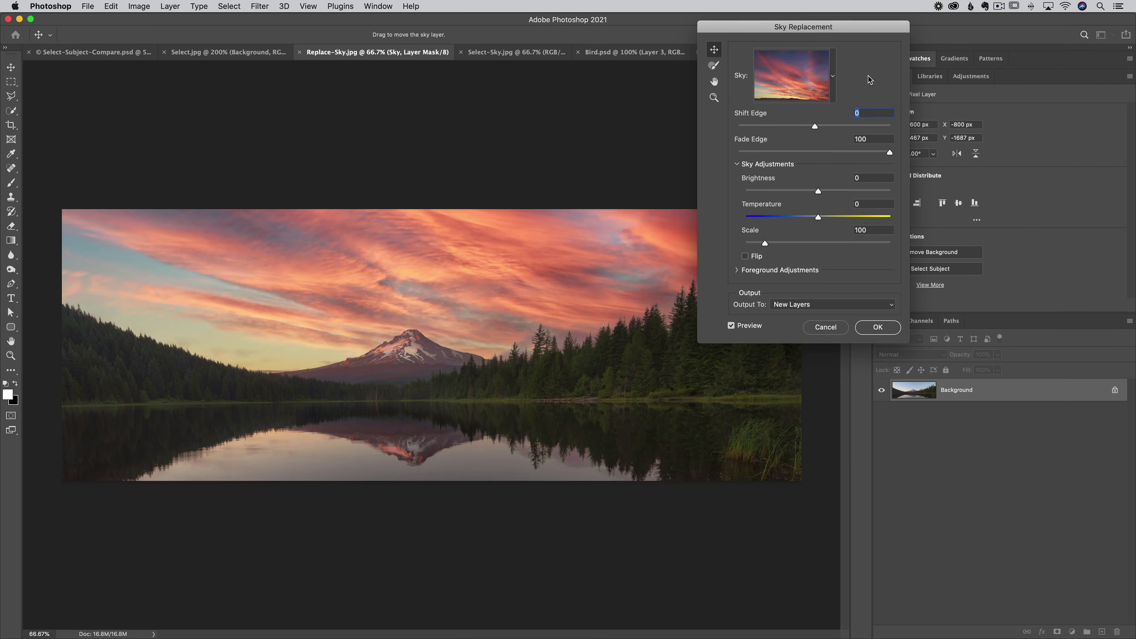
left_click(732, 327)
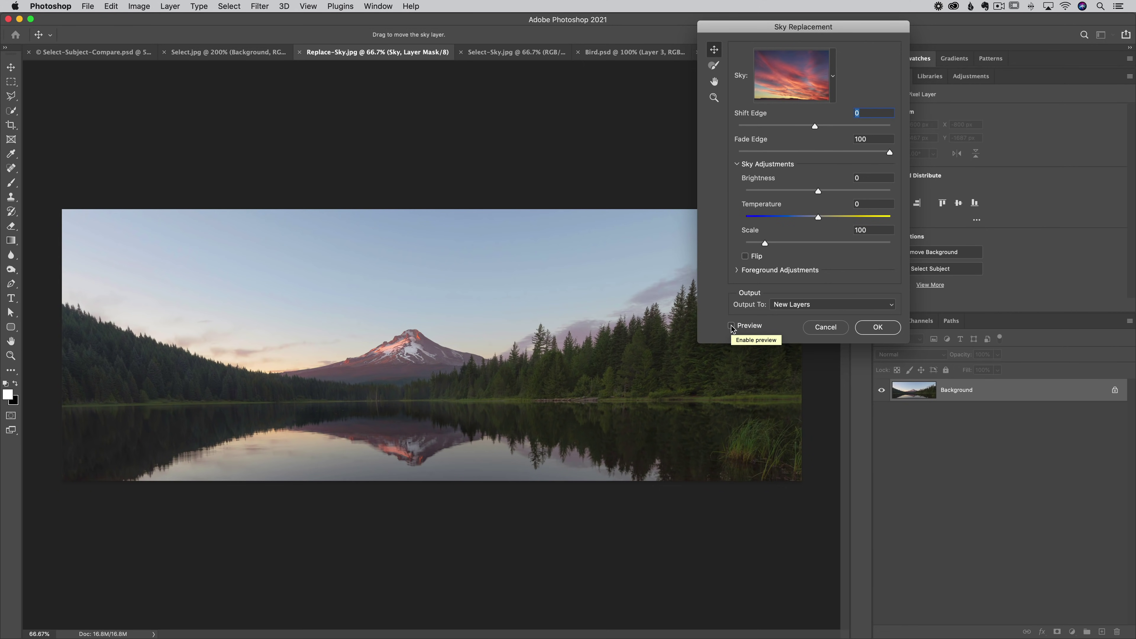
left_click(732, 326)
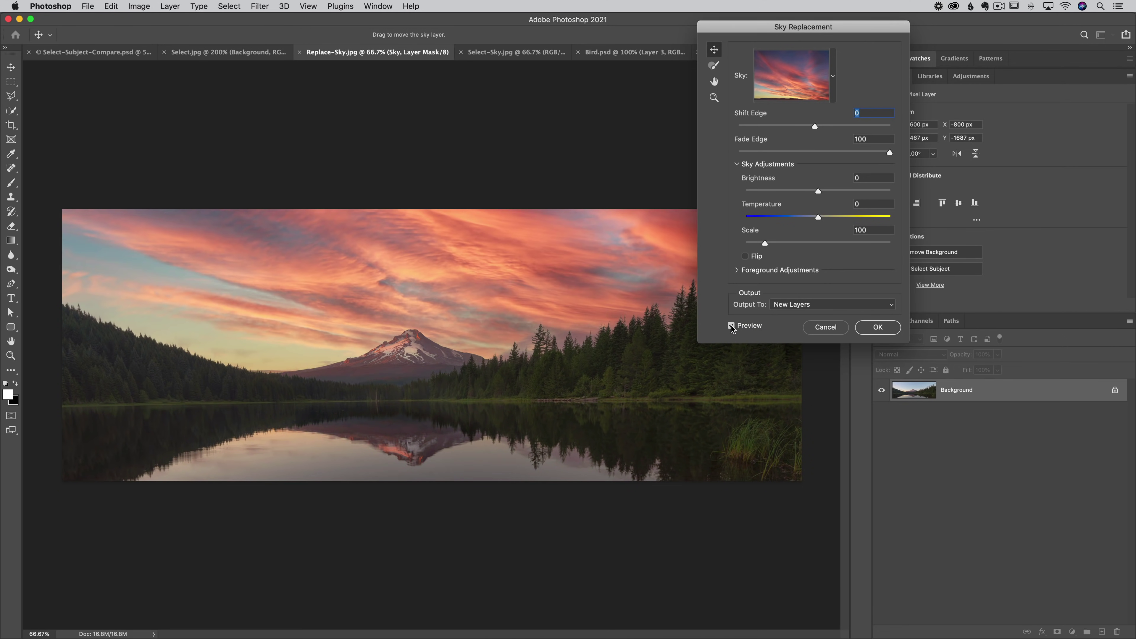
left_click(732, 326)
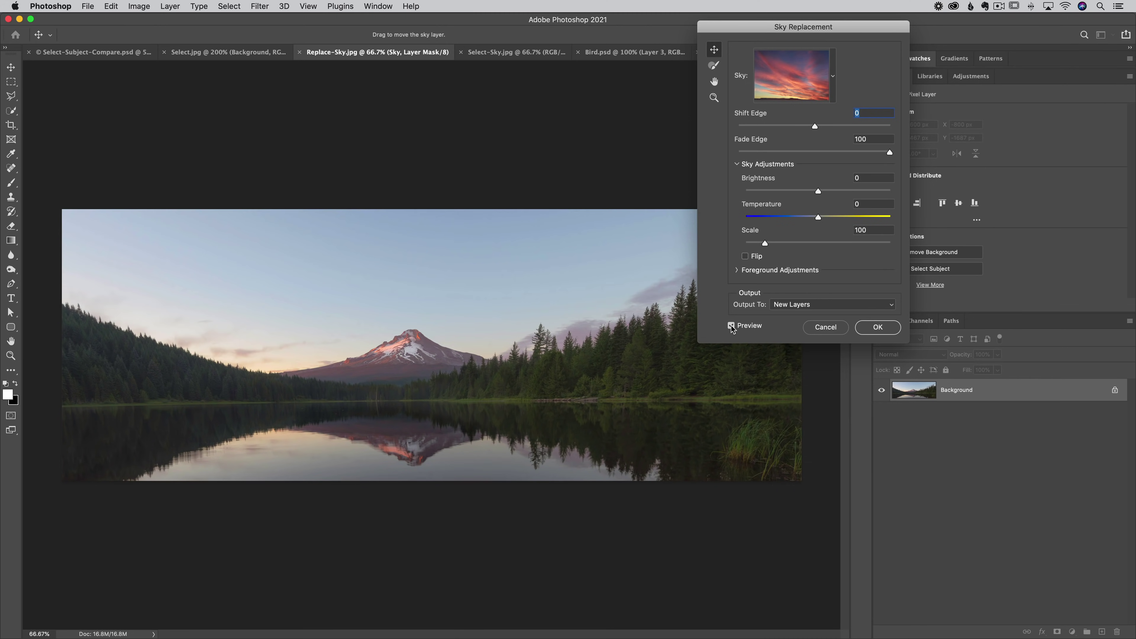
left_click(732, 327)
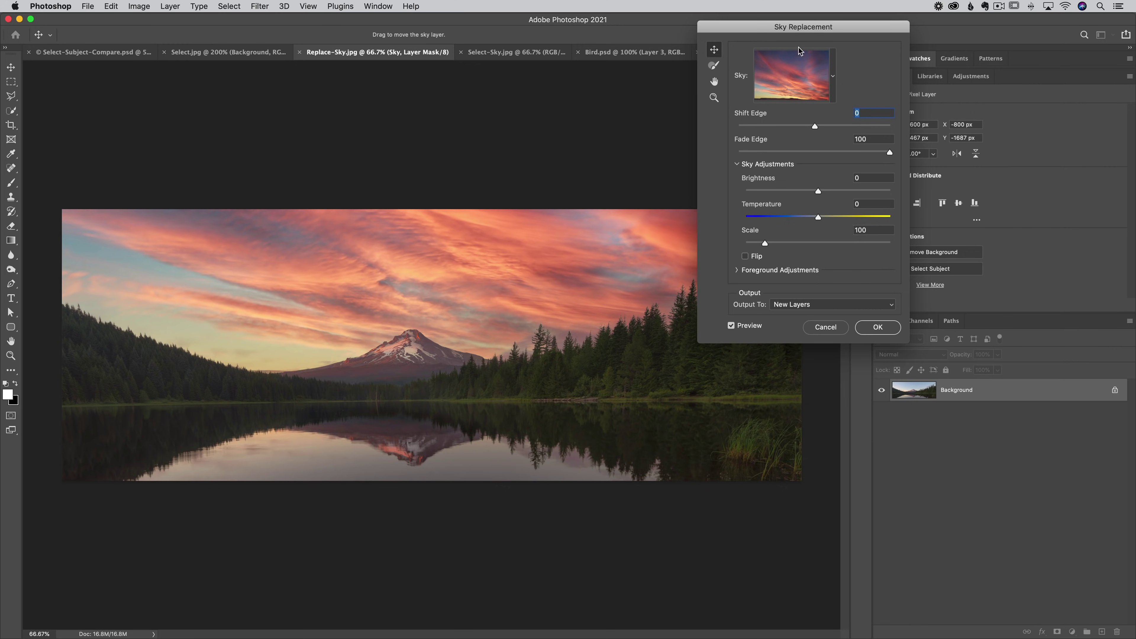
- Turn the sky preview off to show the original pale evening sky
left_click(833, 76)
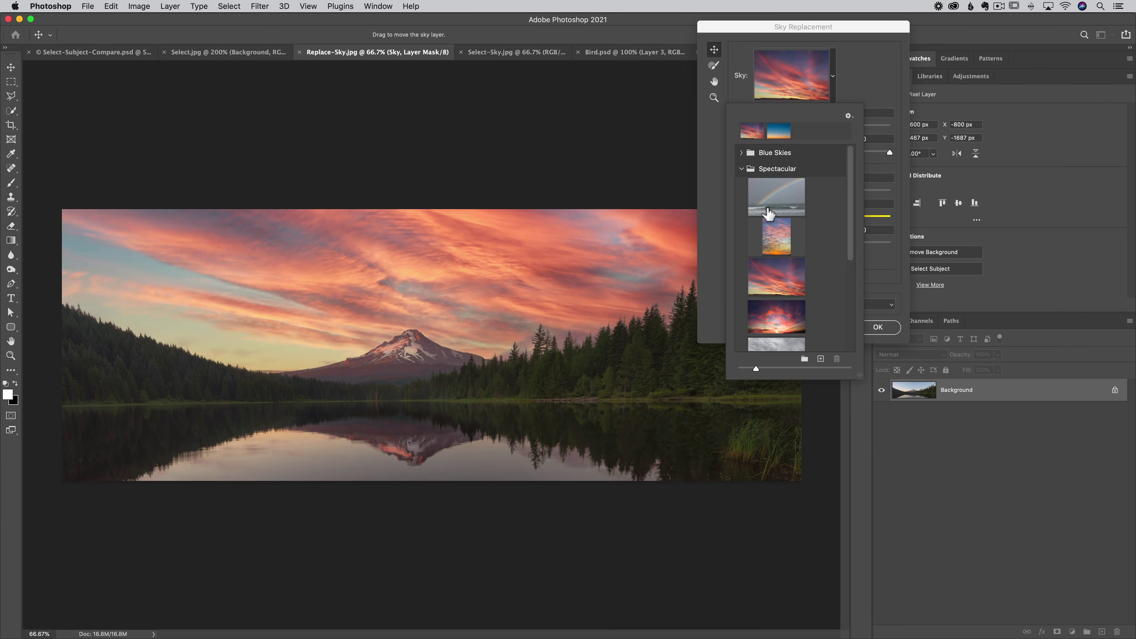
key("Escape")
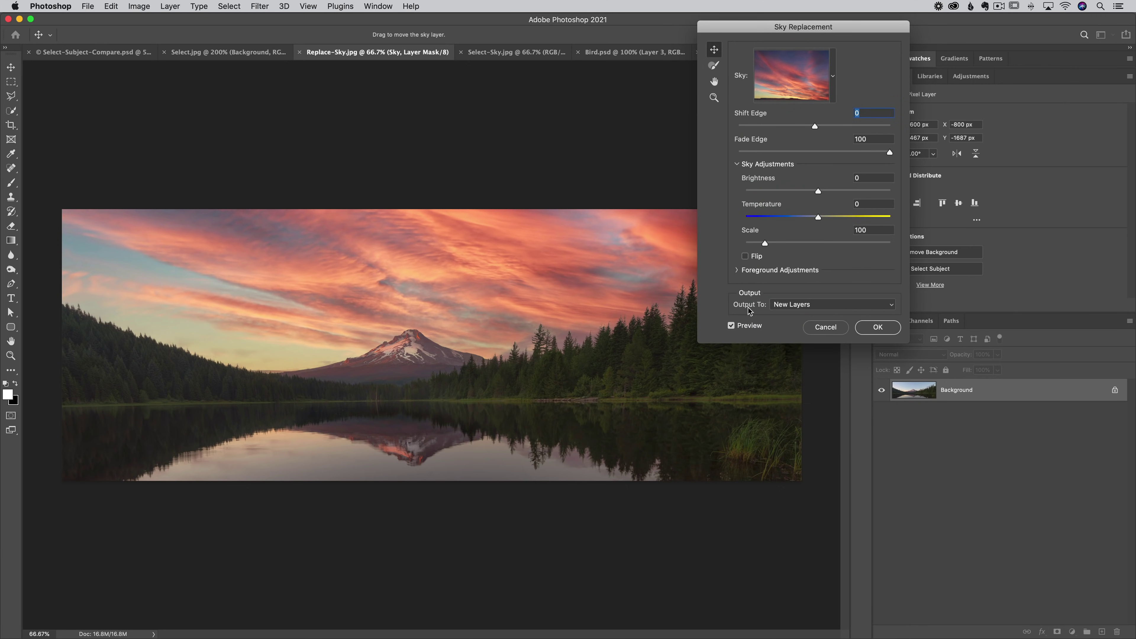
left_click(731, 325)
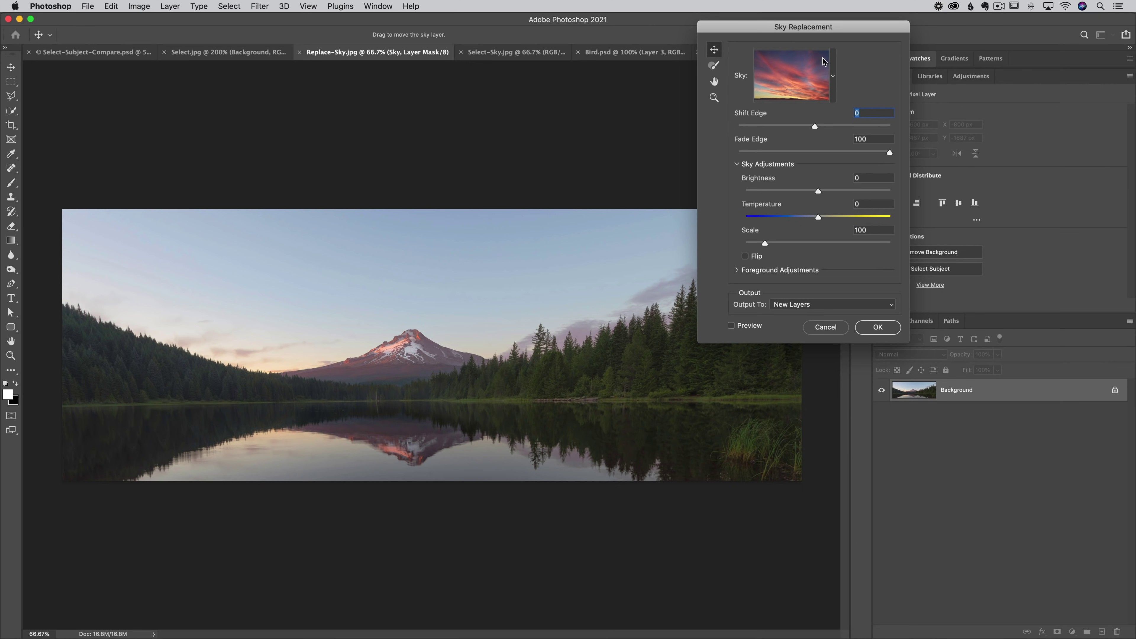
left_click(831, 69)
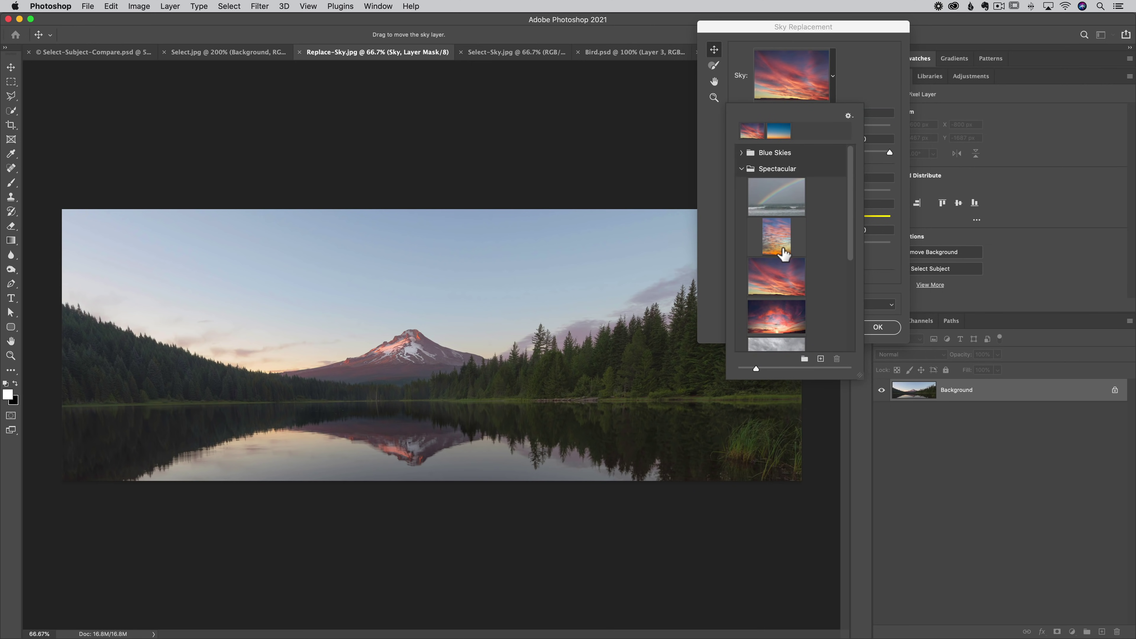
- Try the grey cloudy sky preset, toggling its preview on and off
scroll(783, 253, "down", 3)
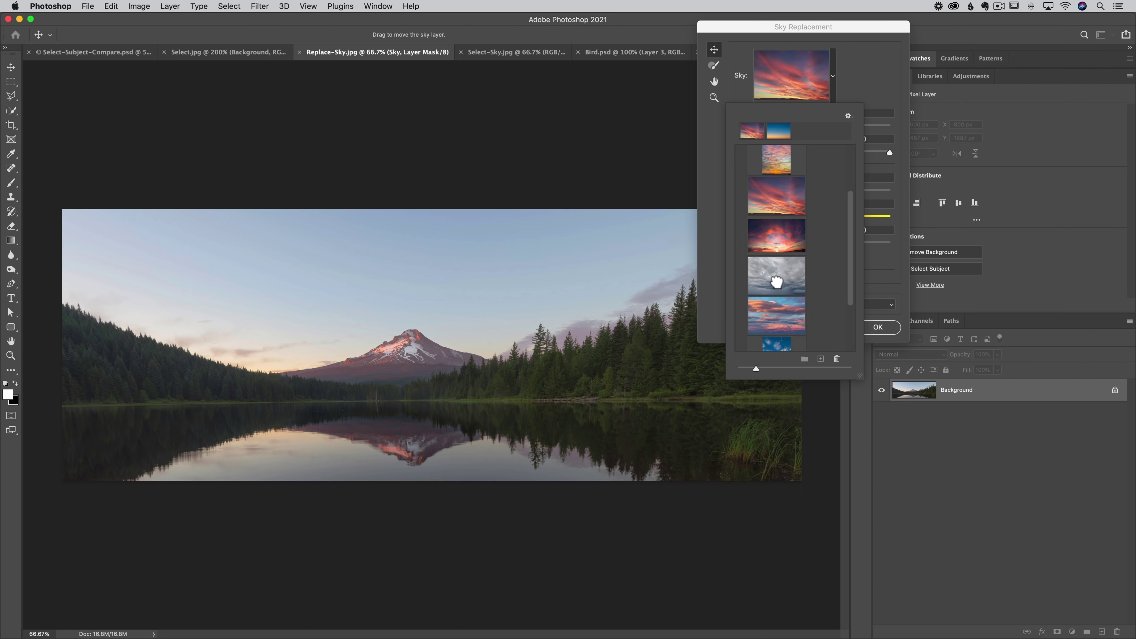
left_click(775, 280)
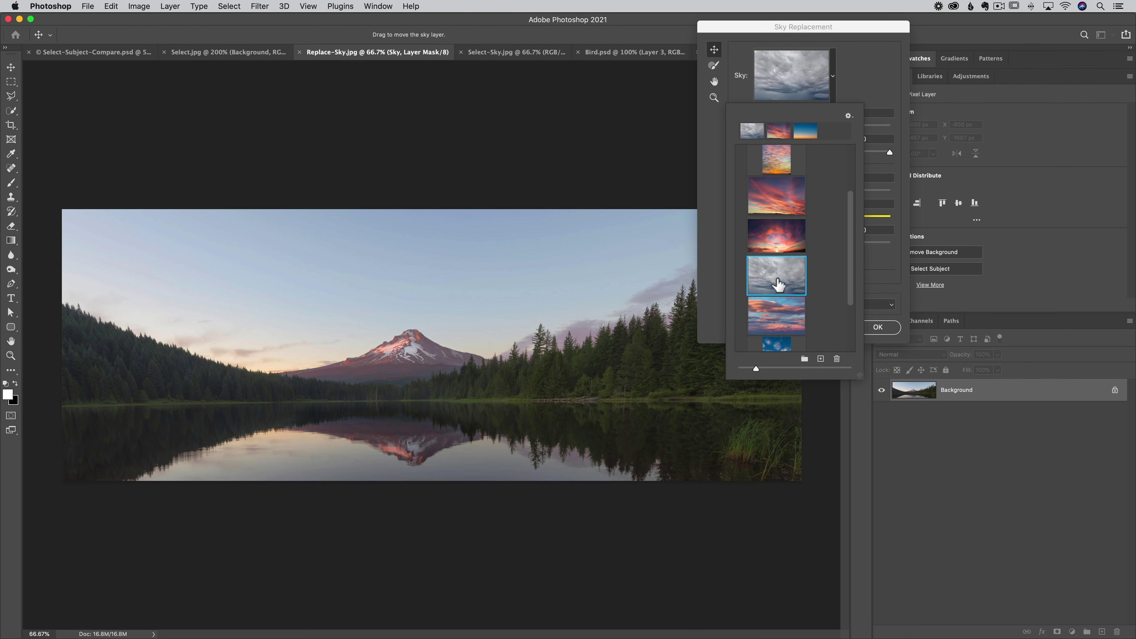
left_click(857, 154)
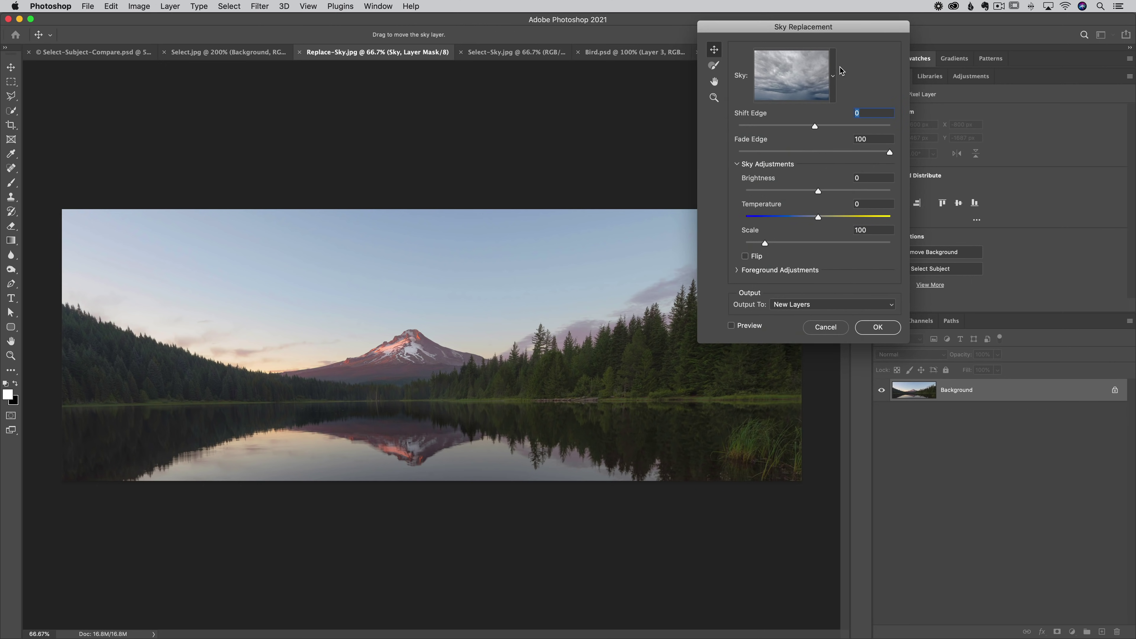
left_click(742, 326)
left_click(742, 325)
- Choose a Blue Skies preset with clouds and preview it on the lake photo
left_click(833, 76)
left_click(742, 152)
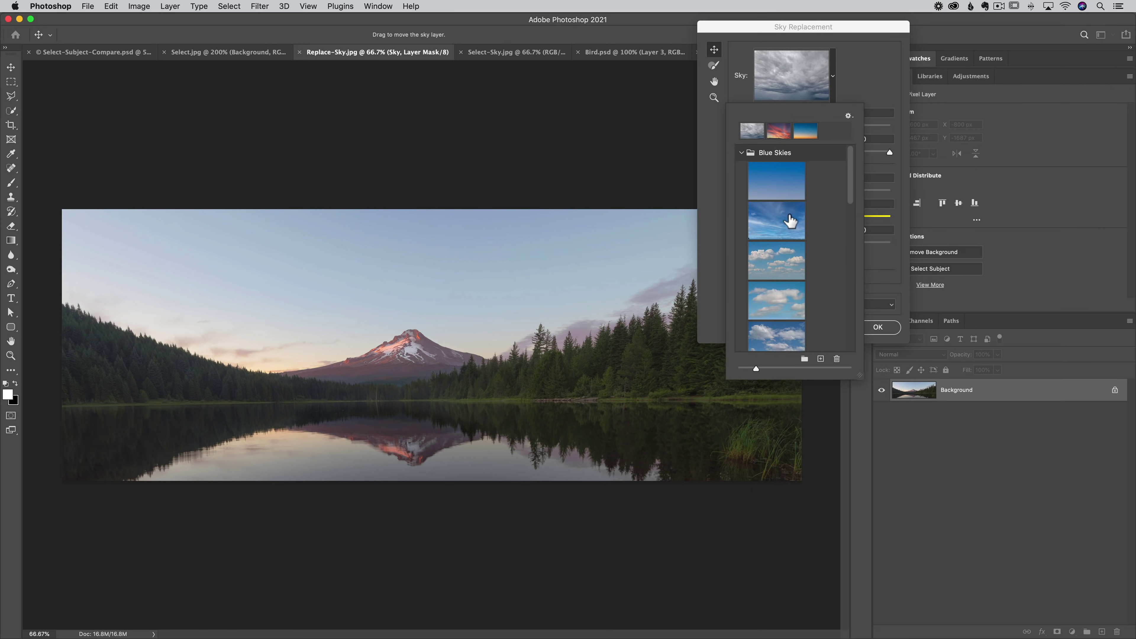
left_click(777, 221)
left_click(710, 231)
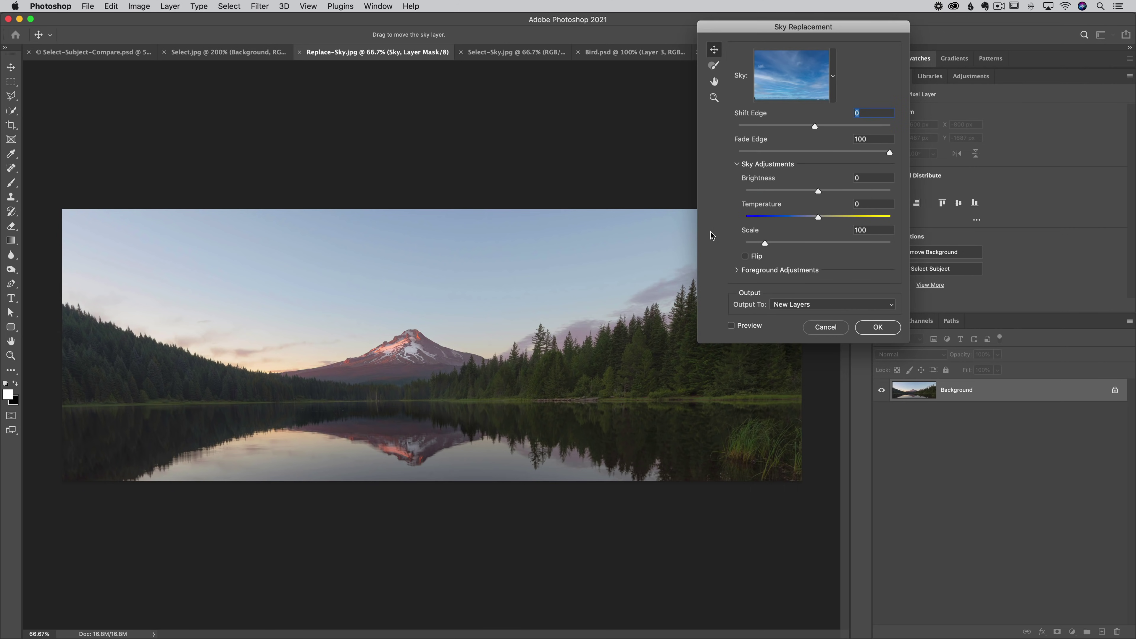
left_click(742, 324)
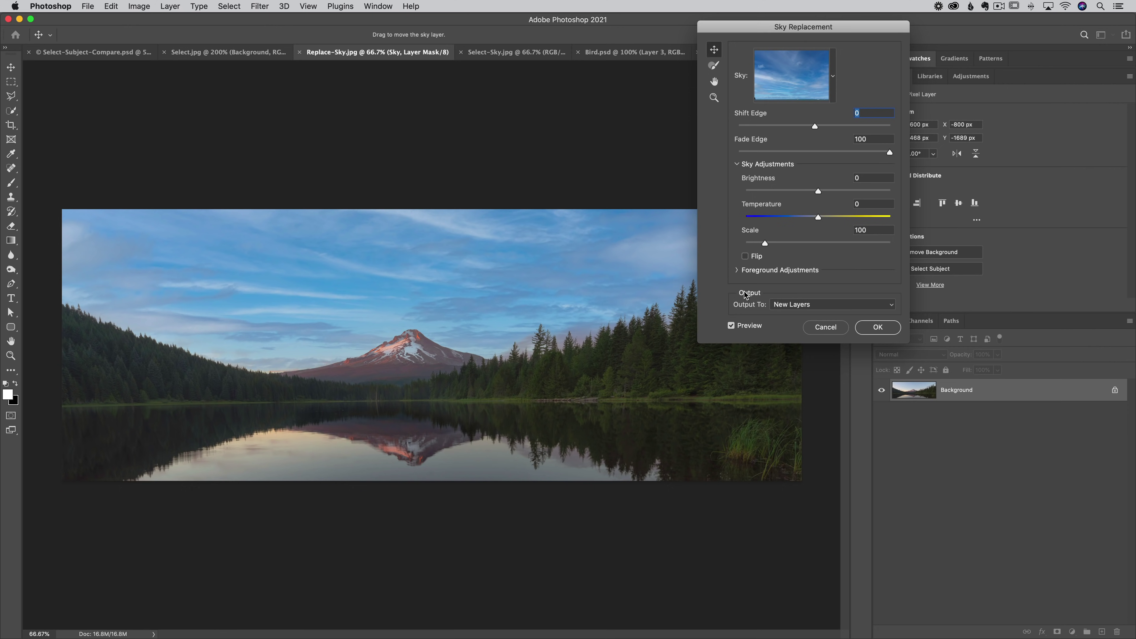
- Switch the sky back to the pink sunset preset
left_click(833, 76)
scroll(787, 217, "down", 5)
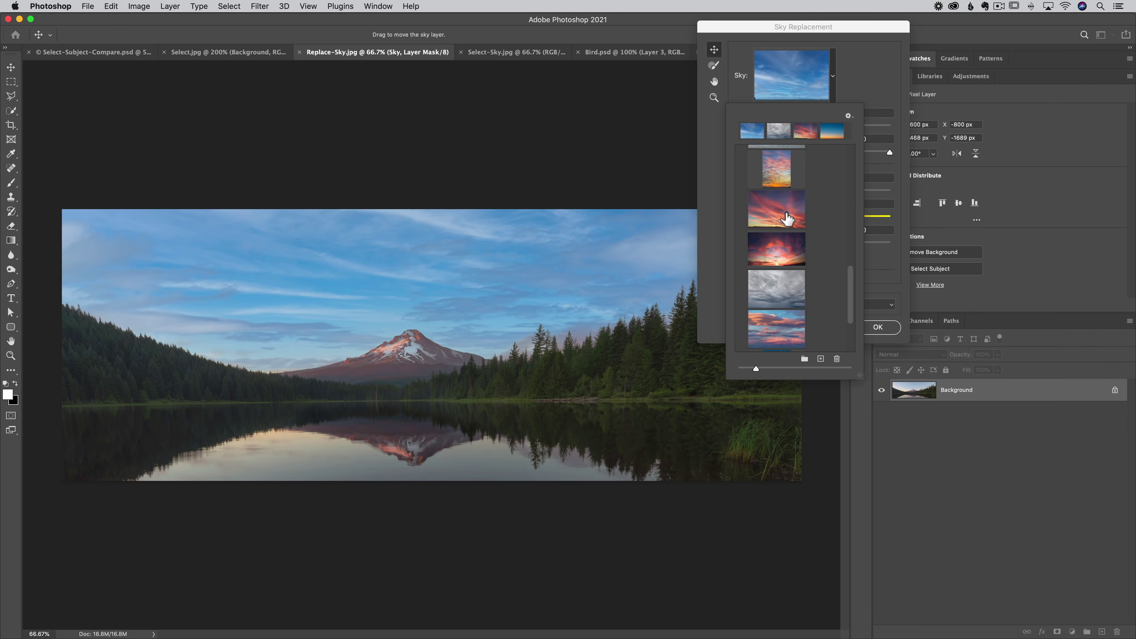
left_click(786, 211)
left_click(867, 82)
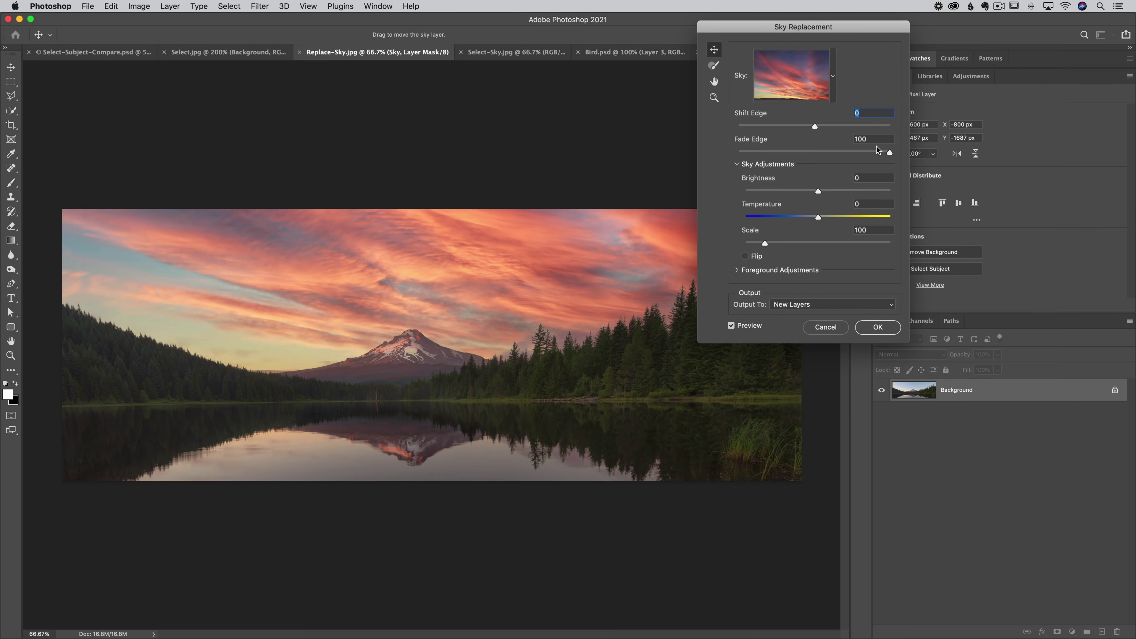
- Adjust Fade Edge, set sky Brightness 16 and Temperature 3, and leave Flip unchecked
left_click_drag(835, 156, 830, 156)
left_click_drag(829, 153, 937, 147)
mouse_move(818, 191)
left_mouse_down()
mouse_move(794, 192)
mouse_move(874, 192)
mouse_move(825, 192)
left_mouse_up()
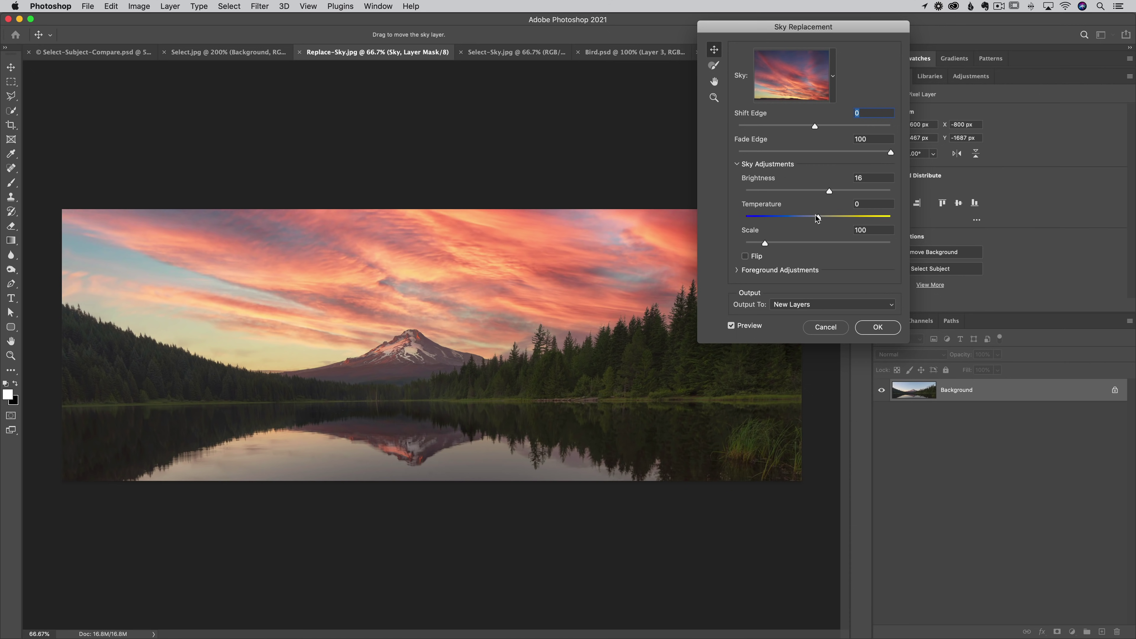
mouse_move(818, 219)
left_mouse_down()
mouse_move(830, 219)
mouse_move(821, 216)
left_mouse_up()
left_click(745, 257)
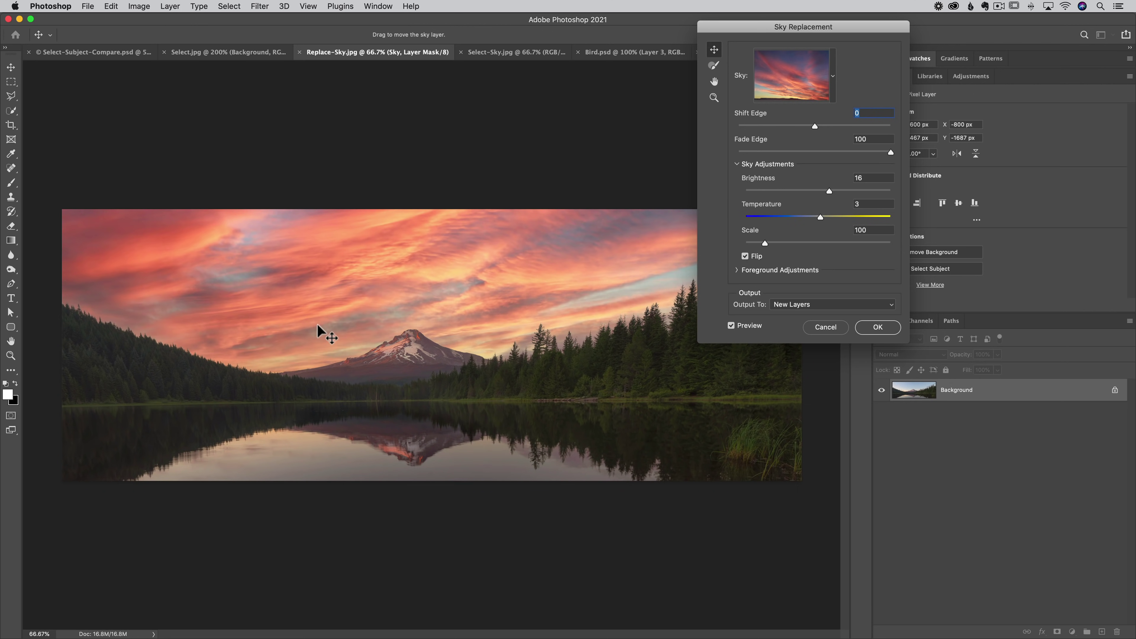
left_click(745, 256)
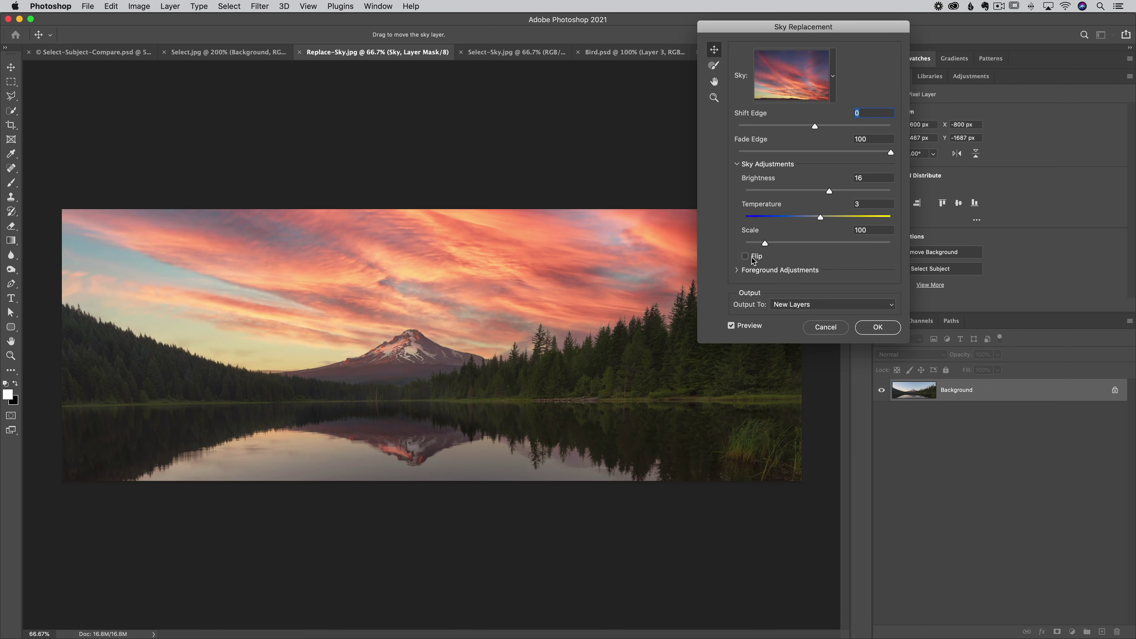
left_click(737, 270)
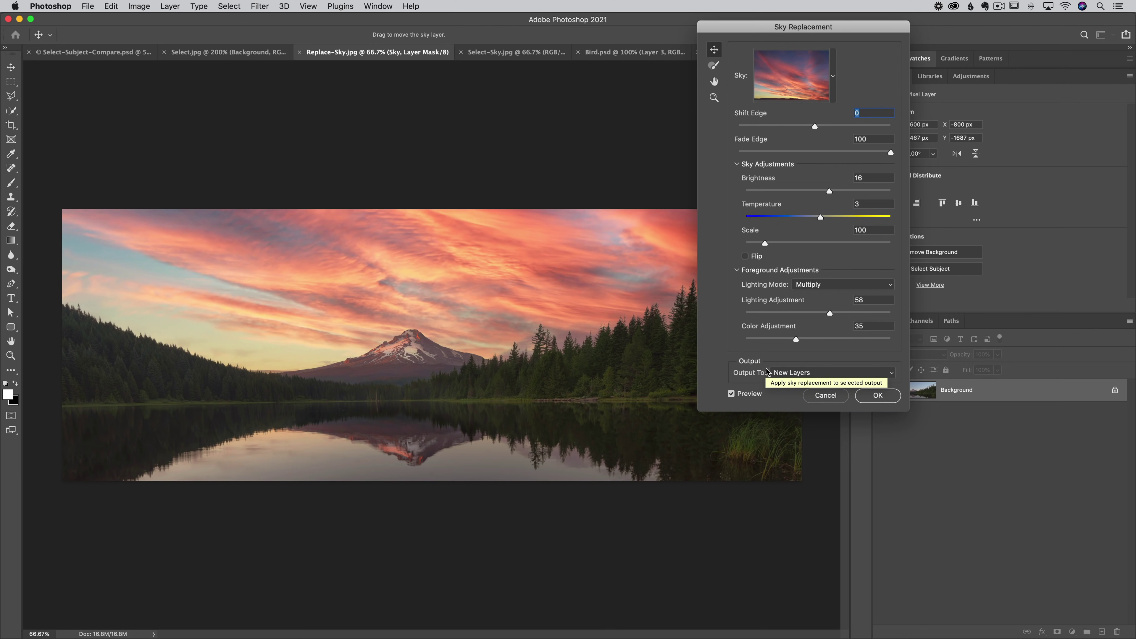
- Keep the output as New Layers and apply the sunset sky replacement
left_click(799, 374)
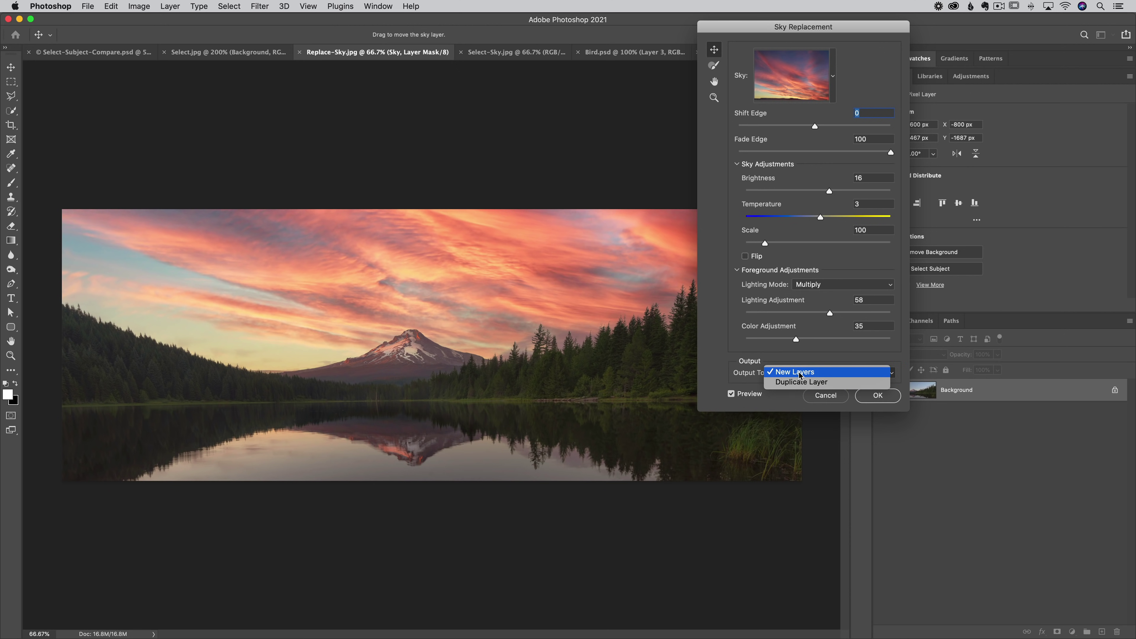
left_click(796, 376)
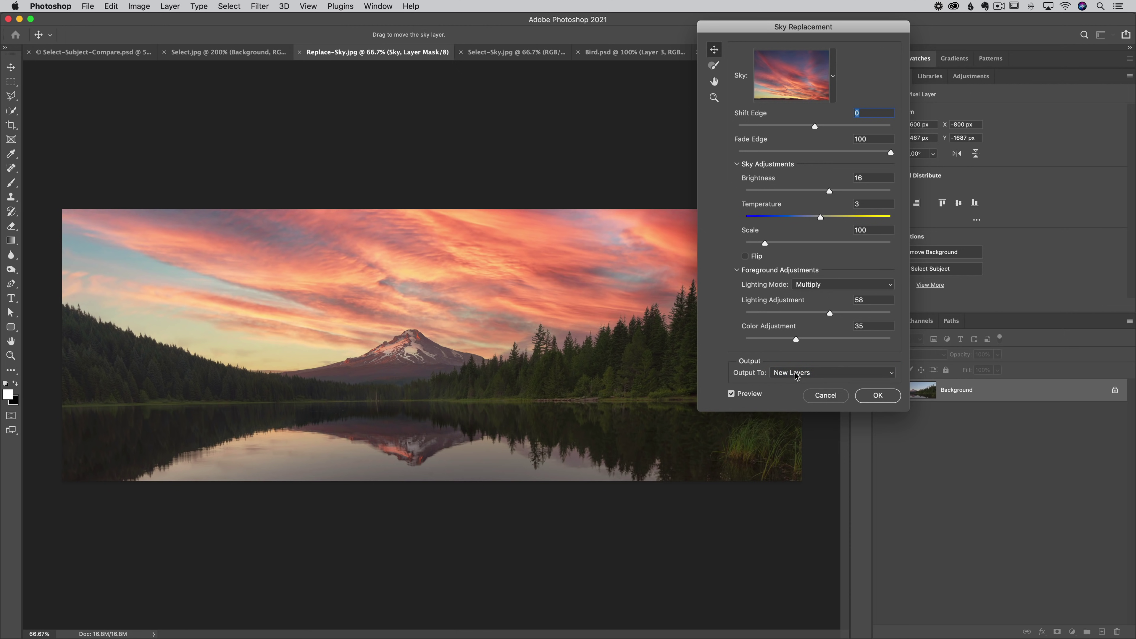
left_click(878, 395)
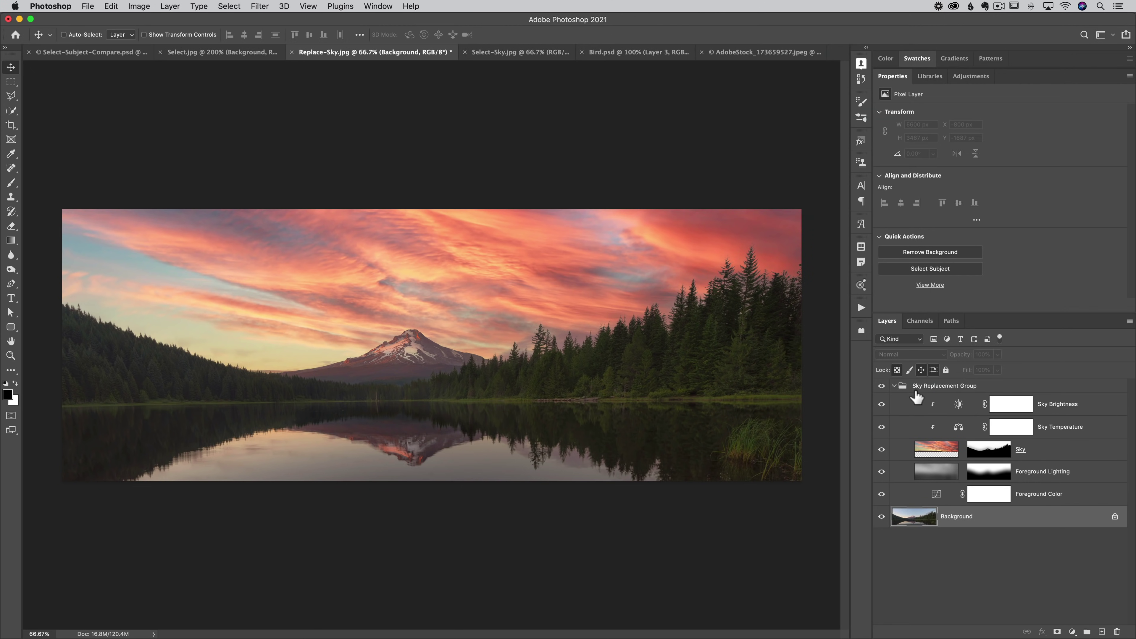
- Toggle the replaced sky off and on to compare, then expand the group and select the Sky layer
left_click(894, 386)
left_click(882, 387)
left_click(881, 387)
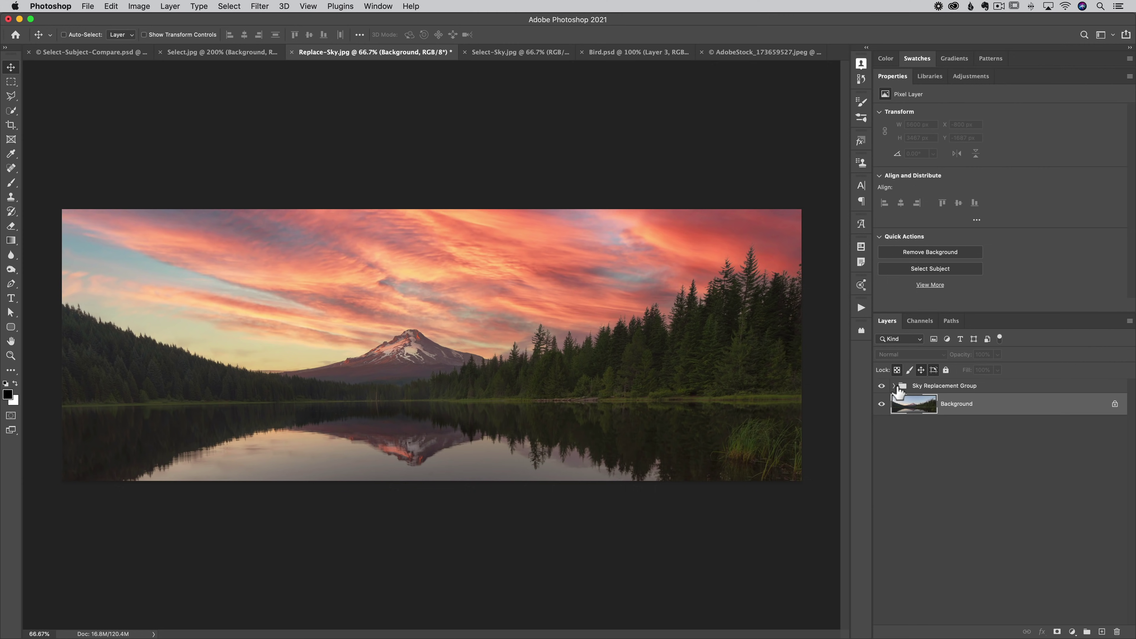
left_click(895, 387)
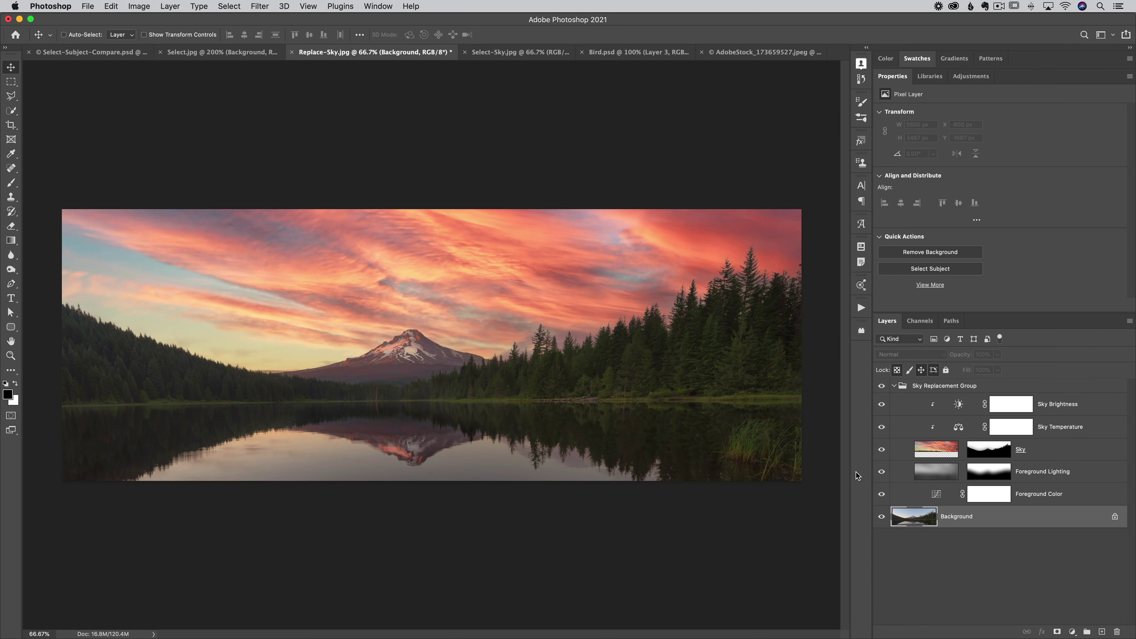
left_click(931, 450)
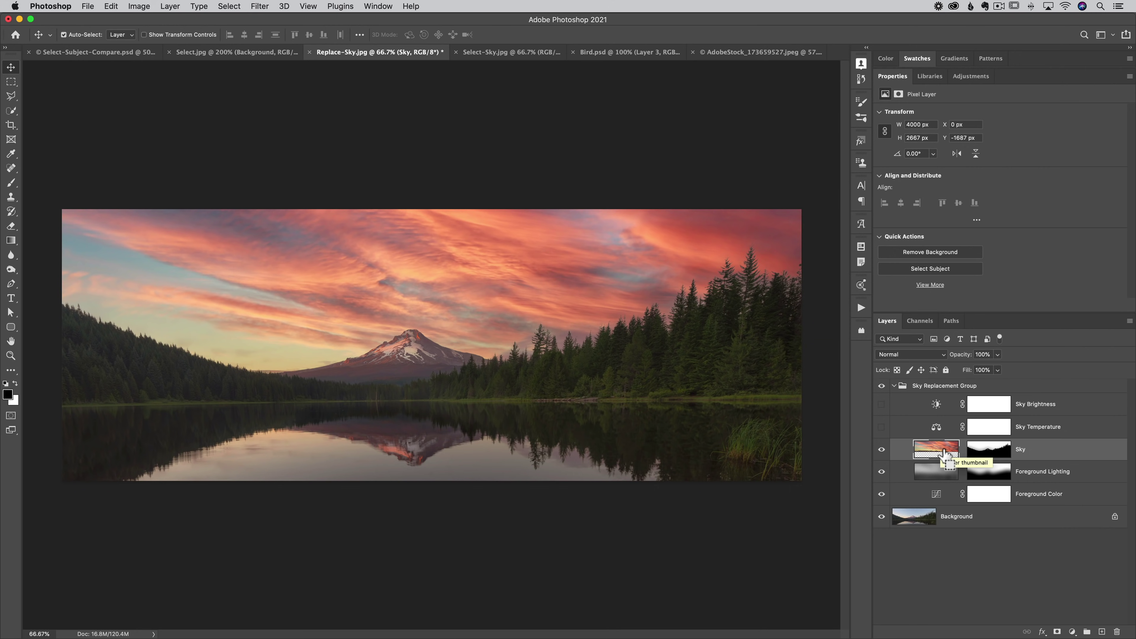
- Duplicate the Sky layer and delete the copy's layer mask without applying it
key("super+j")
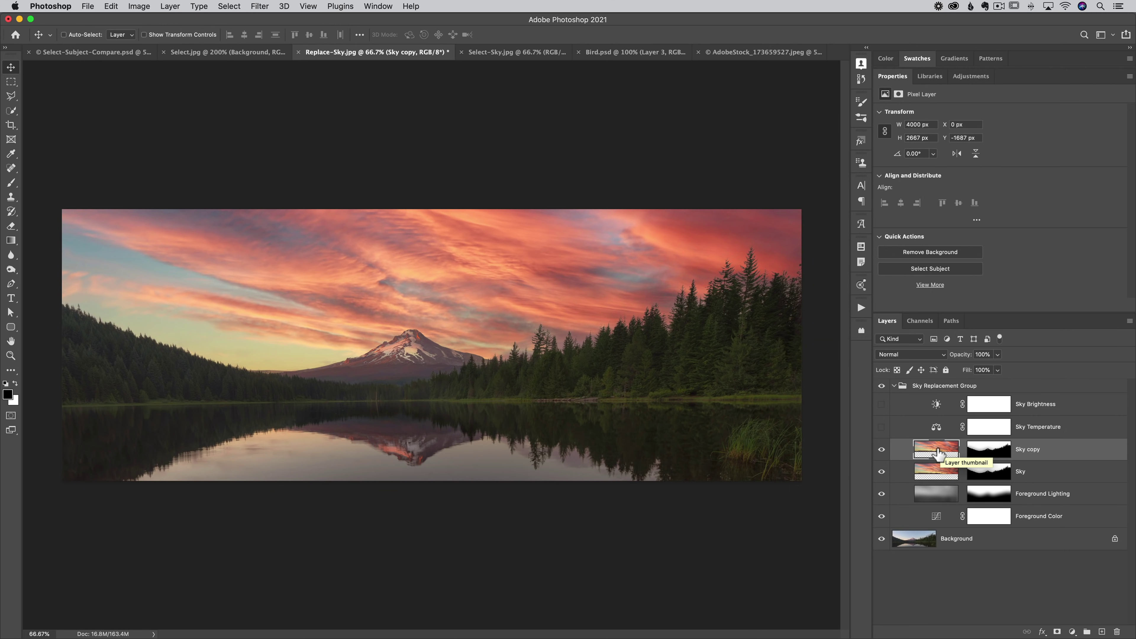
left_click(992, 451)
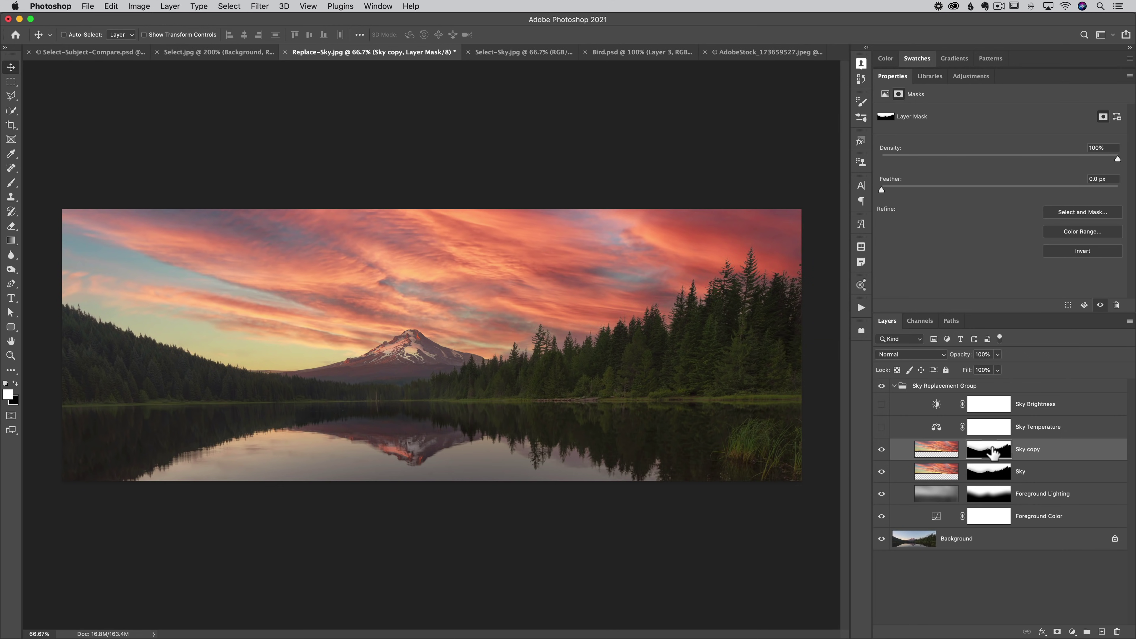
left_click_drag(992, 451, 1116, 635)
left_click(530, 219)
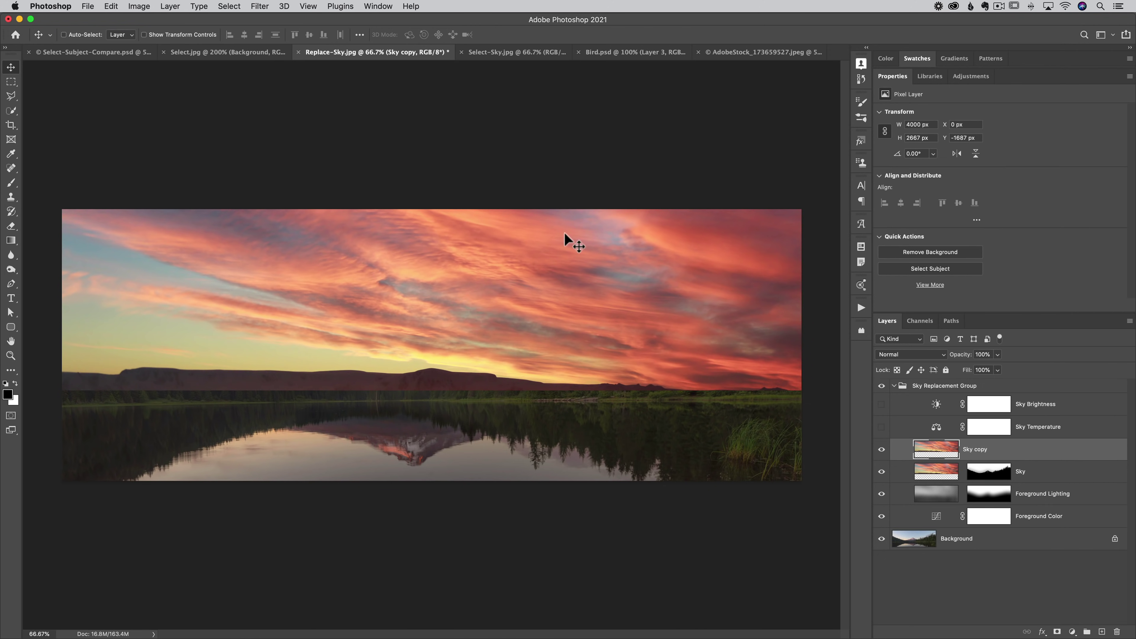
- Flip the Sky copy vertically and move it down over the lake
left_click(111, 7)
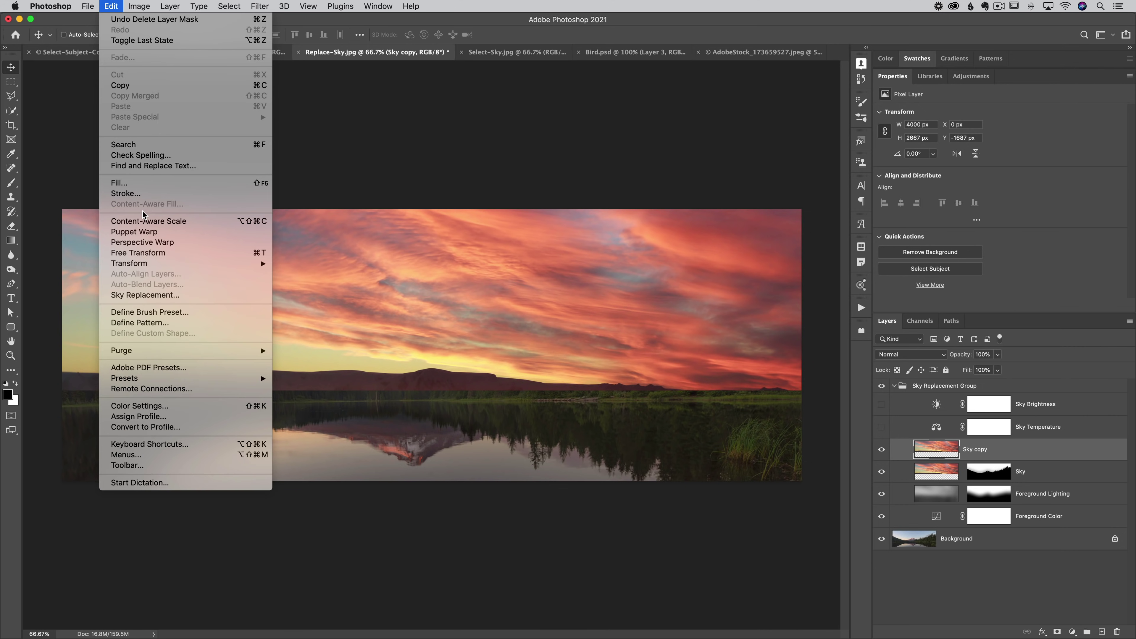
mouse_move(198, 264)
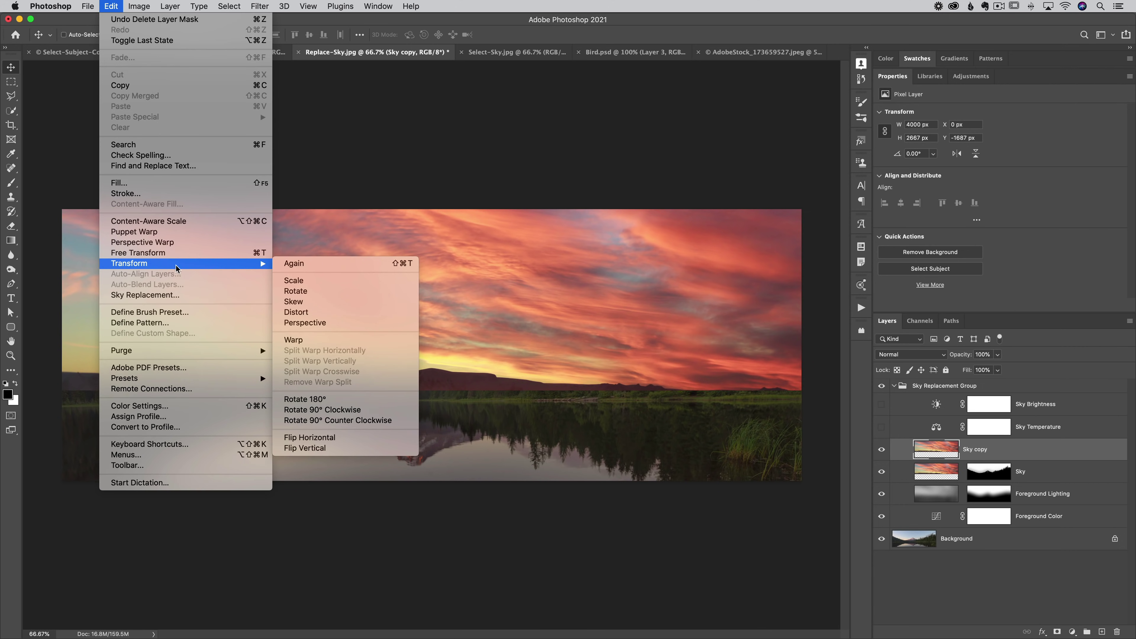
left_click(315, 448)
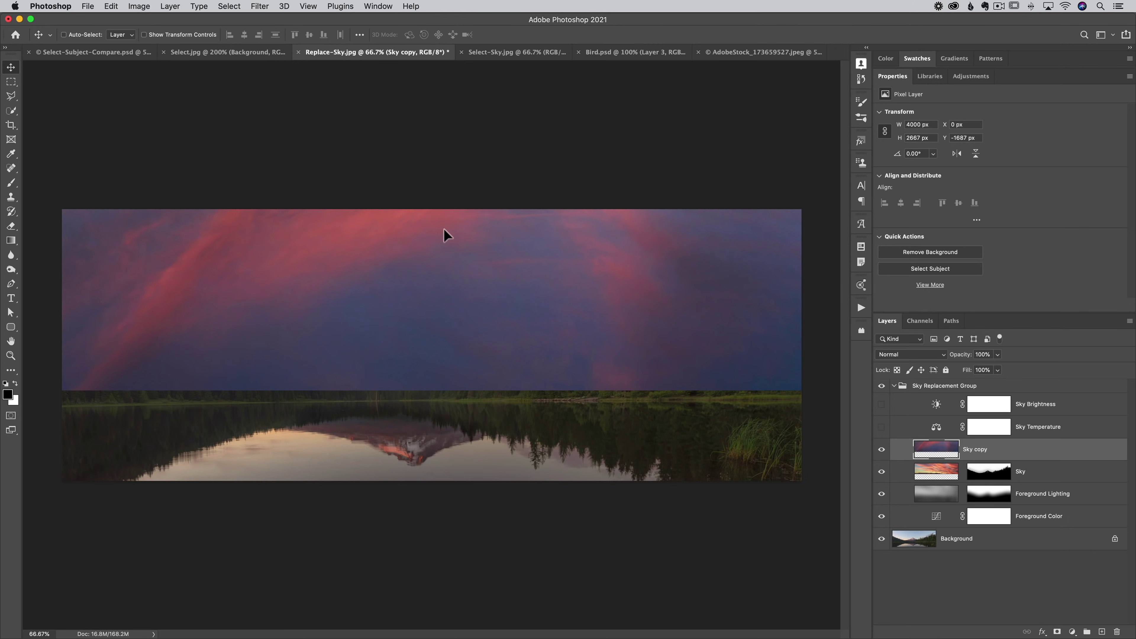
left_click_drag(443, 259, 471, 470)
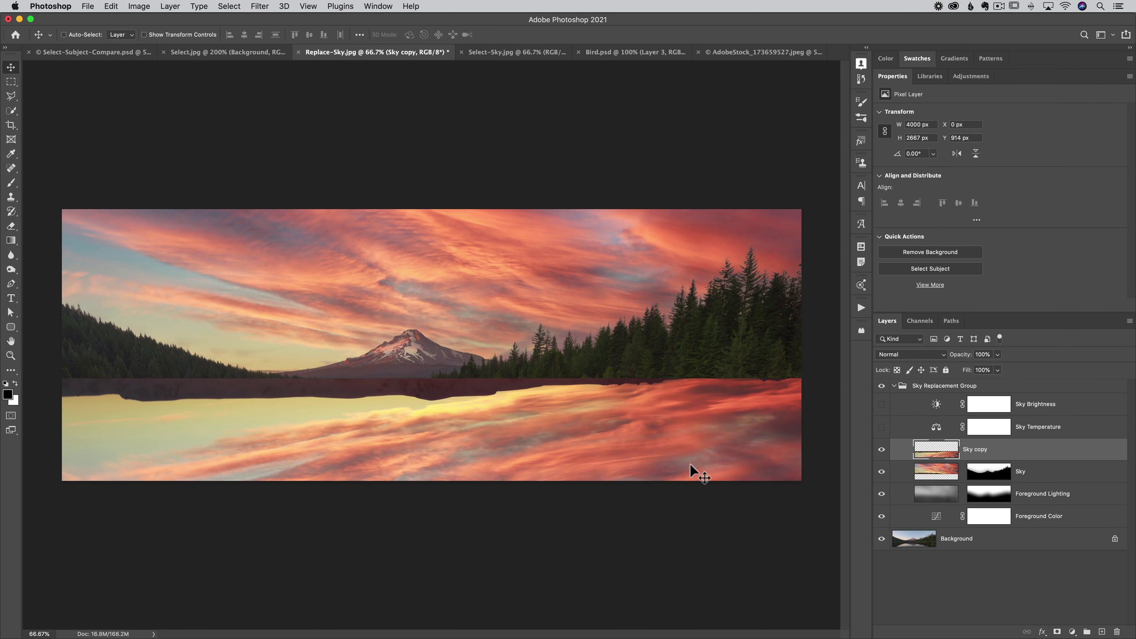
- Hide Sky copy and quick-select the mountain reflection on the Background layer
left_click(881, 449)
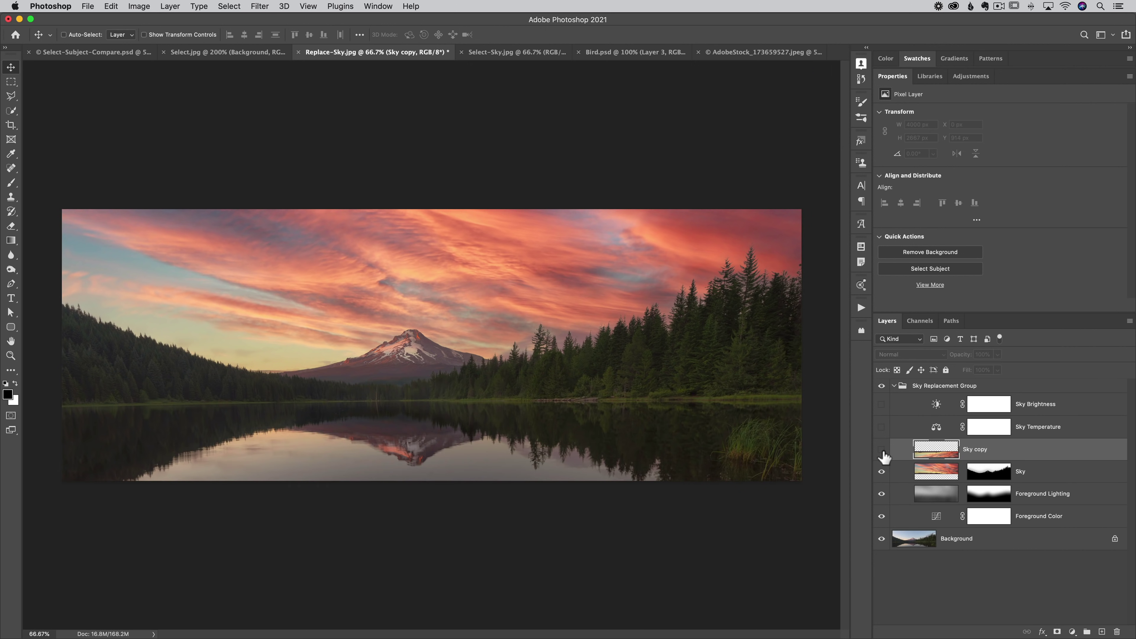
left_click(919, 542)
key("w")
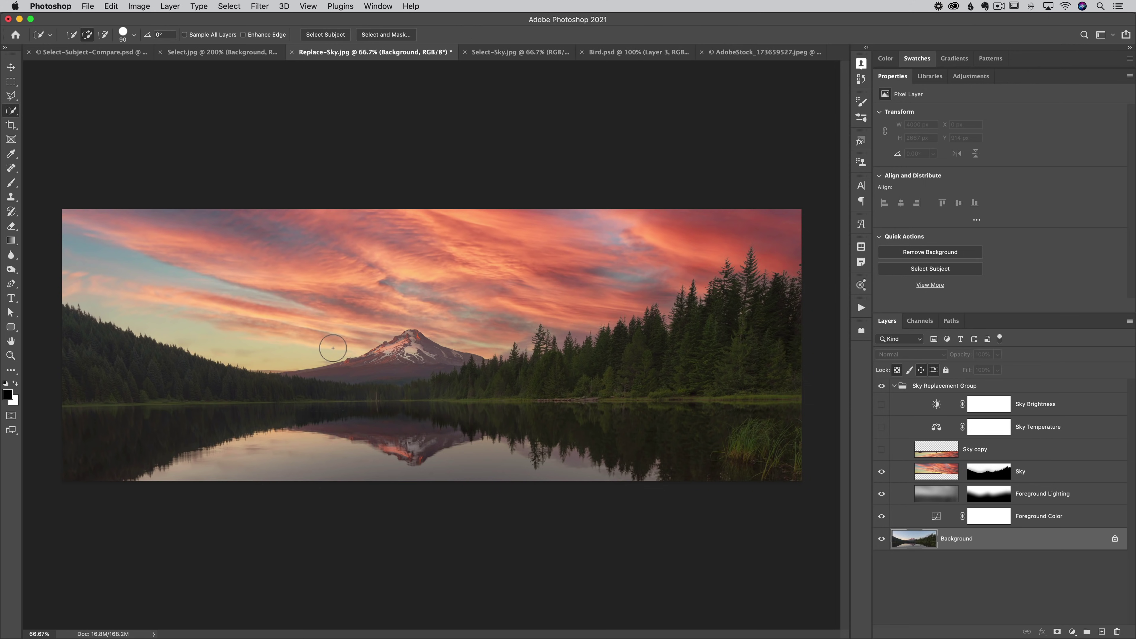
mouse_move(253, 478)
left_mouse_down()
mouse_move(320, 469)
mouse_move(393, 497)
mouse_move(492, 482)
mouse_move(574, 488)
left_mouse_up()
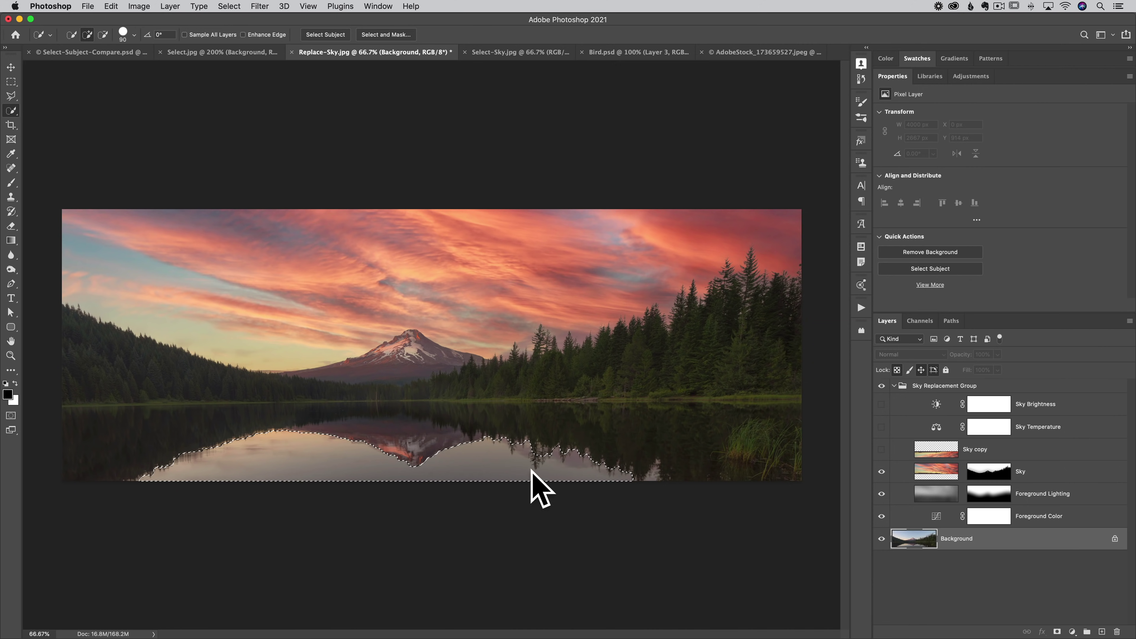
- Refine the reflection selection's left, upper and treeline edges in Select and Mask, then accept
left_click(389, 34)
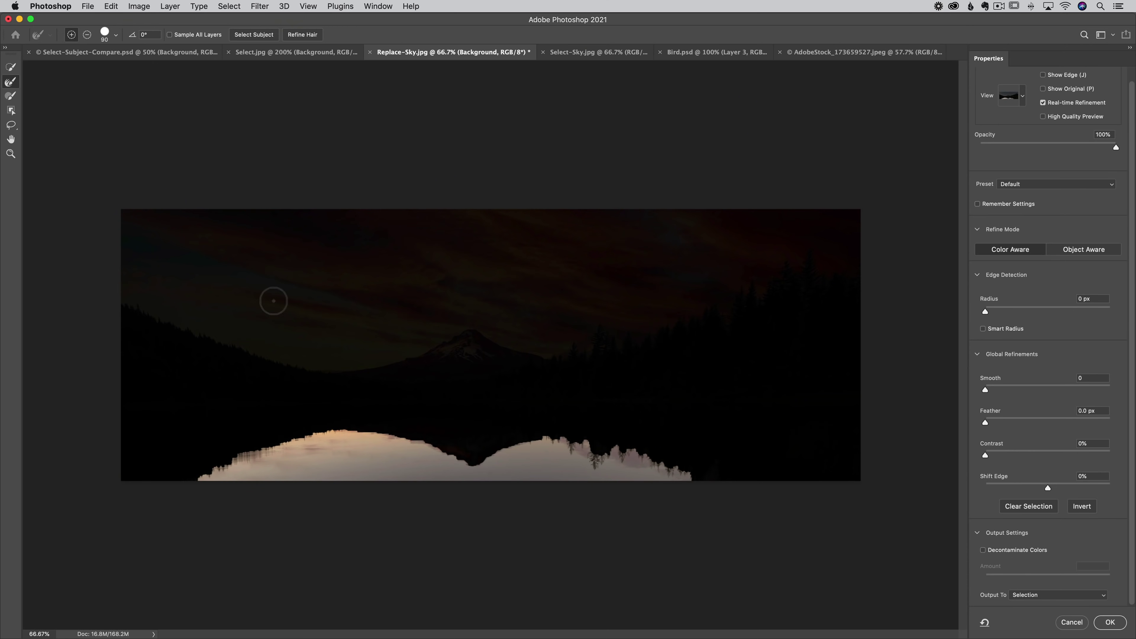
mouse_move(198, 469)
left_mouse_down()
mouse_move(213, 477)
mouse_move(316, 439)
left_mouse_up()
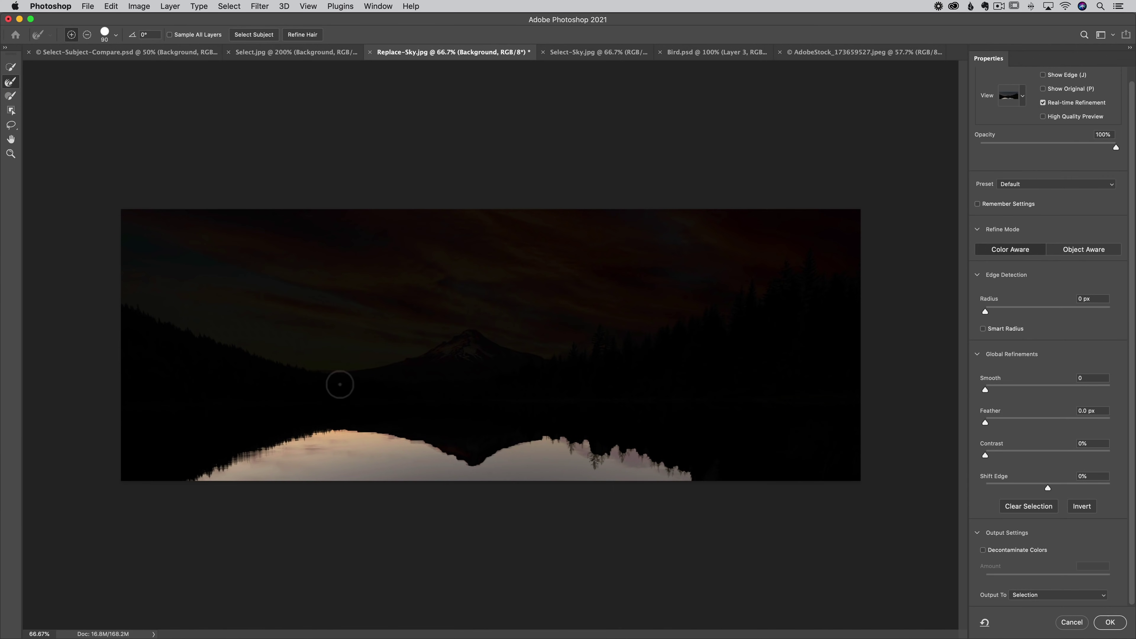
mouse_move(345, 435)
left_mouse_down()
mouse_move(449, 455)
mouse_move(465, 470)
left_mouse_up()
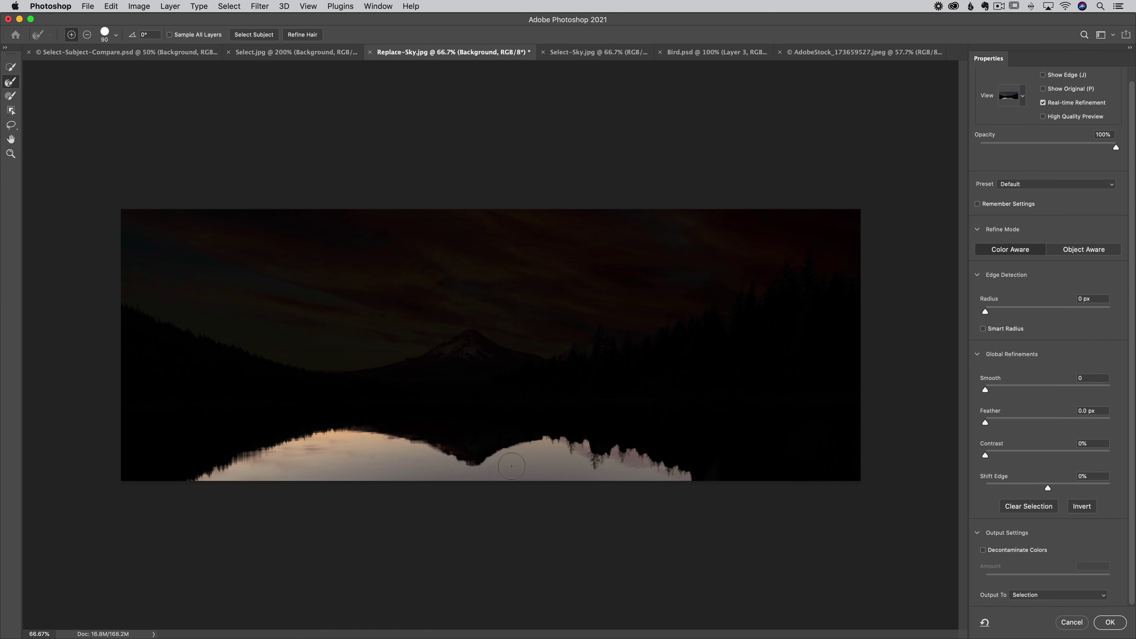
mouse_move(512, 466)
left_mouse_down()
mouse_move(562, 446)
mouse_move(593, 468)
mouse_move(589, 452)
mouse_move(611, 457)
mouse_move(623, 442)
mouse_move(648, 484)
mouse_move(673, 462)
mouse_move(705, 484)
left_mouse_up()
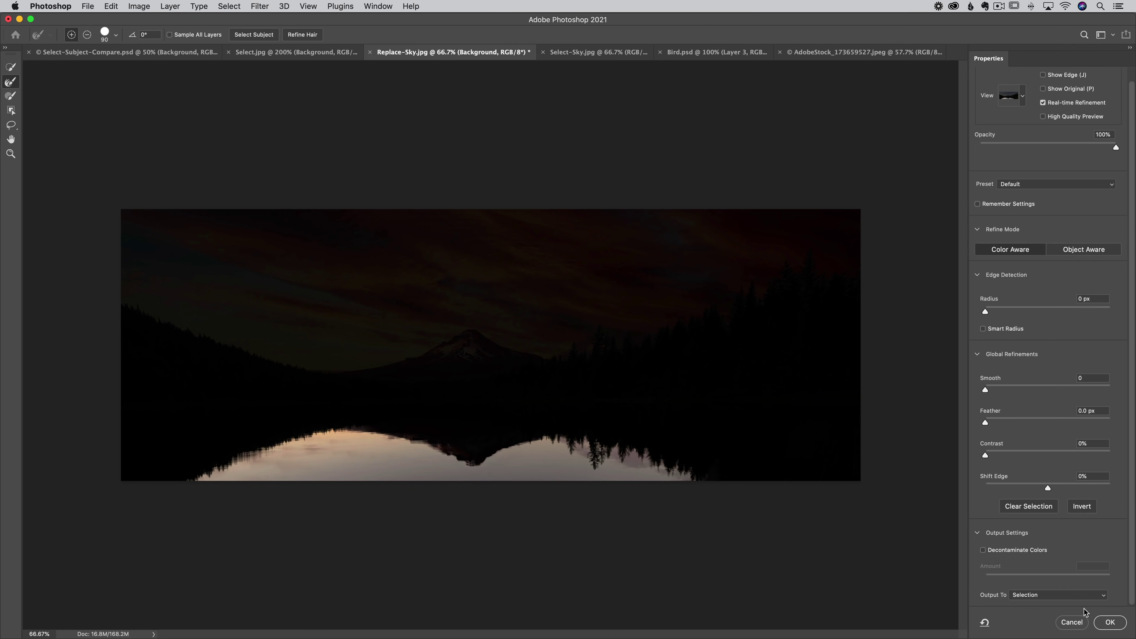
left_click(1109, 622)
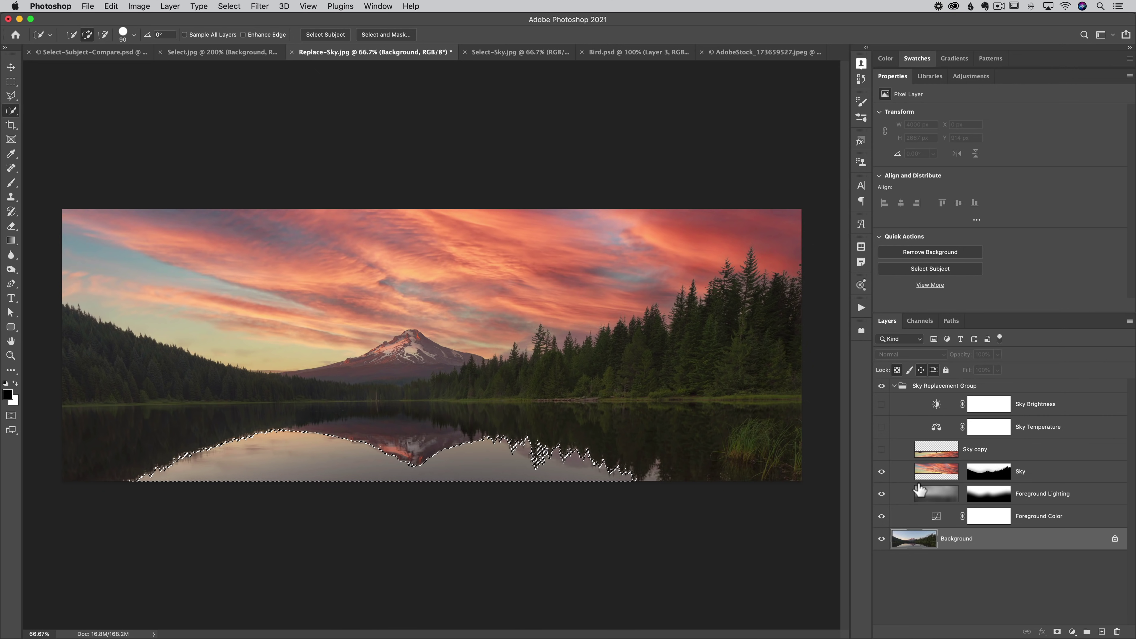
left_click(387, 35)
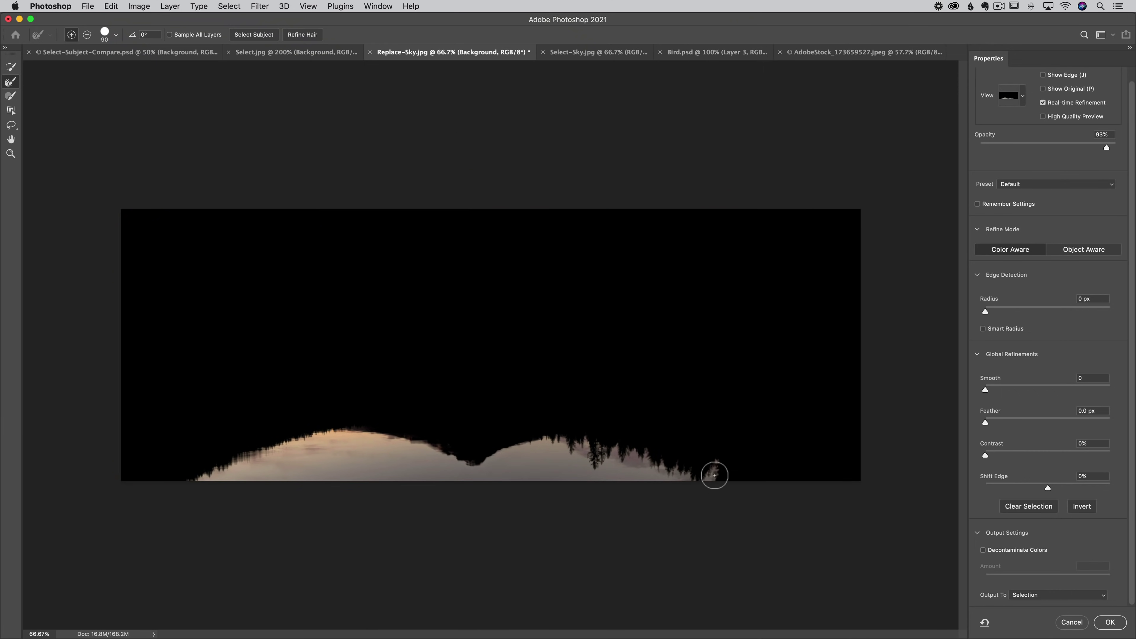
left_click(1108, 622)
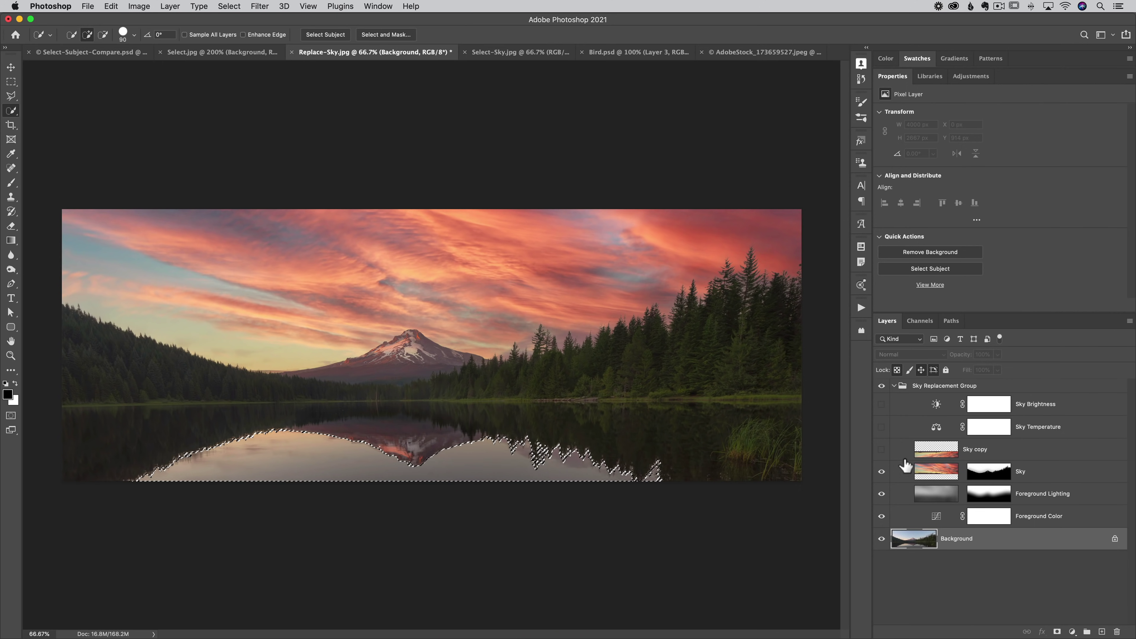
- Show Sky copy and both sky adjustments, then mask Sky copy to the reflection at 75% opacity
left_click(915, 454)
left_click(881, 449)
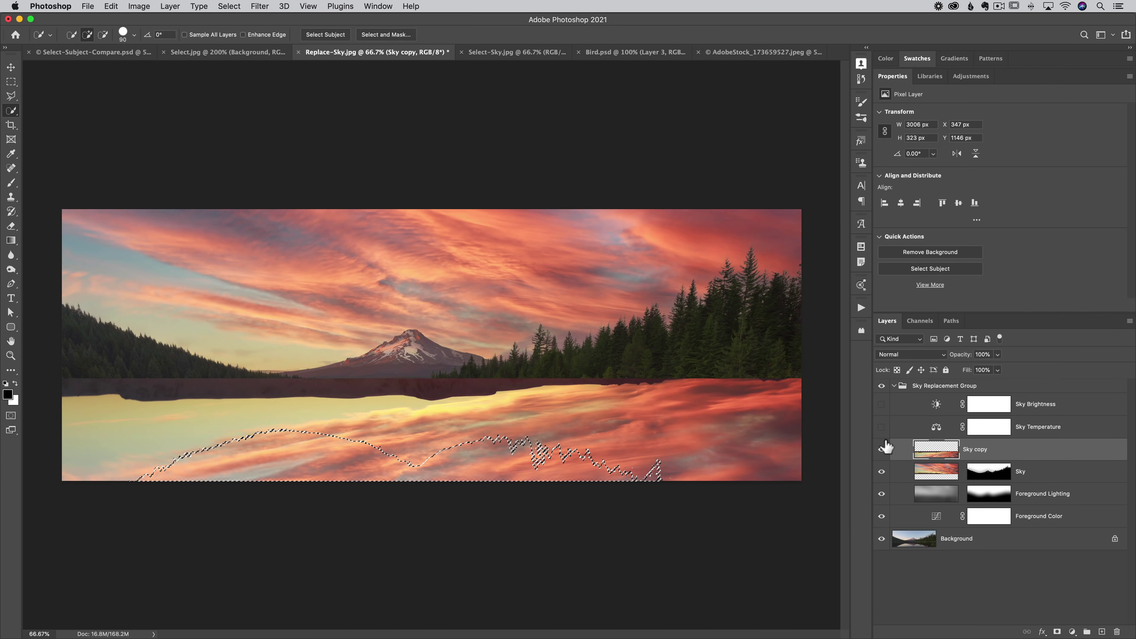
left_click(882, 427)
left_click(881, 404)
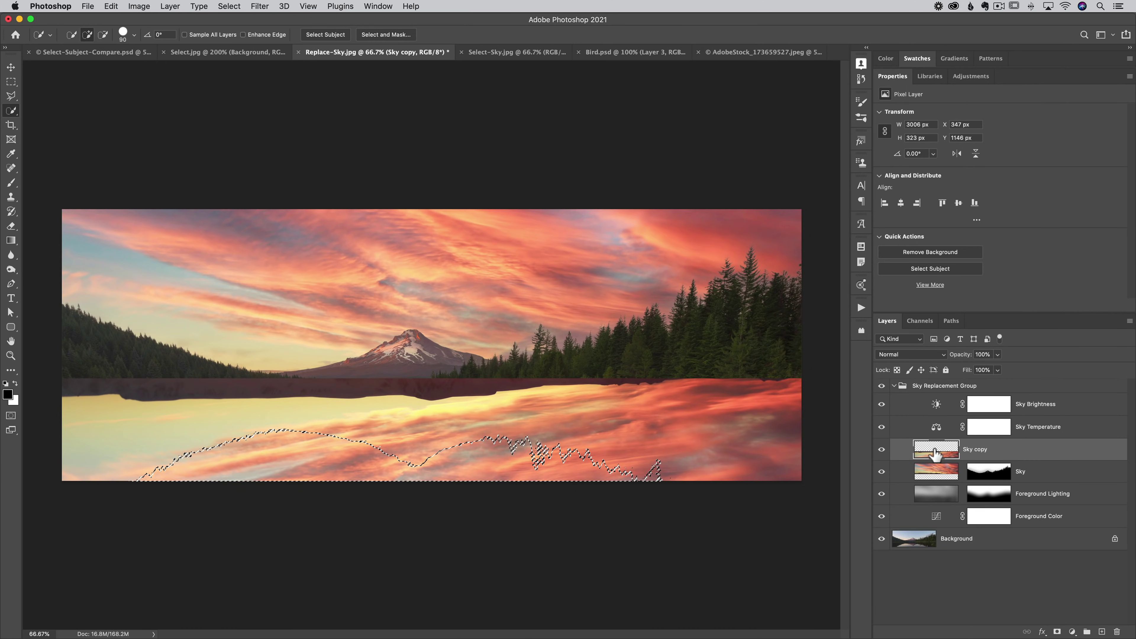
left_click(1057, 631)
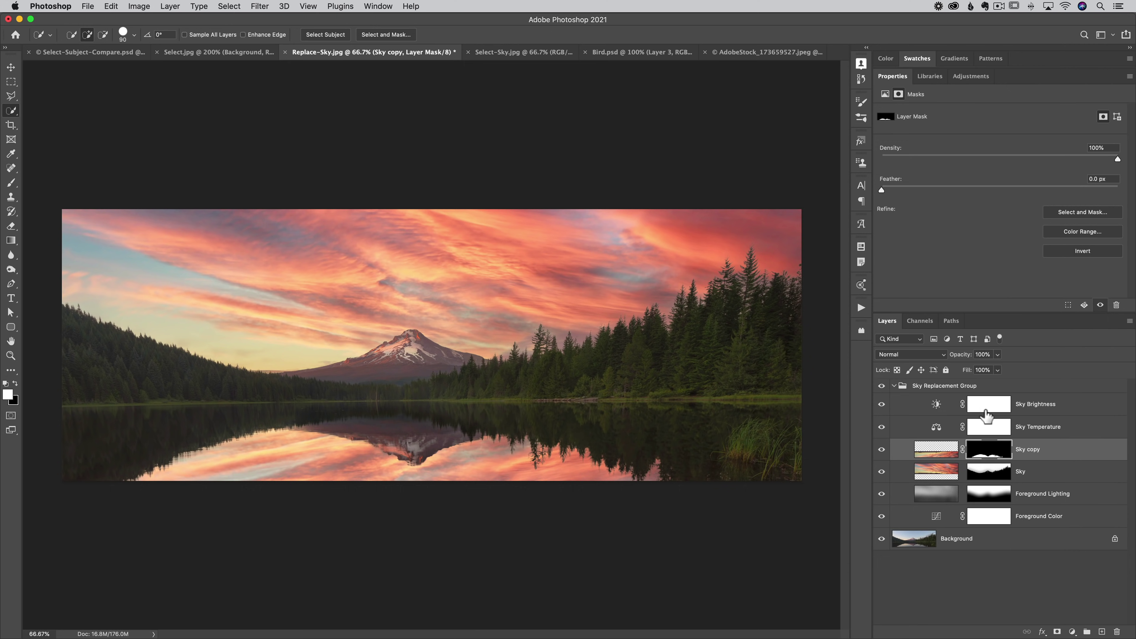
mouse_move(964, 358)
left_mouse_down()
mouse_move(905, 362)
mouse_move(962, 365)
left_mouse_up()
- Nudge the sky reflection down slightly and switch to the Select-Sky.jpg document
left_click(965, 457)
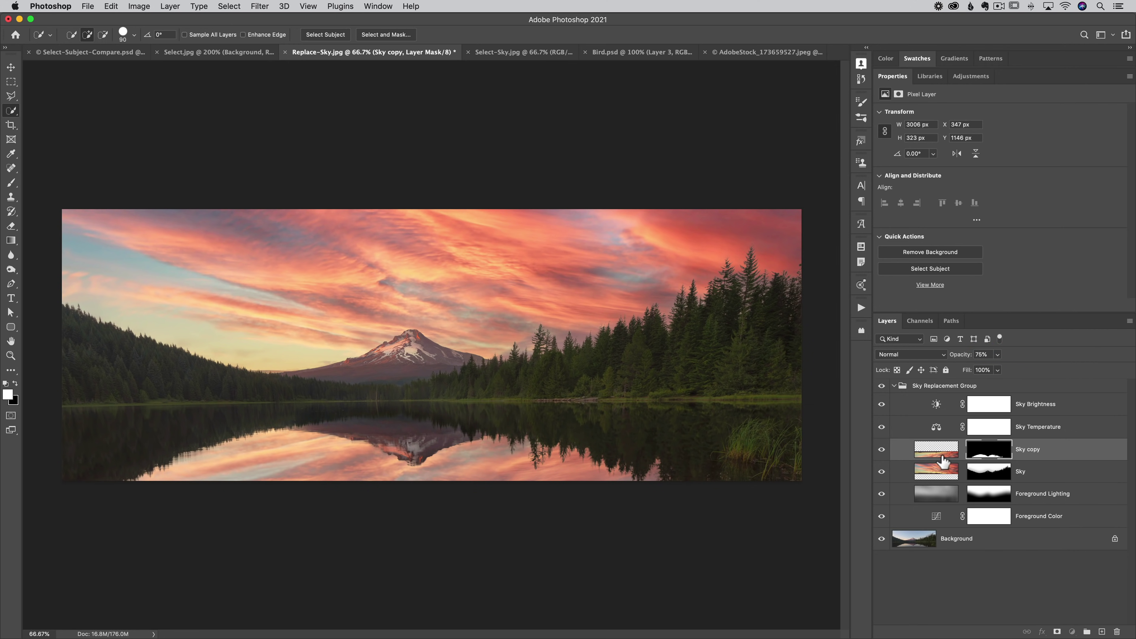
key("v")
left_click_drag(509, 389, 496, 455)
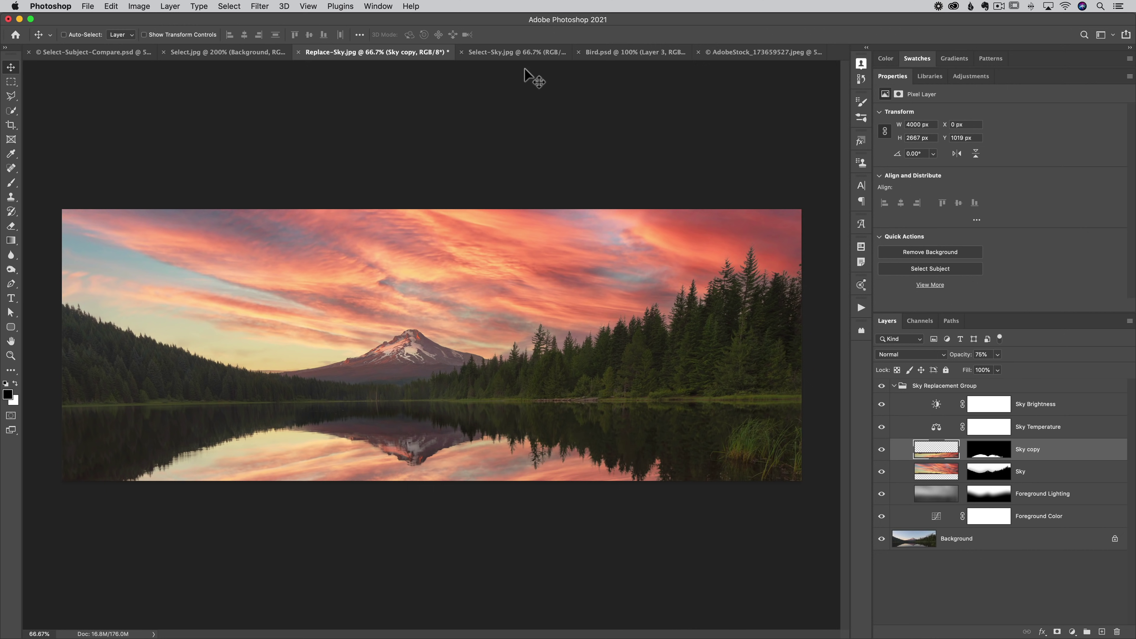
left_click(513, 55)
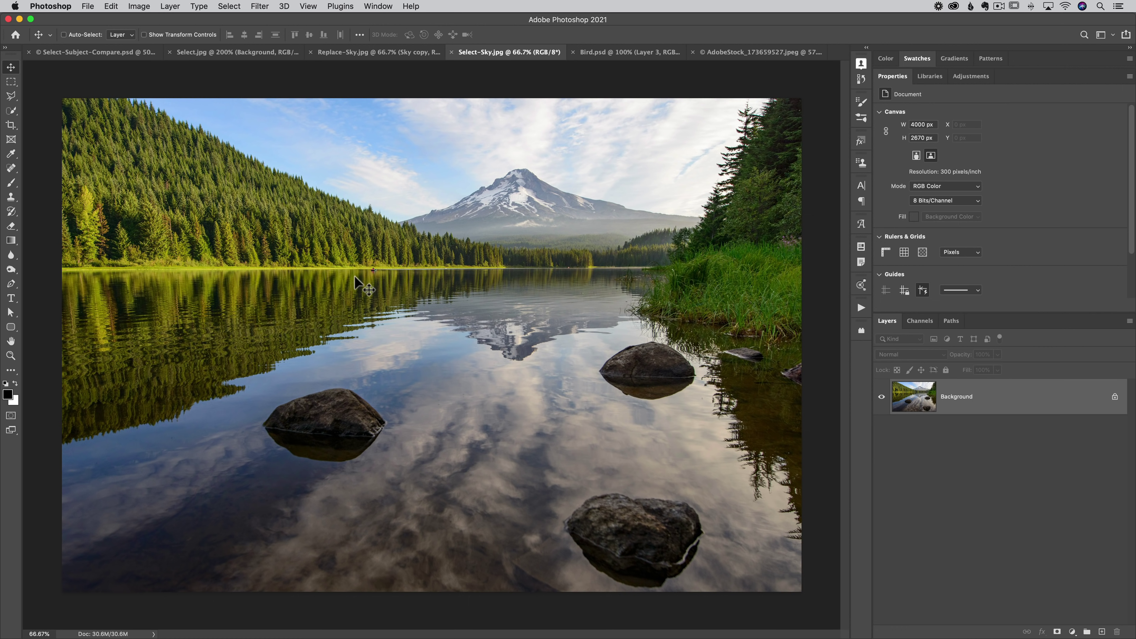
- Select the sky and add a Brightness/Contrast layer with Brightness -21 and Contrast 27
left_click(229, 6)
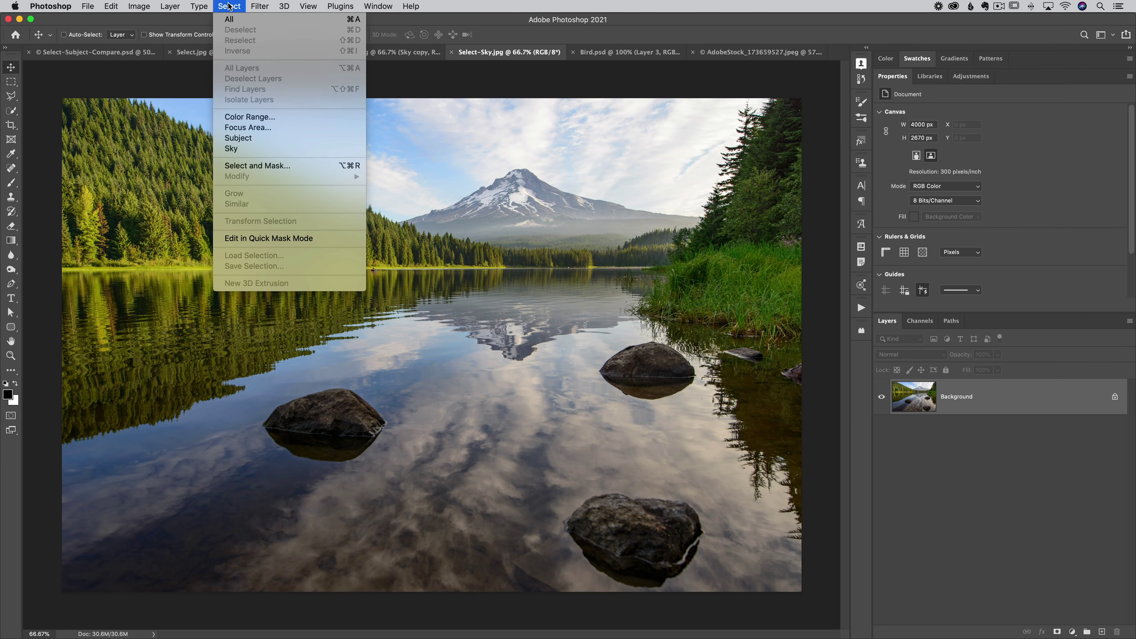
left_click(252, 149)
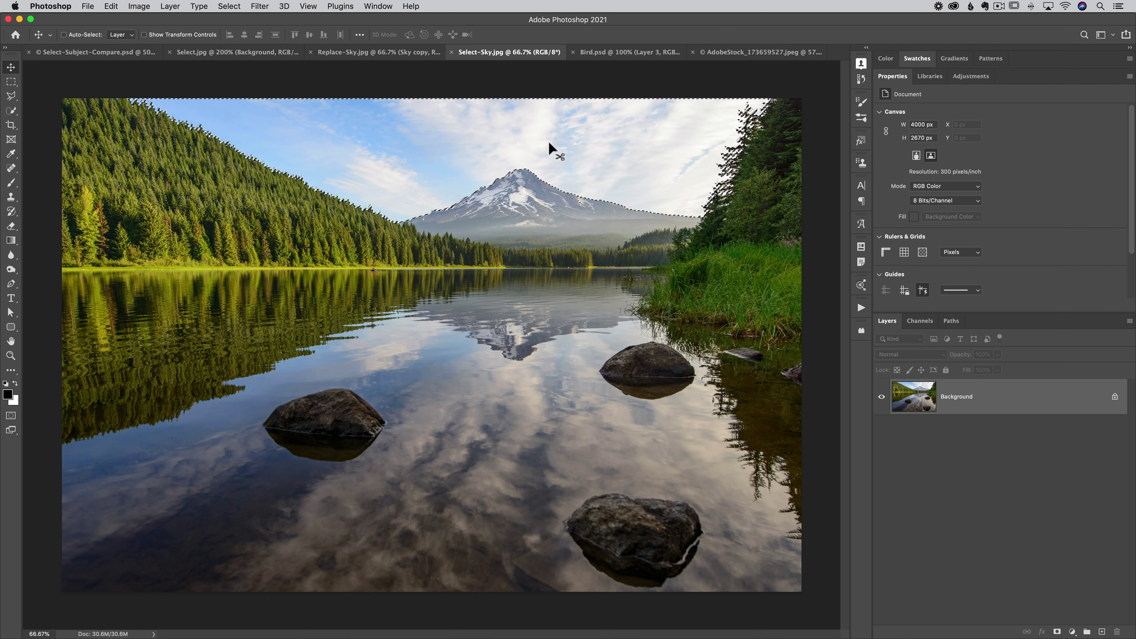
left_click(975, 77)
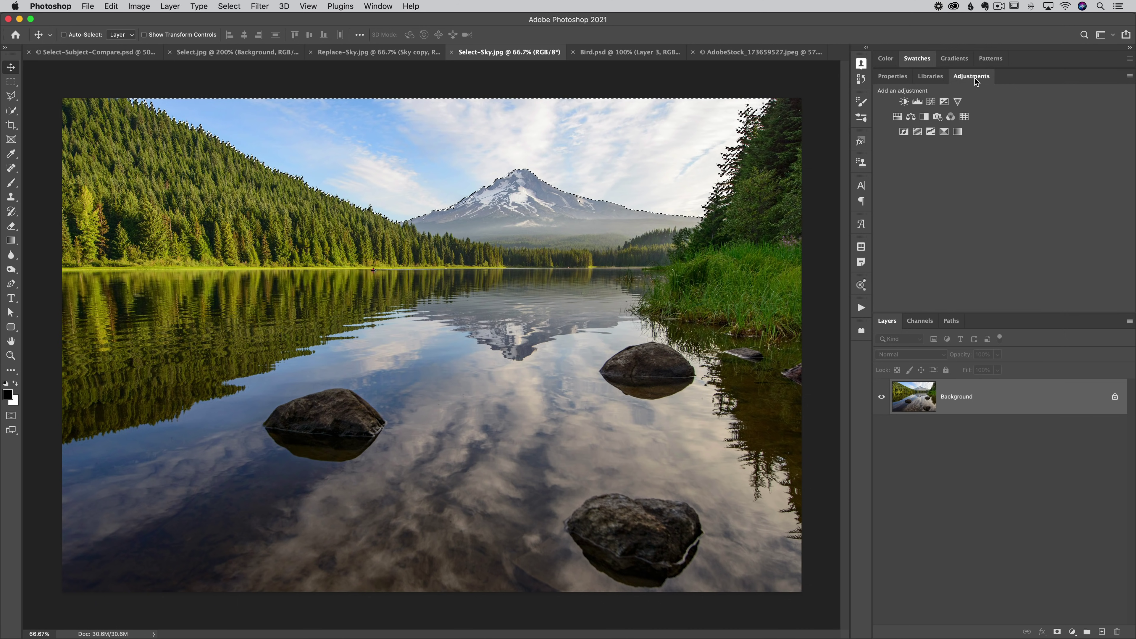
left_click(905, 101)
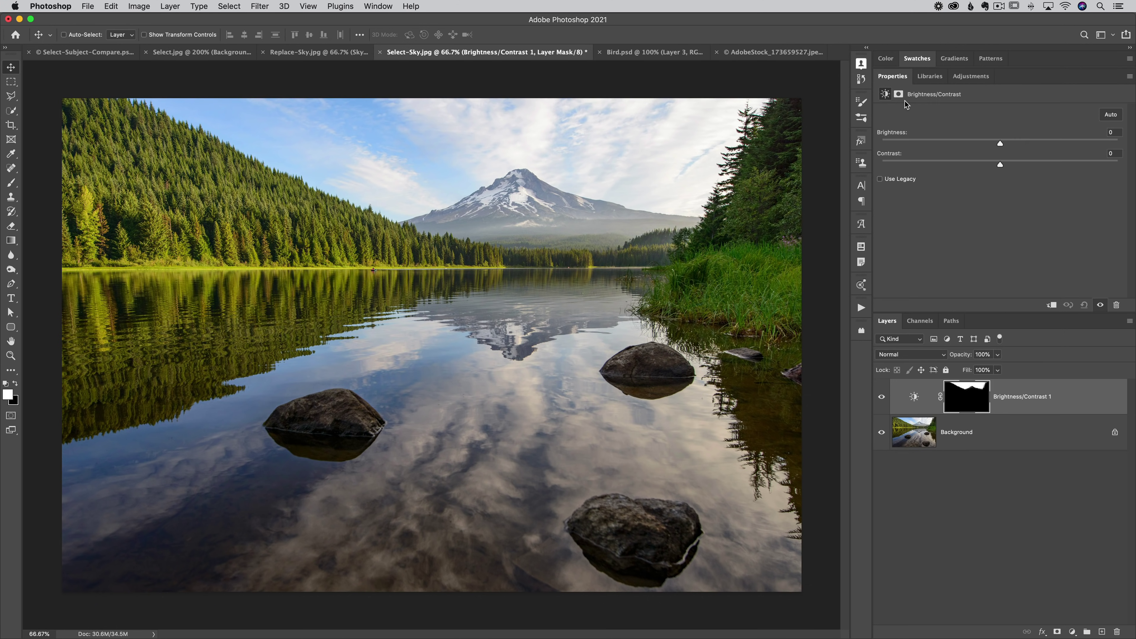
mouse_move(998, 144)
left_mouse_down()
mouse_move(963, 145)
mouse_move(987, 143)
left_mouse_up()
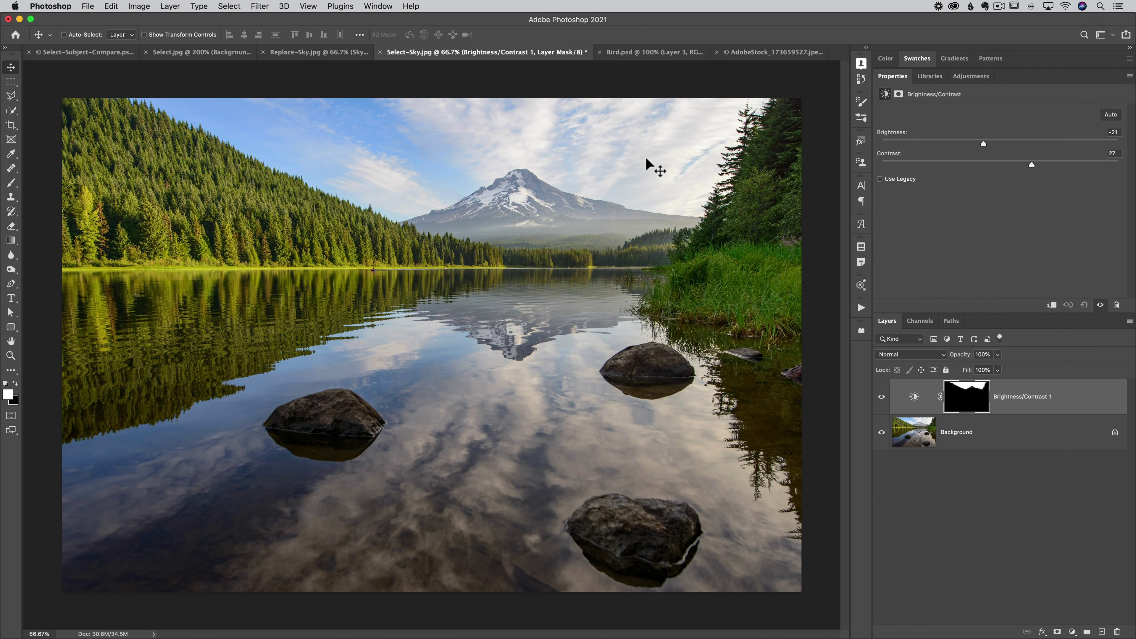
- Switch to Bird.psd and open it in the Neural Filters workspace
left_click(643, 54)
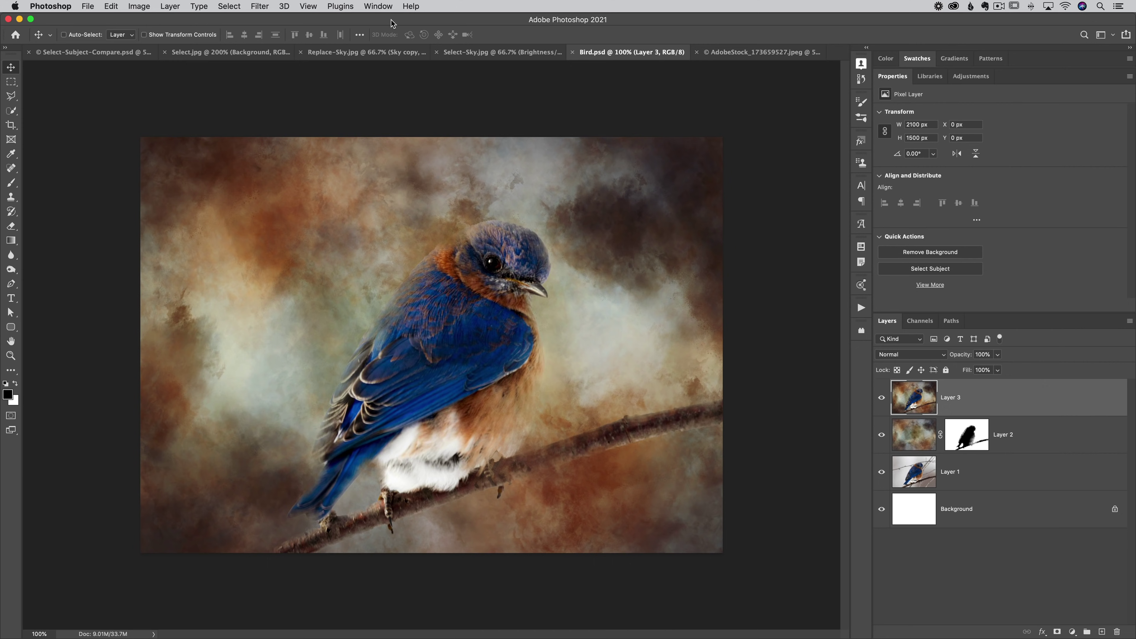
left_click(259, 6)
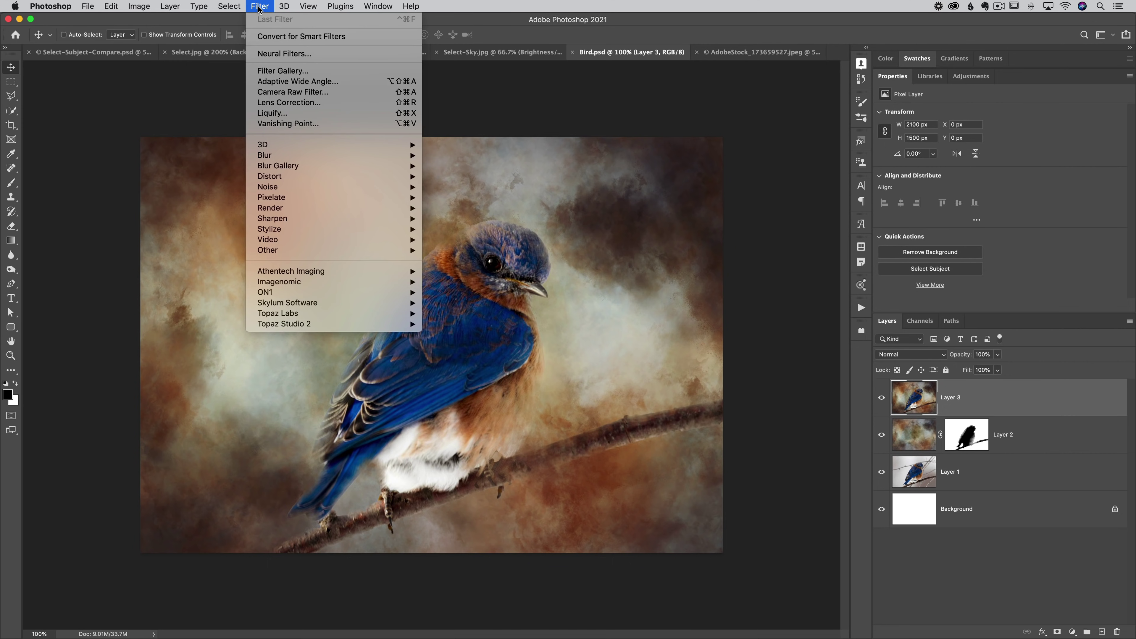
left_click(321, 55)
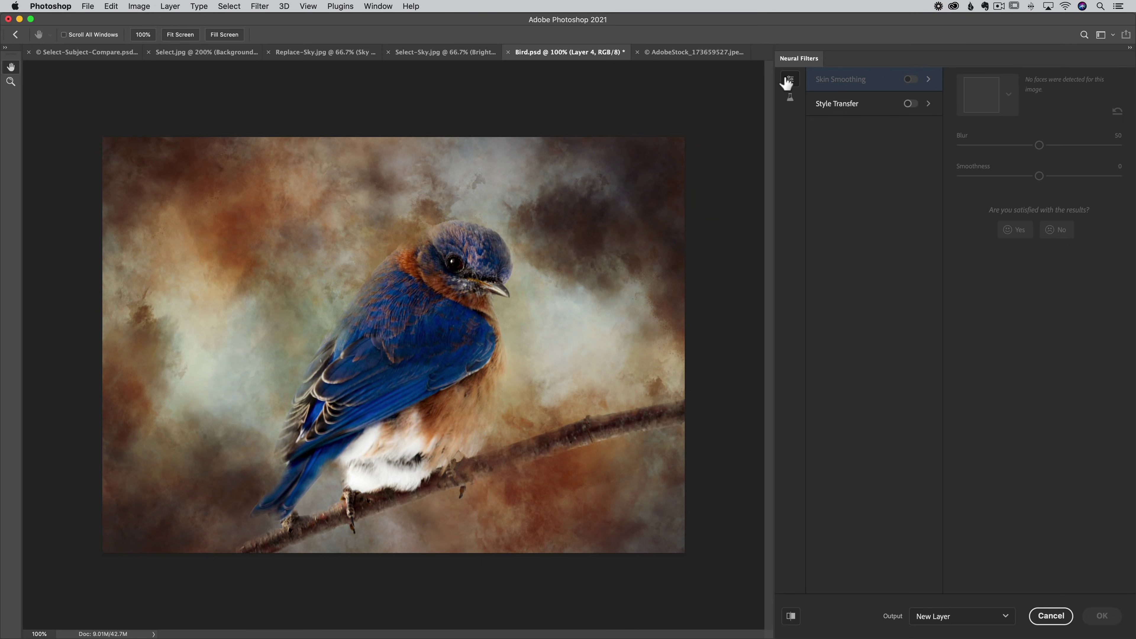
- Turn on Style Transfer and preview brown-blue, pink, blossom, orange poppy and blue abstract styles on the bird
left_click(911, 104)
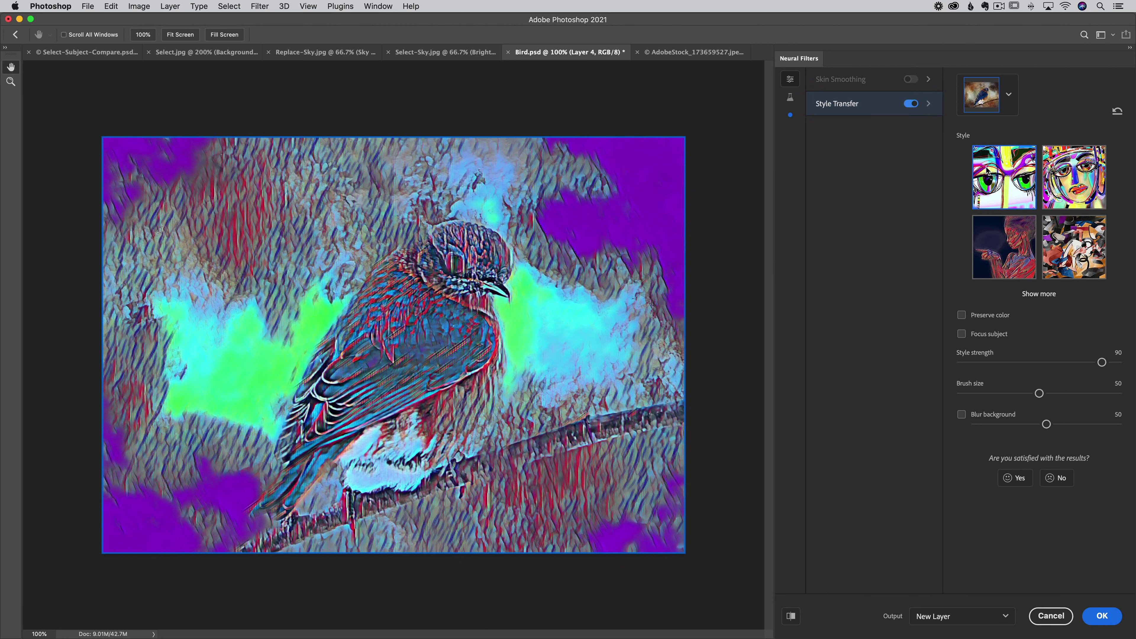
left_click(1041, 295)
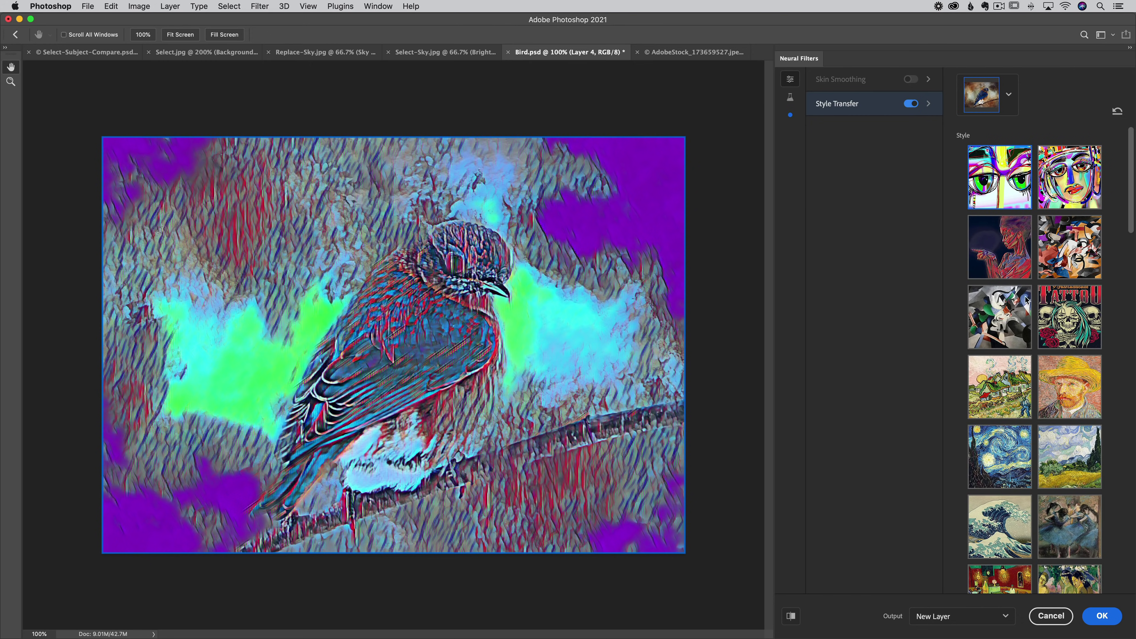
scroll(999, 329, "down", 10)
scroll(998, 329, "down", 5)
left_click(998, 329)
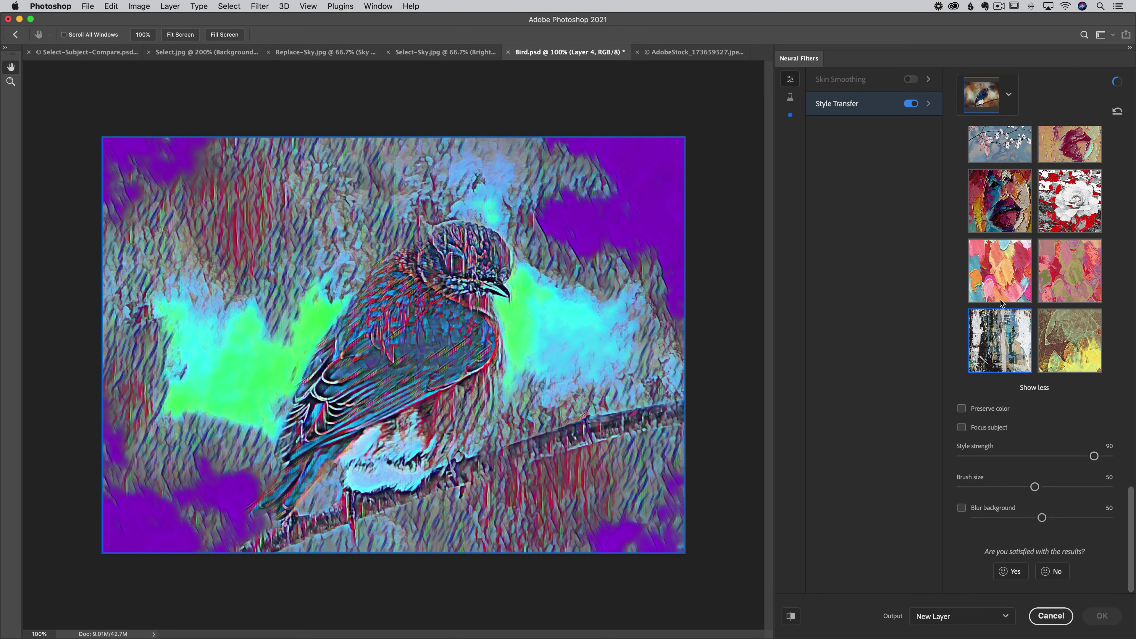
left_click(1000, 272)
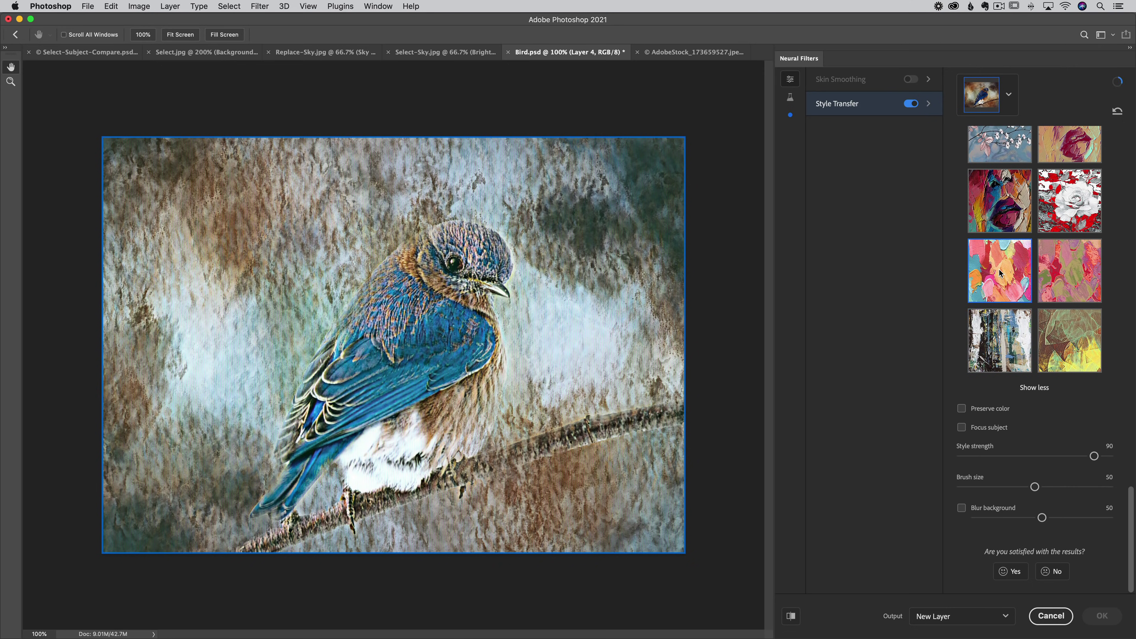
scroll(999, 270, "up", 3)
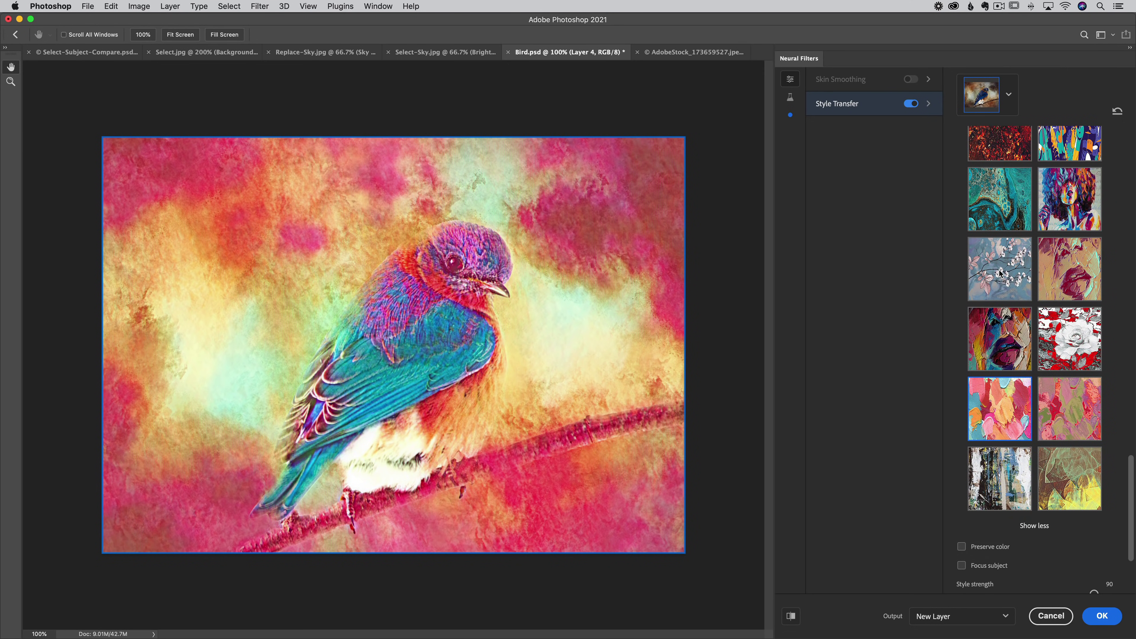
left_click(1000, 269)
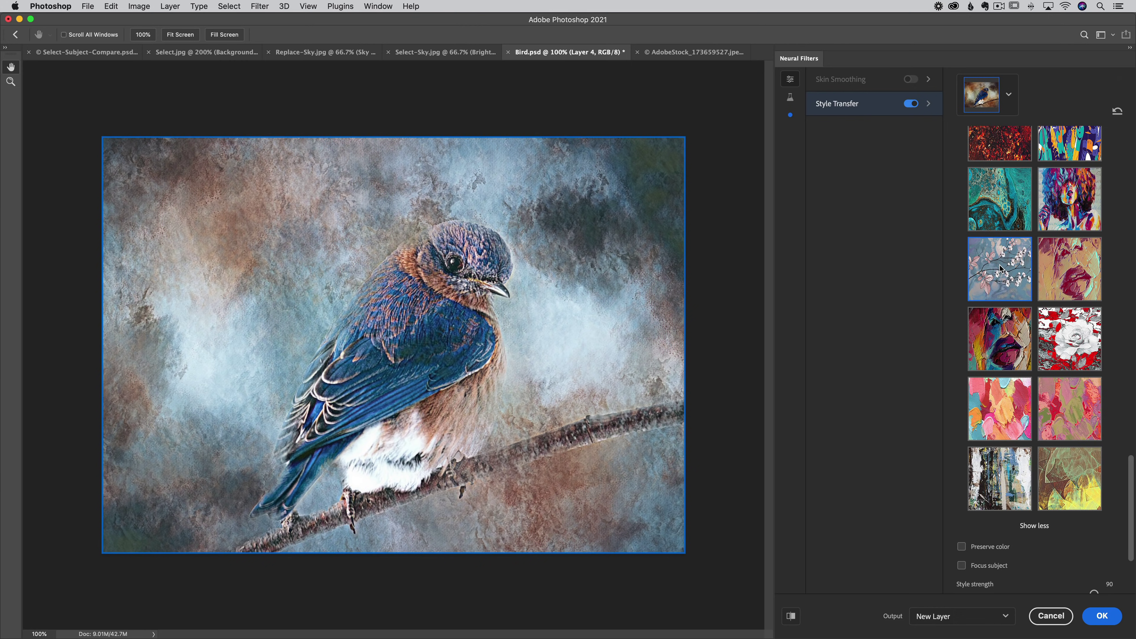
scroll(1000, 269, "up", 3)
left_click(1005, 237)
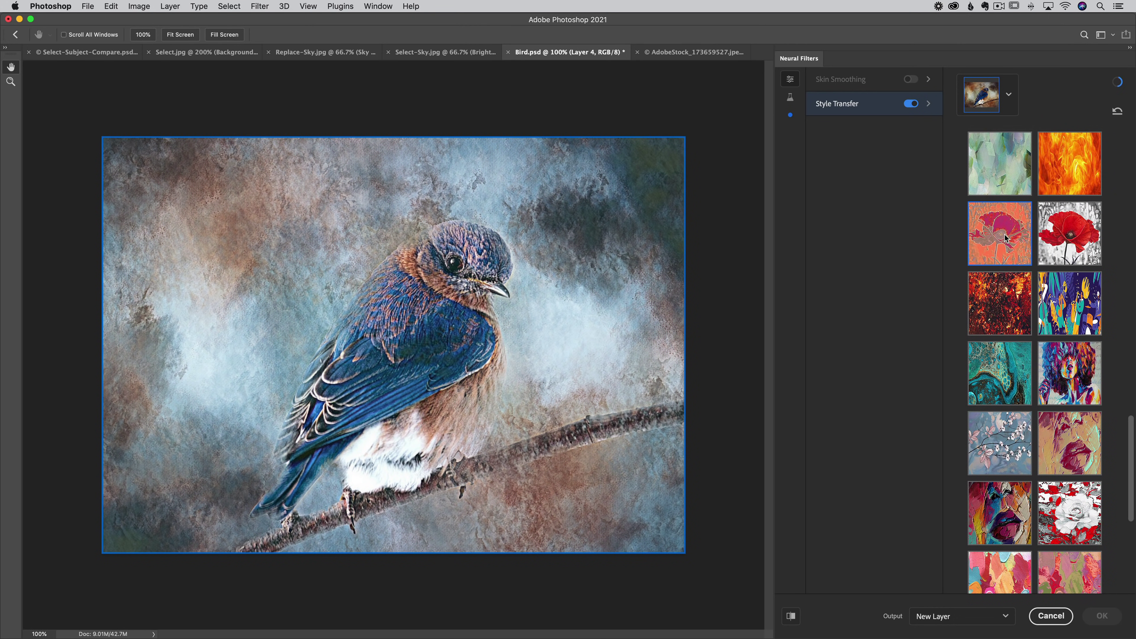
left_click(1076, 281)
- Turn Style Transfer off, view the Beta filters, and cancel Neural Filters
scroll(1041, 391, "down", 5)
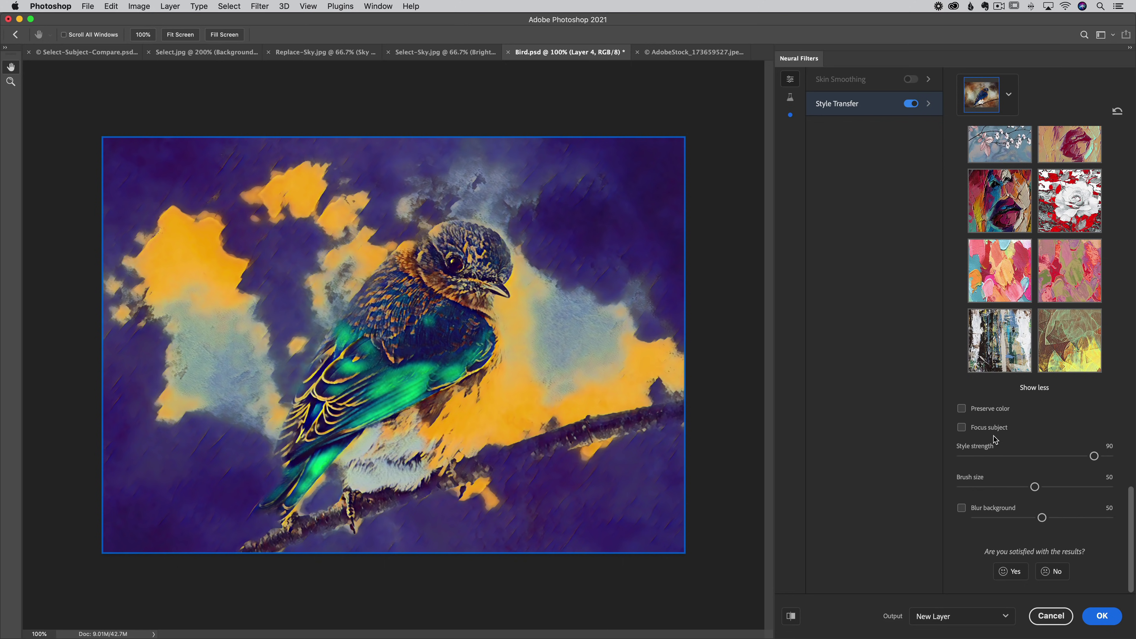
scroll(994, 435, "up", 10)
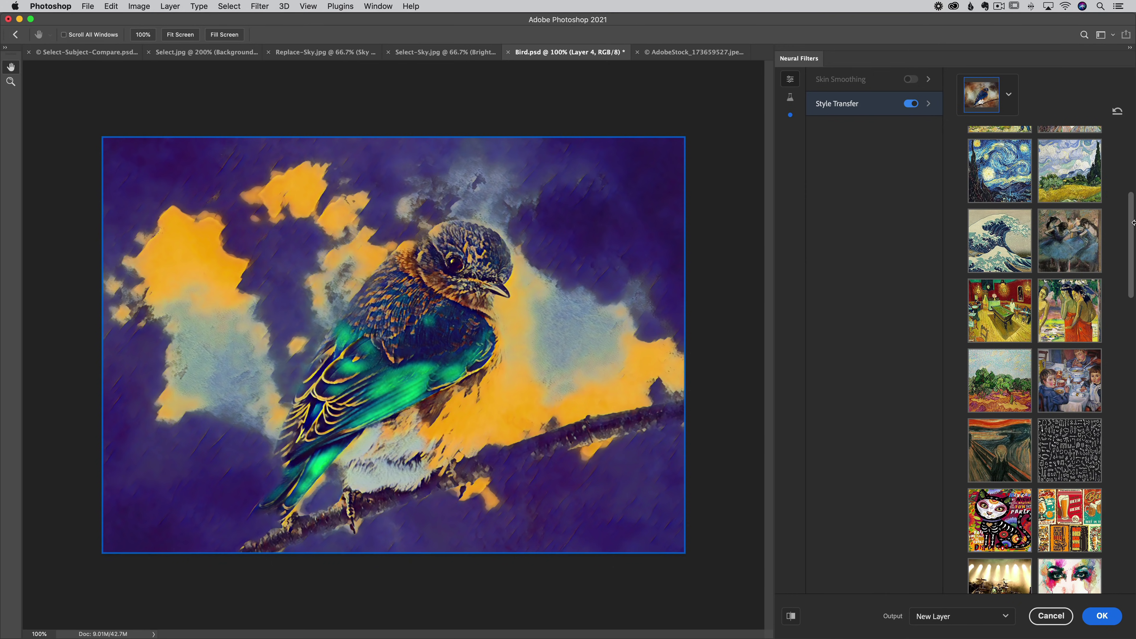
scroll(993, 435, "up", 5)
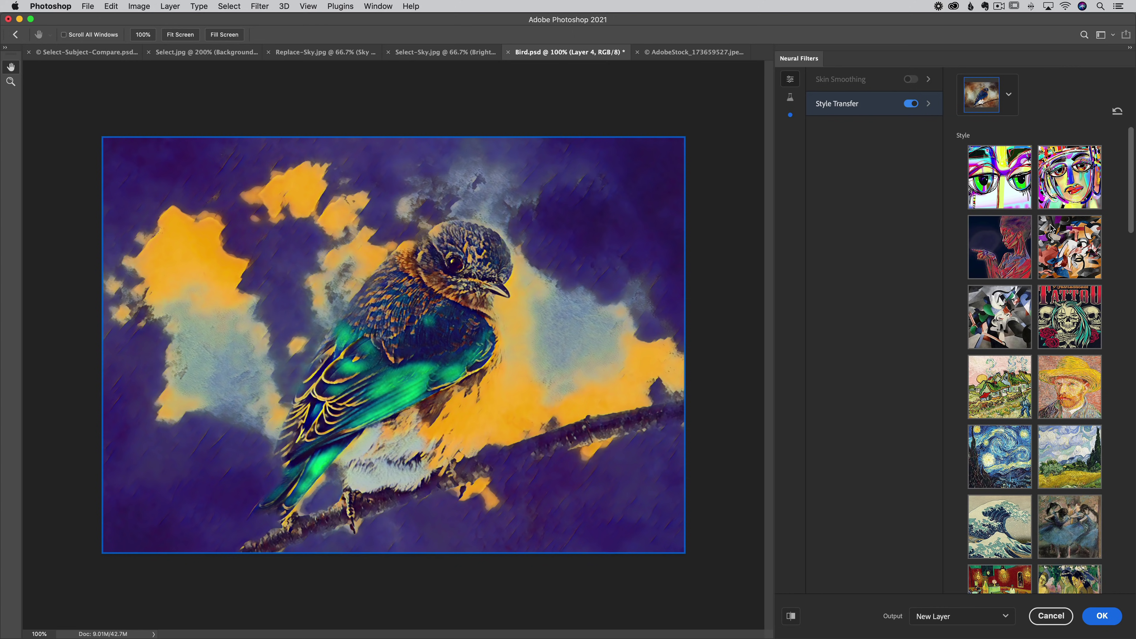
scroll(1040, 281, "down", 10)
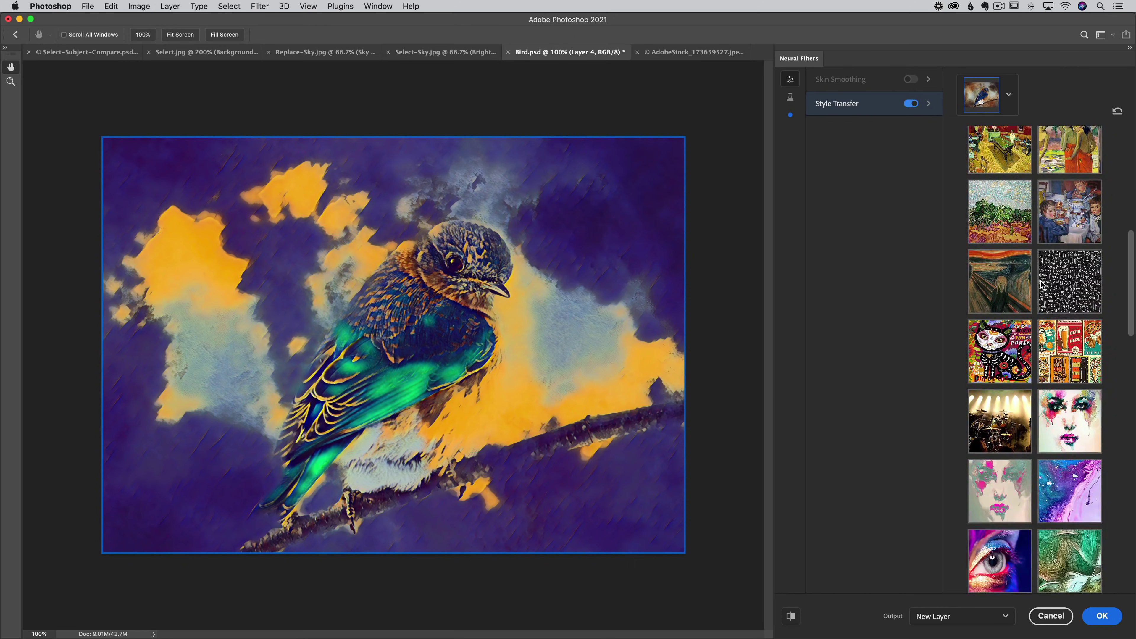
scroll(1041, 282, "down", 5)
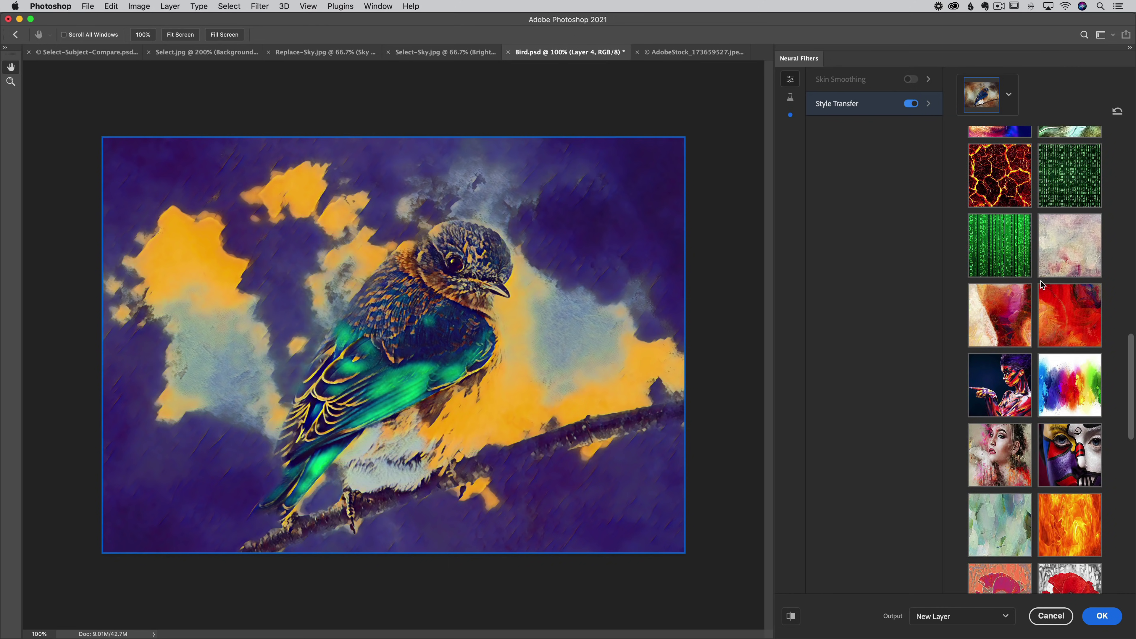
scroll(1040, 280, "up", 15)
left_click(911, 103)
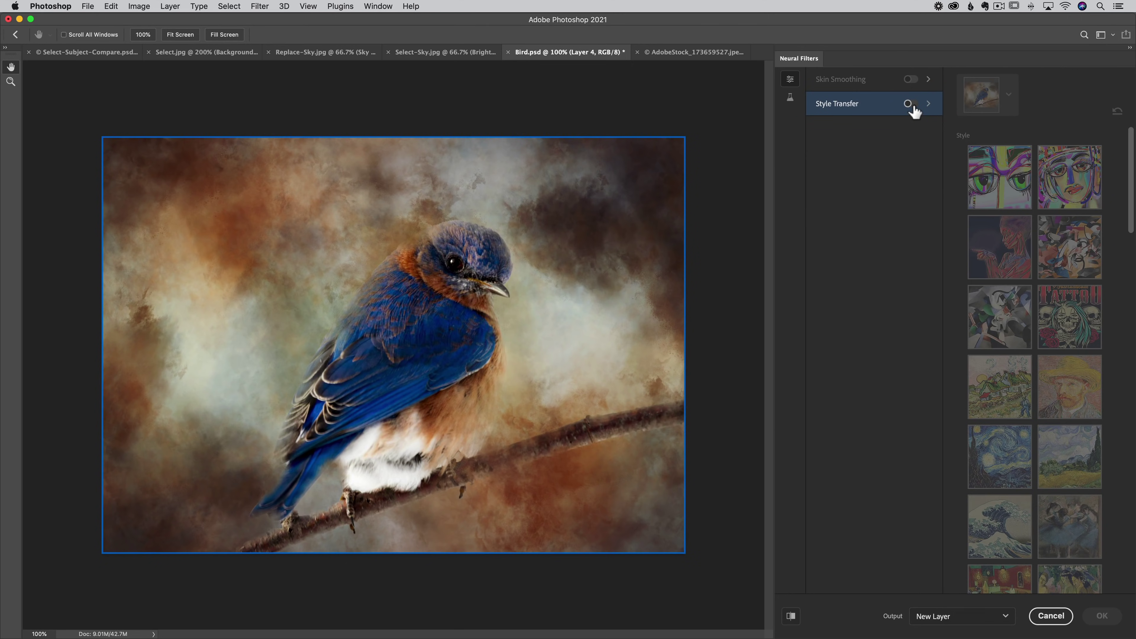
left_click(789, 99)
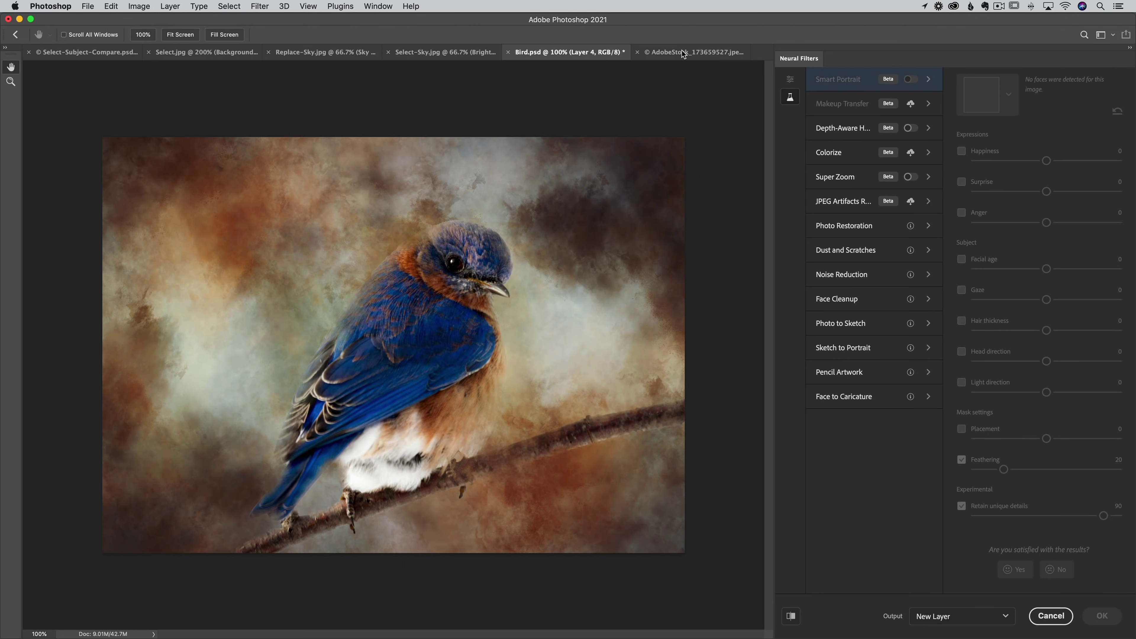
left_click(1050, 616)
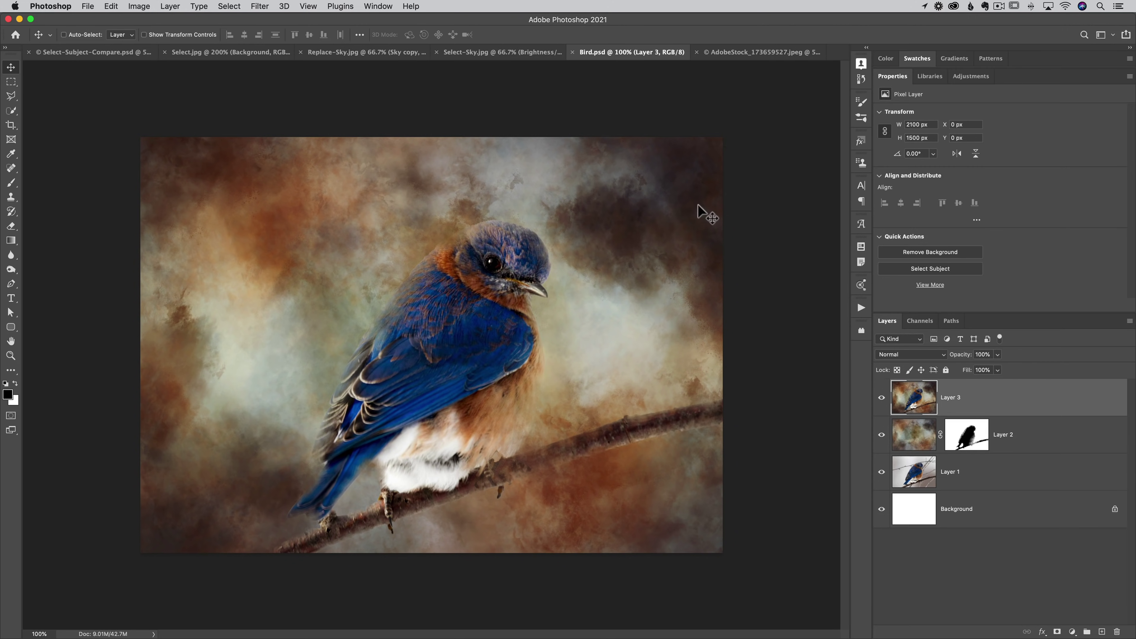
- Open Neural Filters on the AdobeStock portrait and turn on the beta Smart Portrait filter
left_click(756, 52)
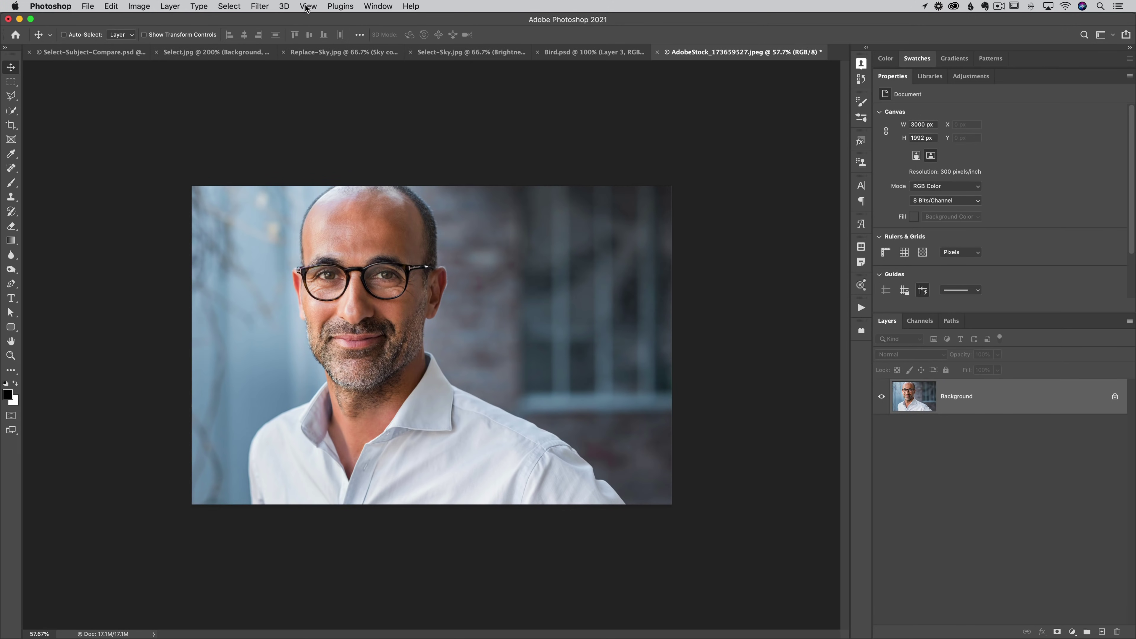
left_click(259, 7)
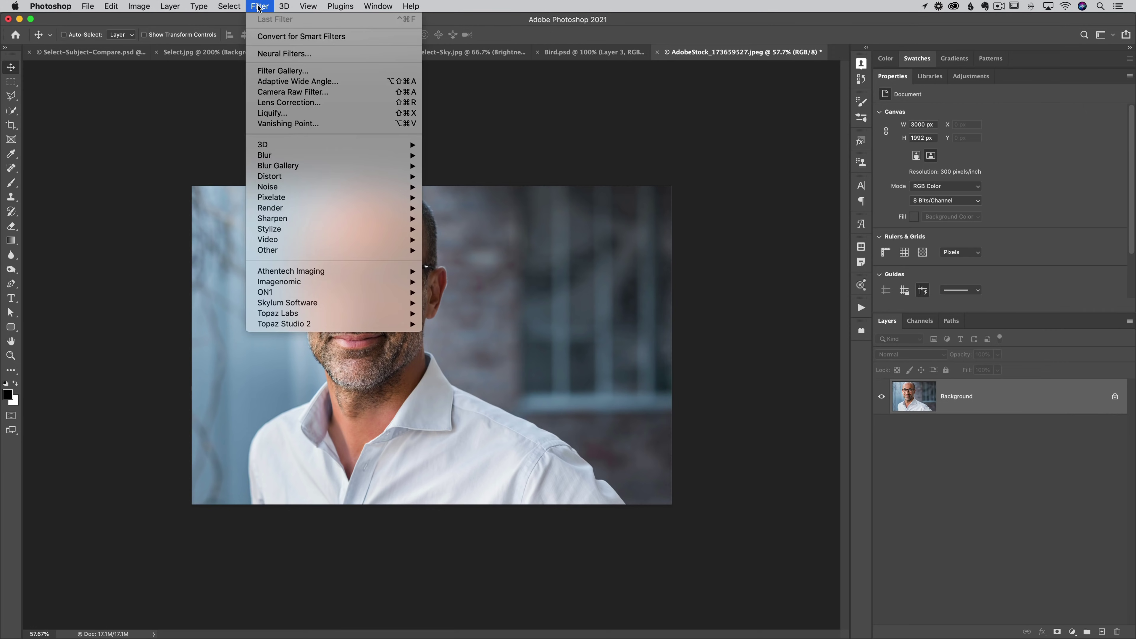
left_click(273, 54)
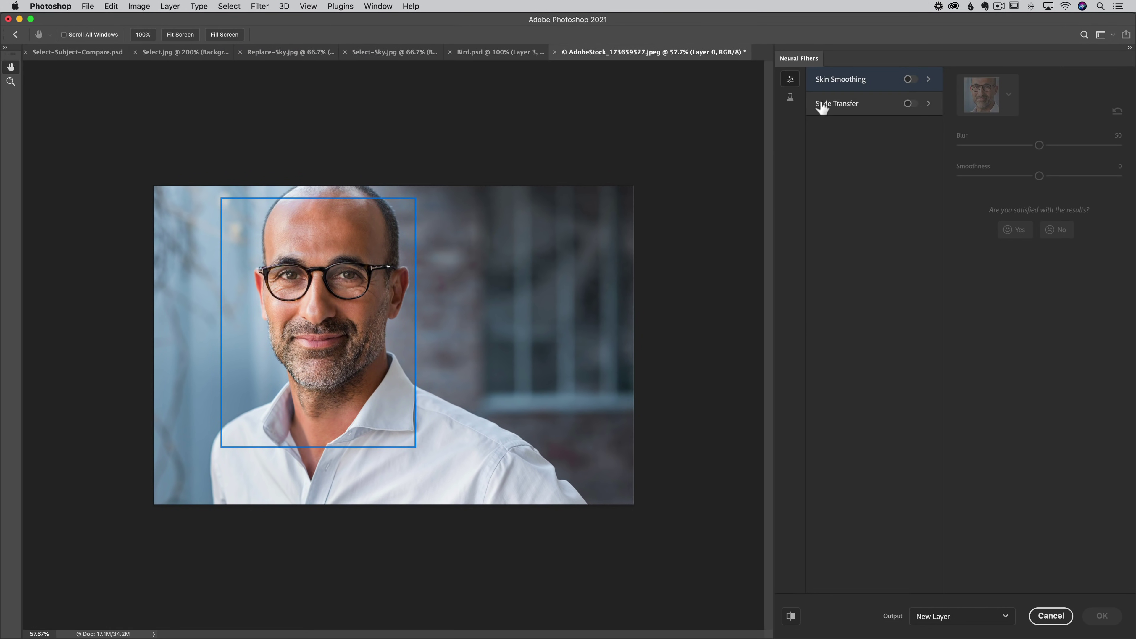
left_click(795, 103)
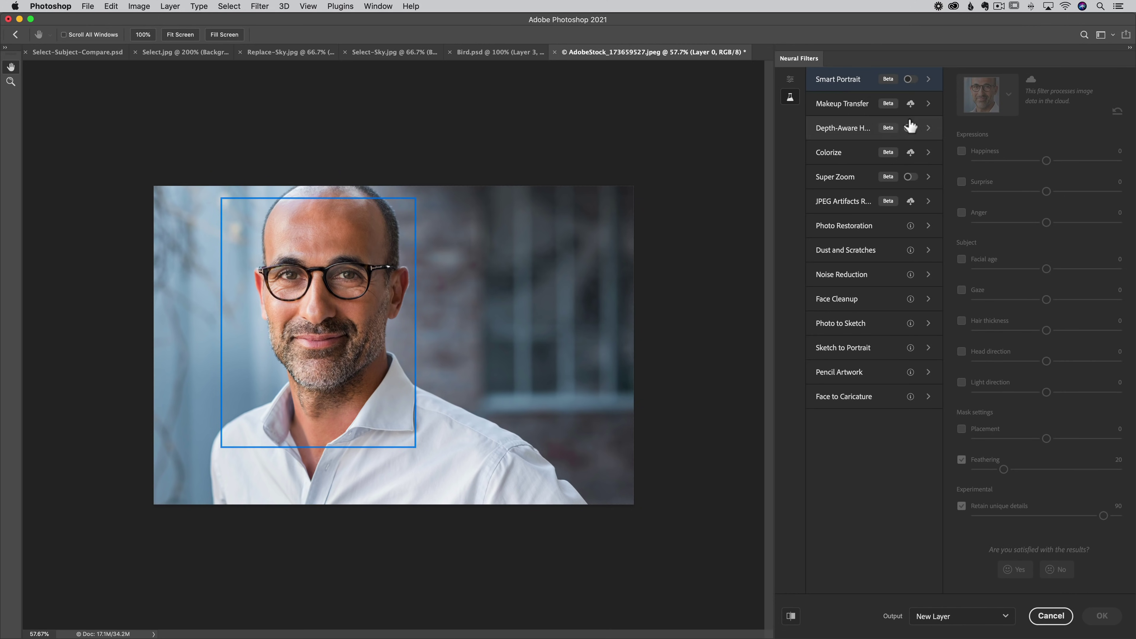
left_click(912, 80)
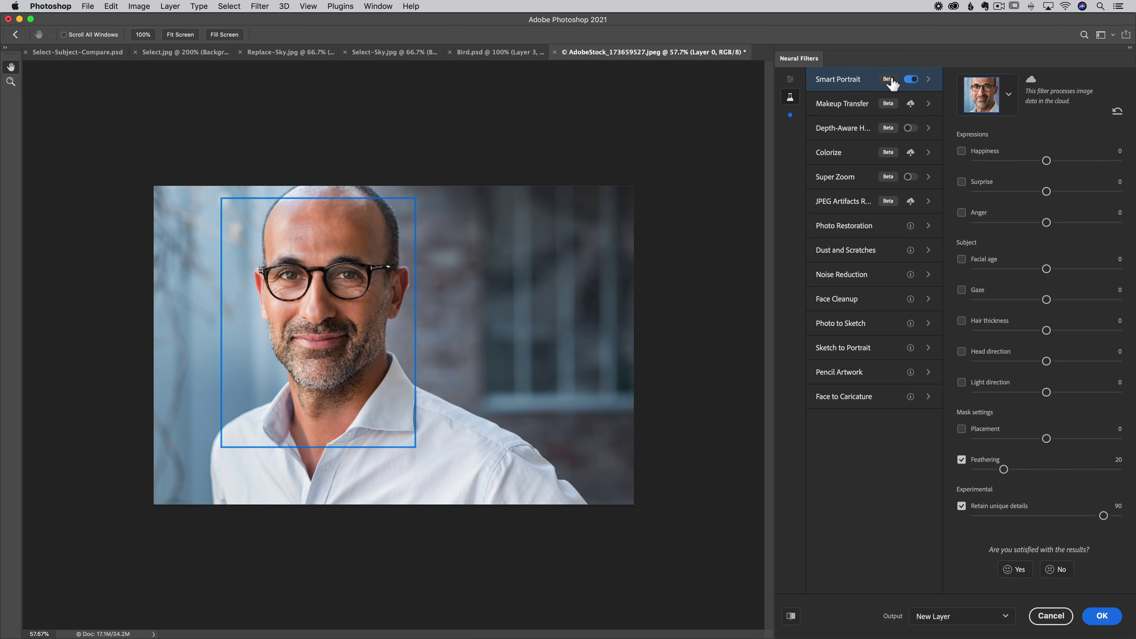
left_click(790, 80)
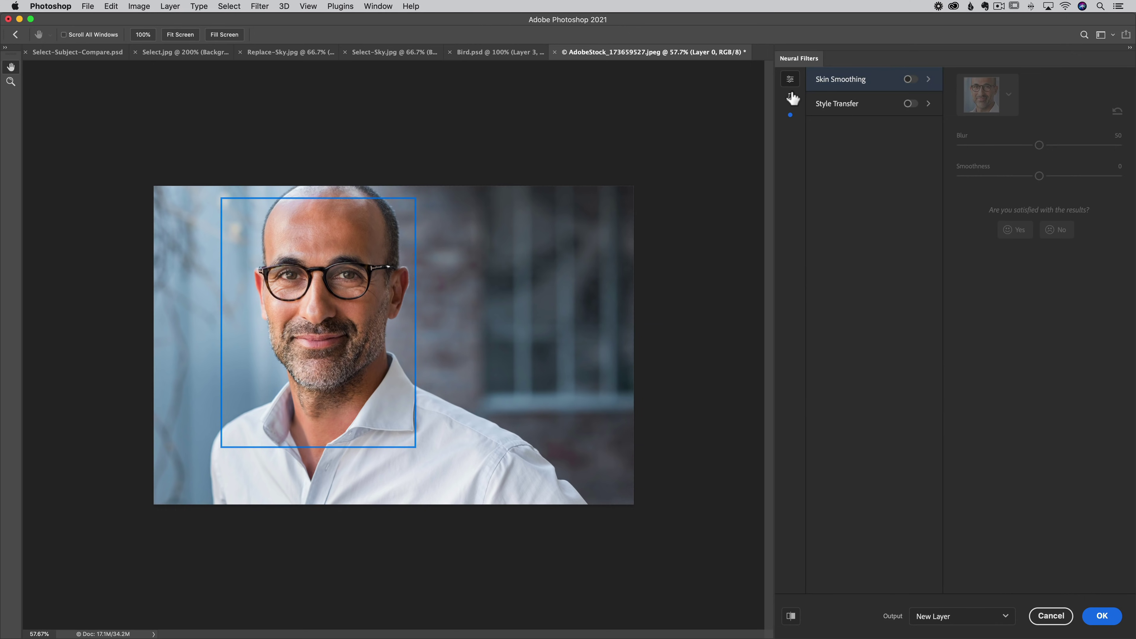
left_click(790, 98)
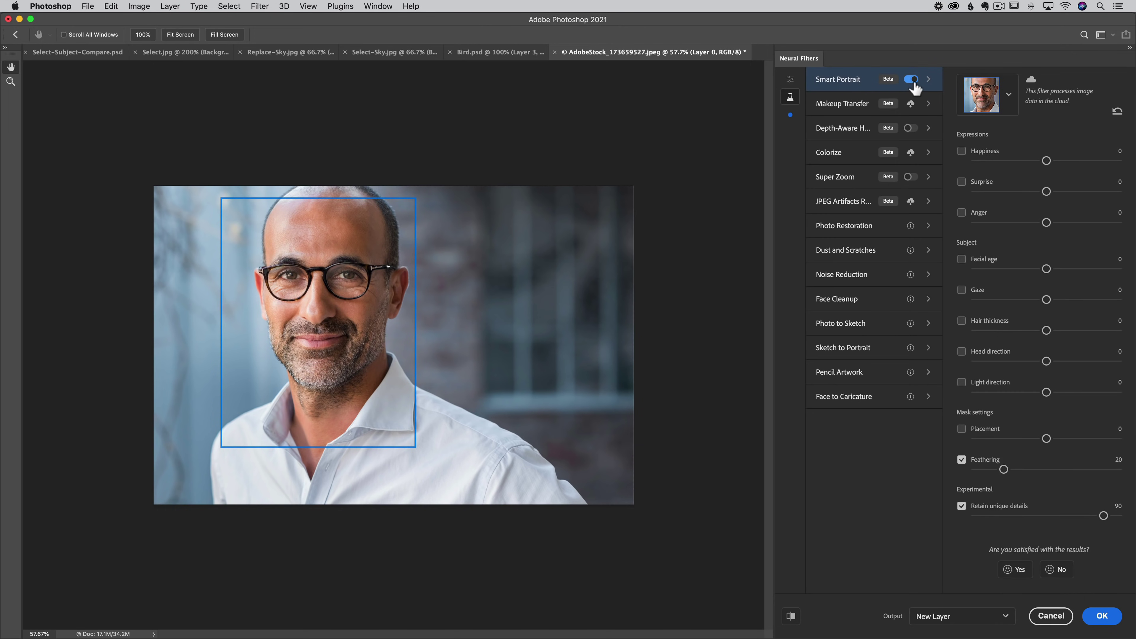
- Preview a smile with Happiness at 27, then cancel Neural Filters without applying it
left_click(962, 151)
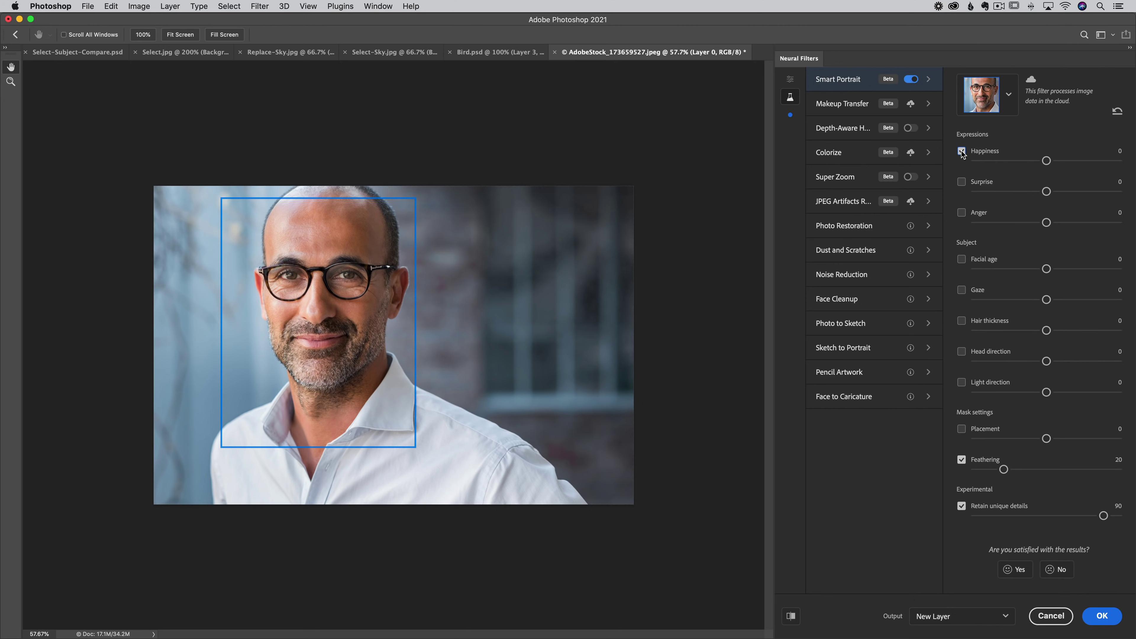
left_click_drag(1047, 160, 1086, 161)
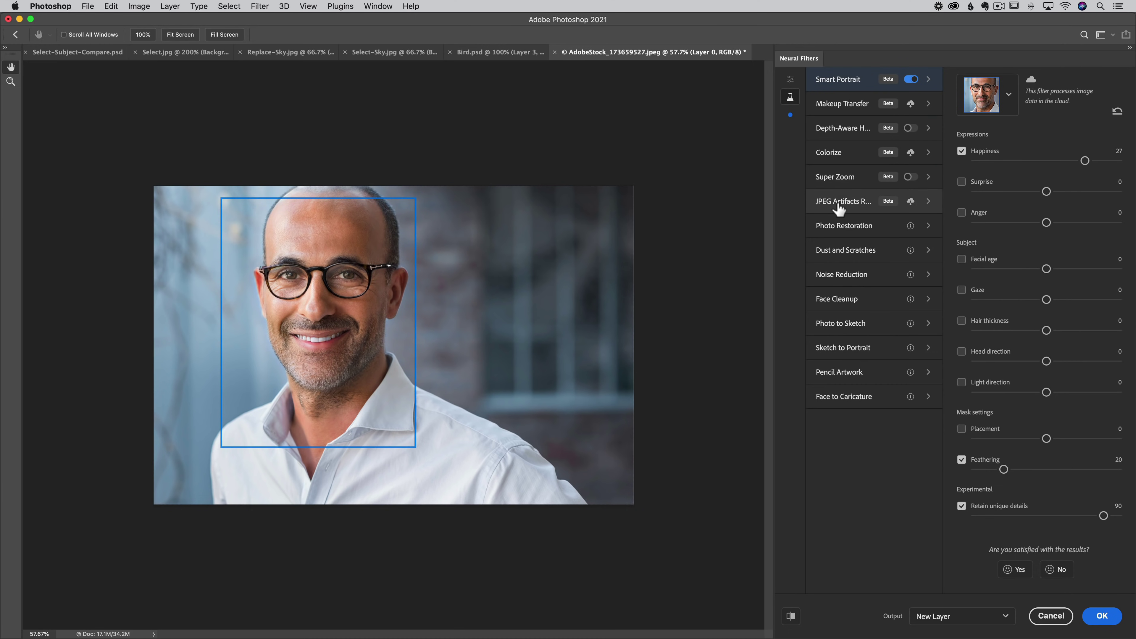
mouse_move(838, 208)
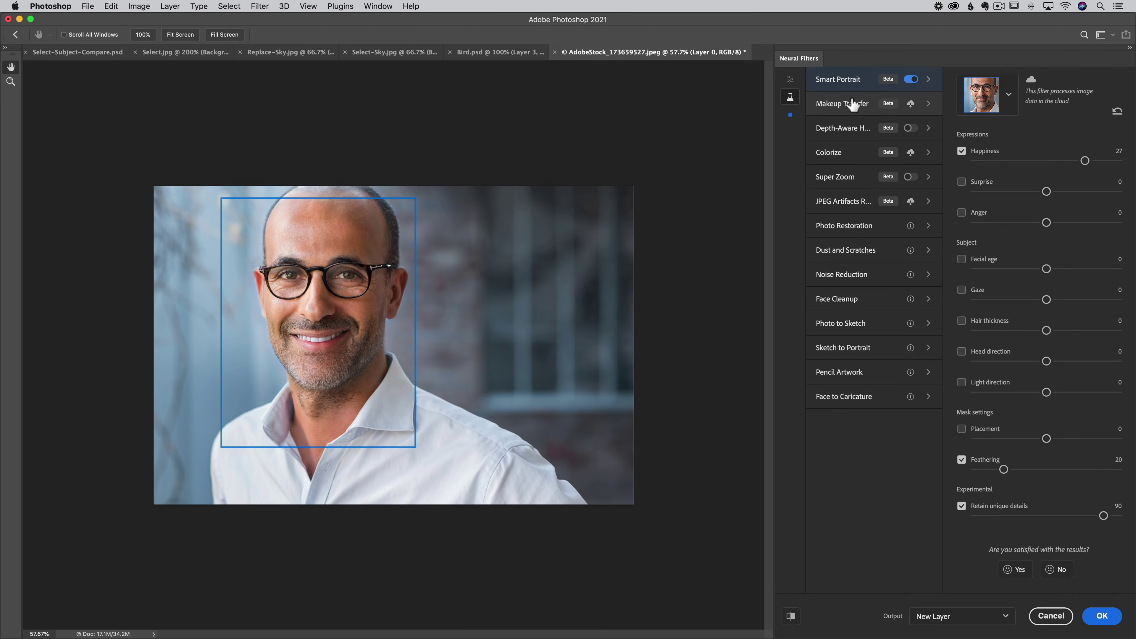
mouse_move(854, 105)
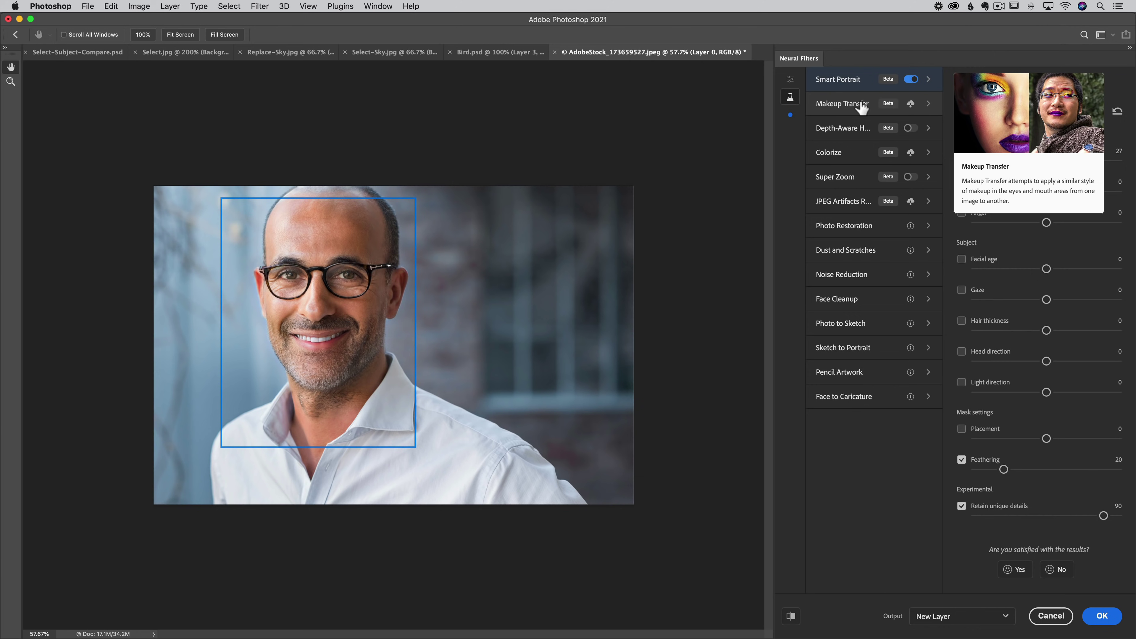
mouse_move(849, 154)
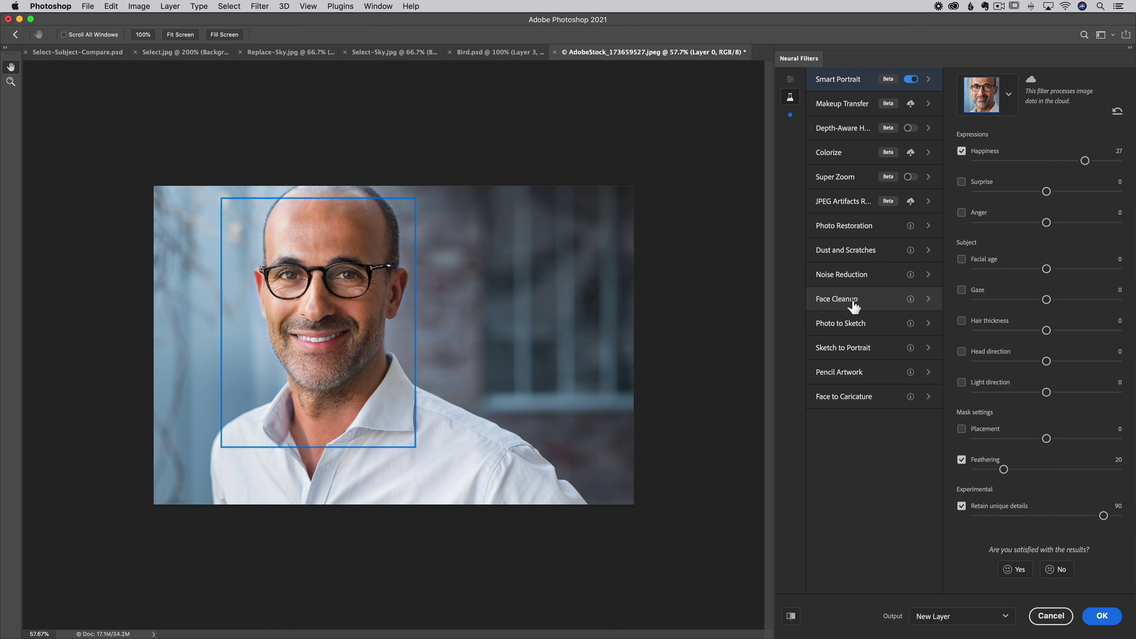
left_click(790, 80)
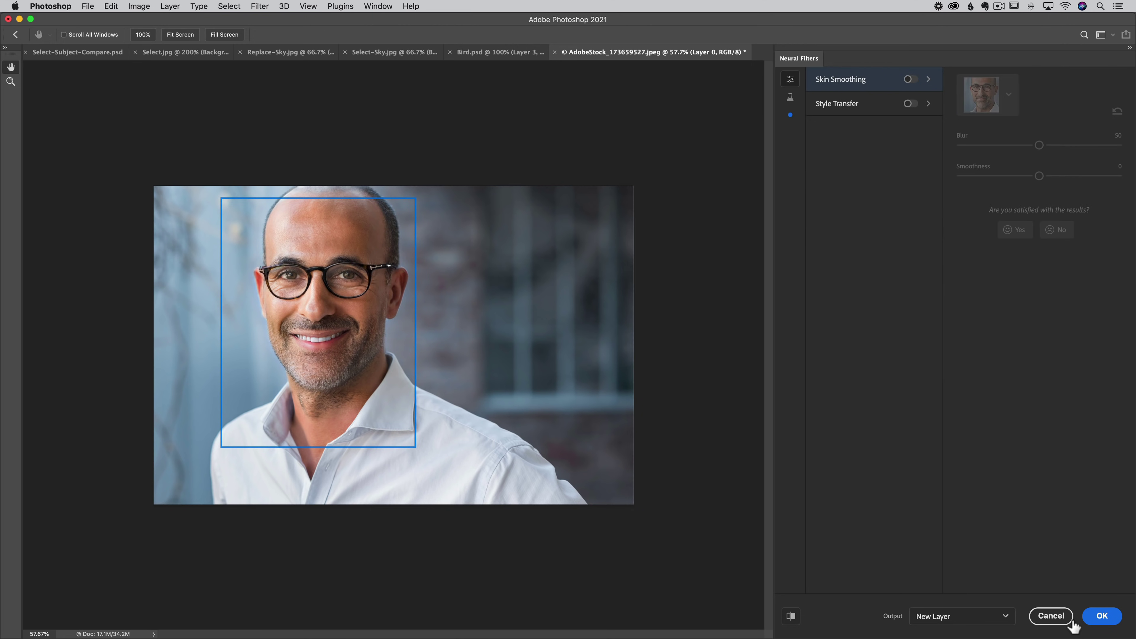
left_click(1057, 623)
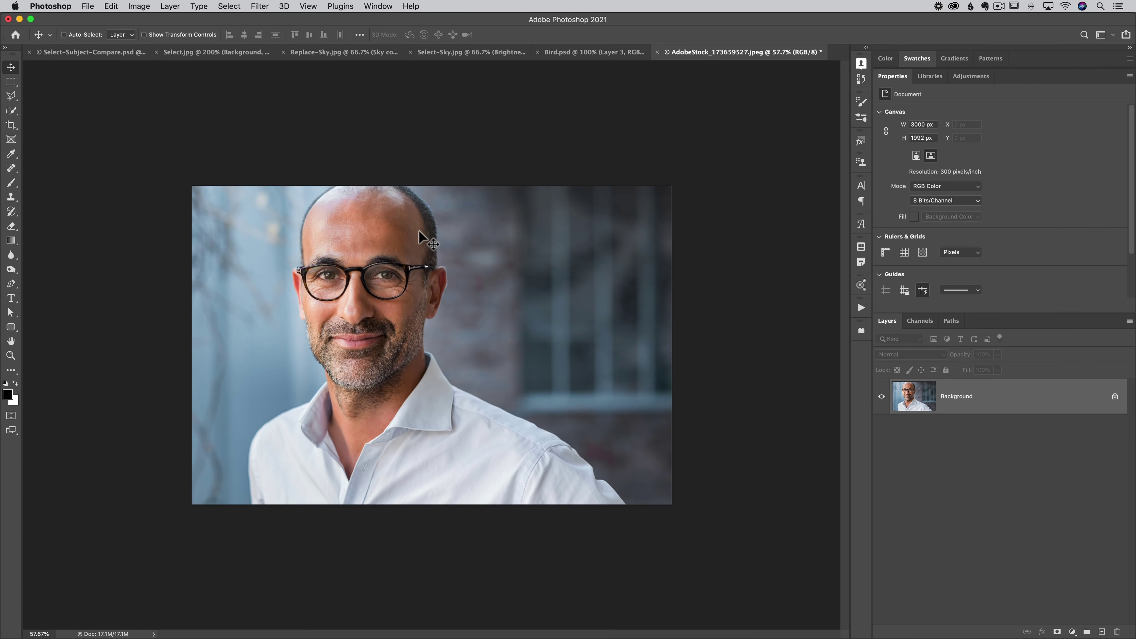
- Switch to Chrome and scroll Adobe's What's new in Photoshop page to the October 2020 features
key("super+Tab")
key("super+Tab")
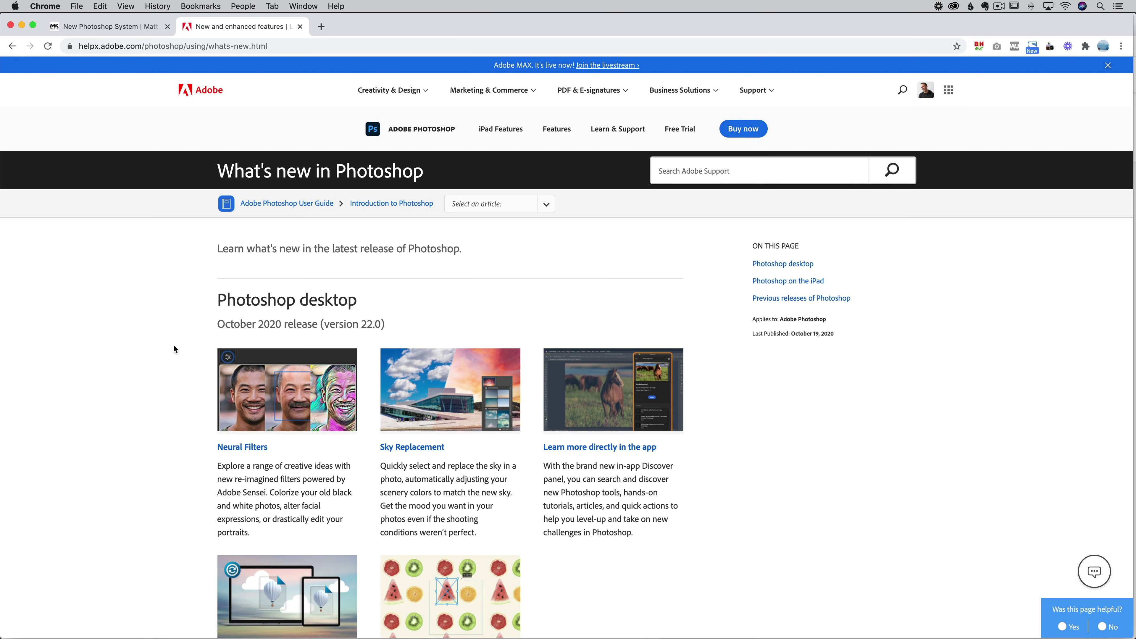
scroll(119, 348, "down", 2)
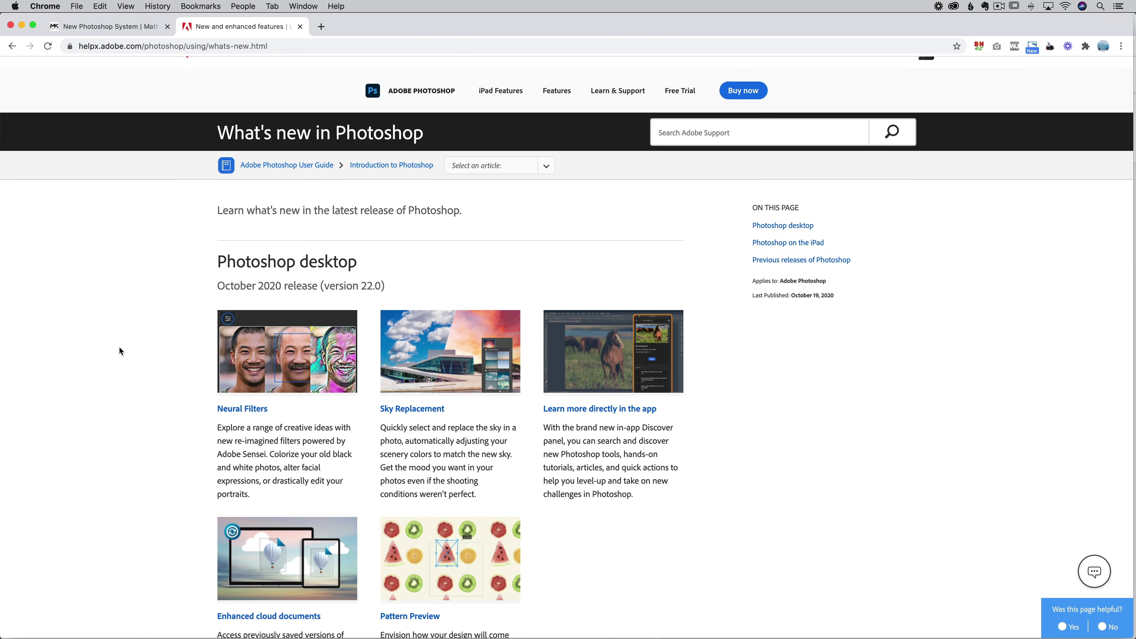
scroll(119, 347, "down", 5)
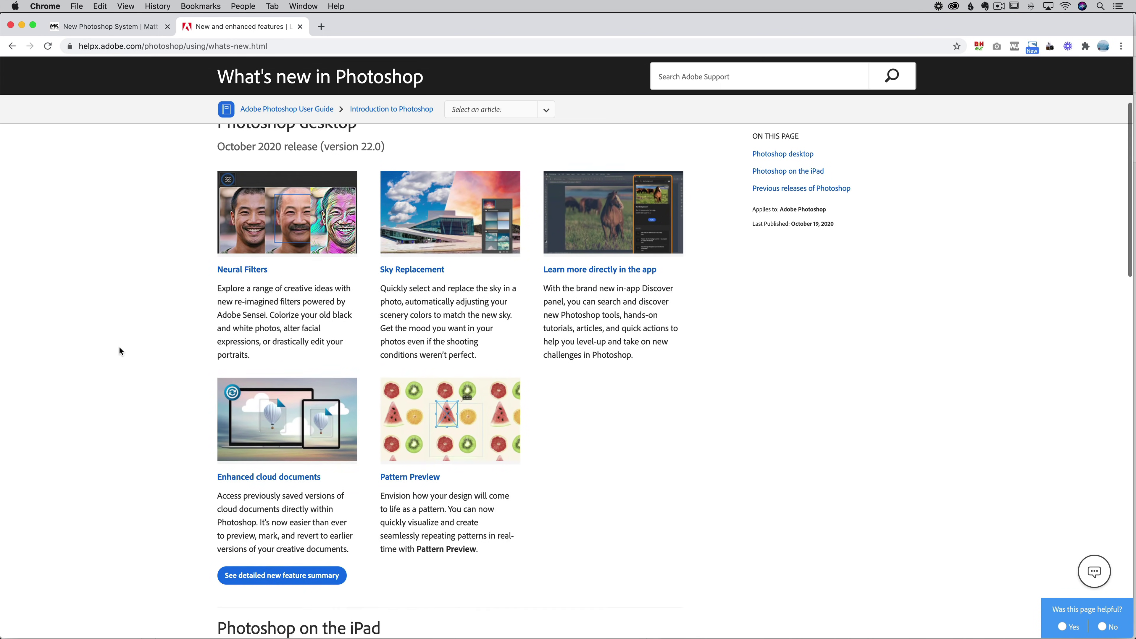